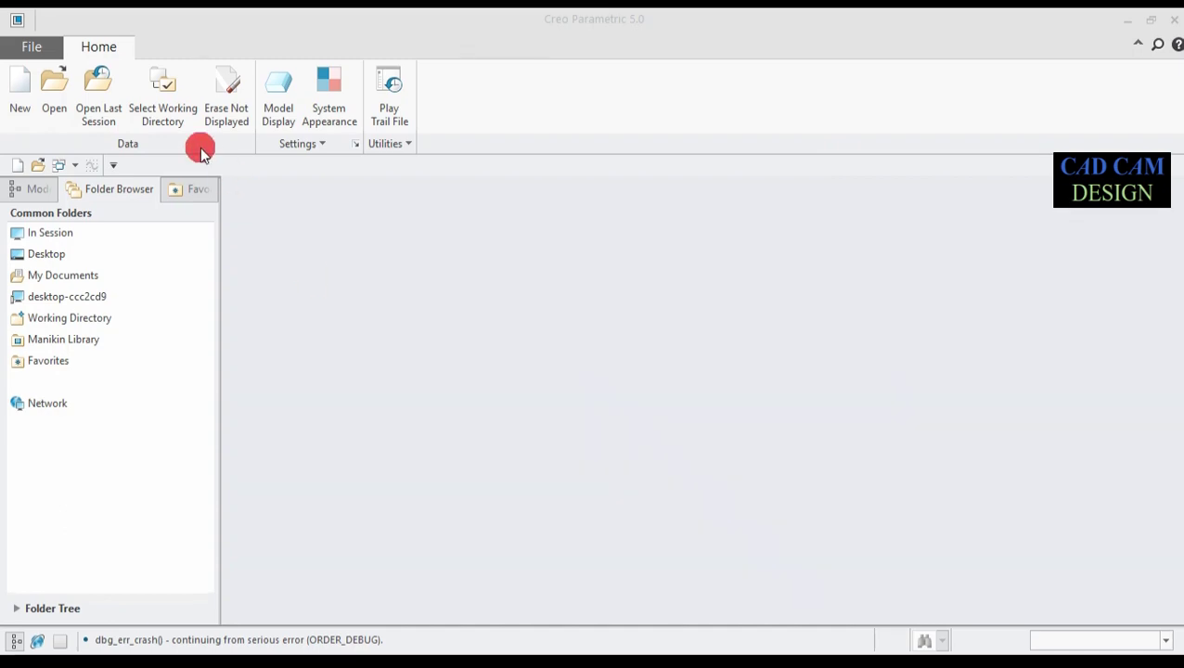
Set the Desktop's Knuckle joint folder as the working directory
click(164, 97)
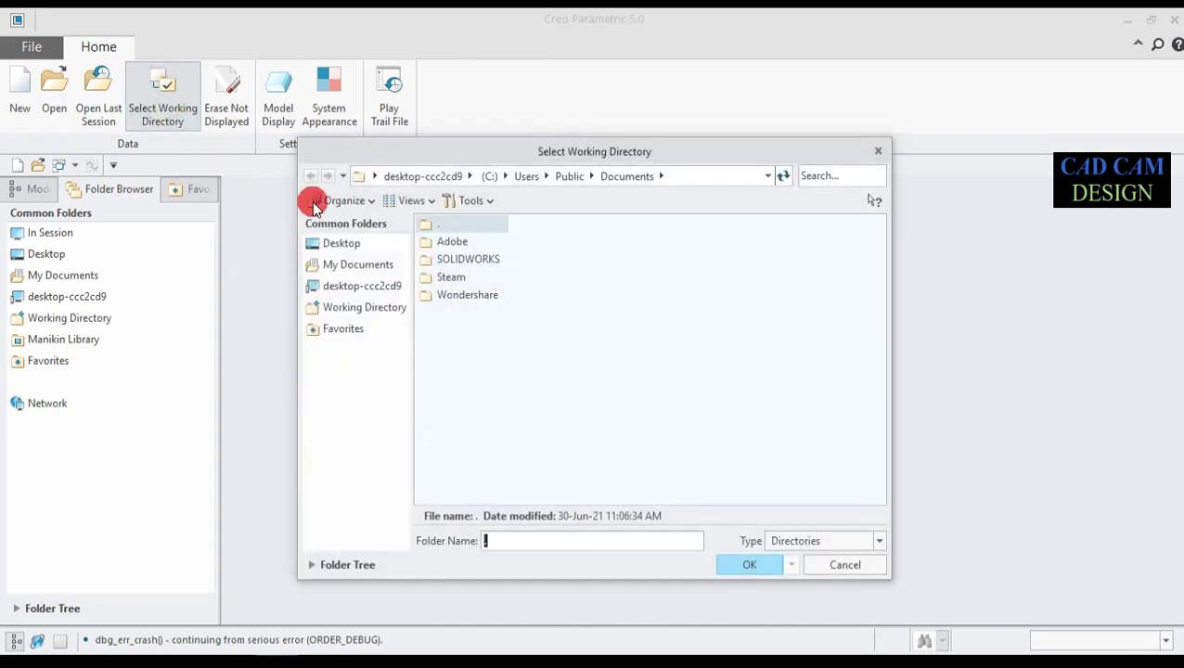
click(335, 245)
click(456, 242)
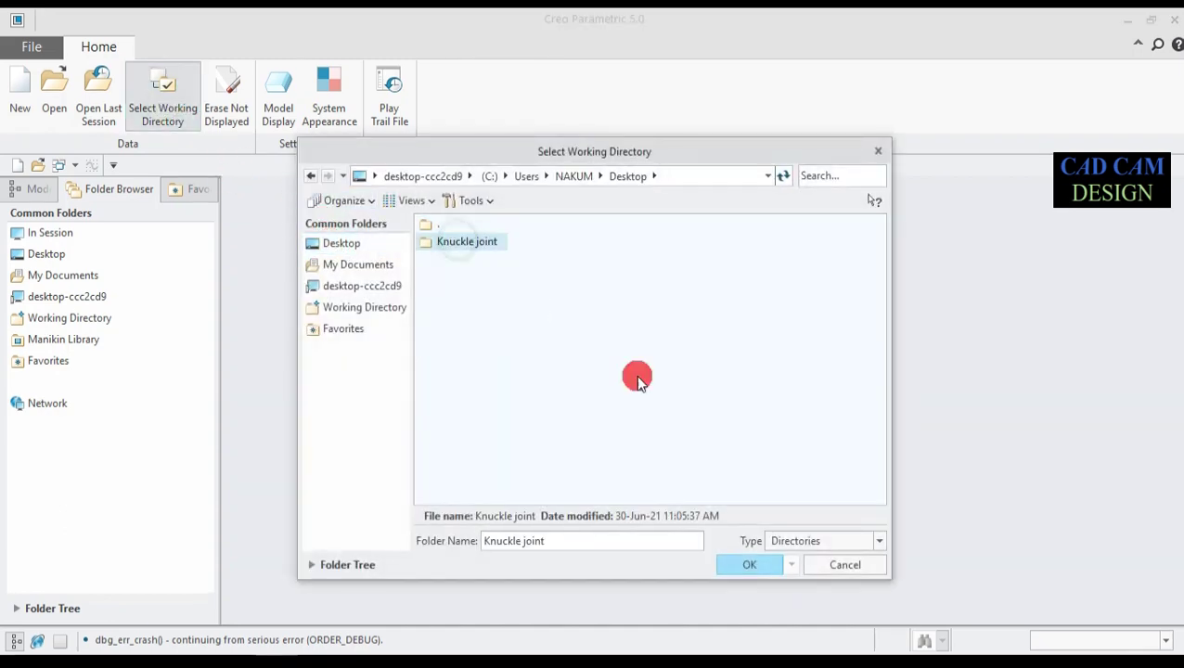
click(733, 560)
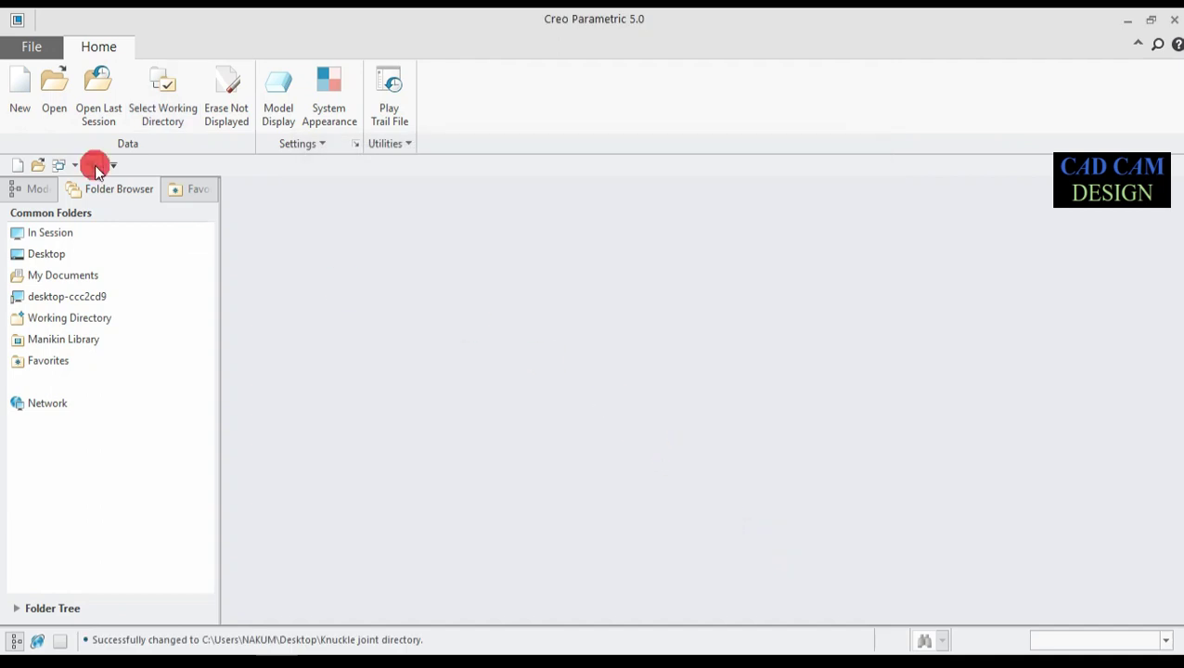
Create a new solid part from the solid_part_mmks template instead of the default
click(20, 100)
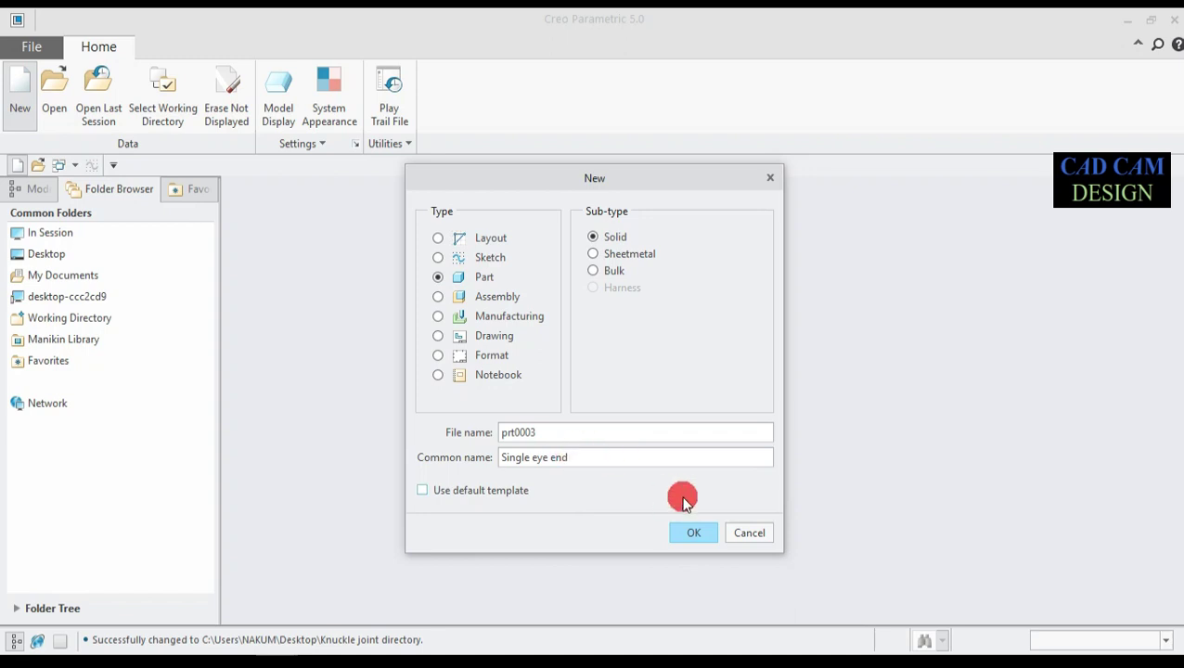
click(698, 533)
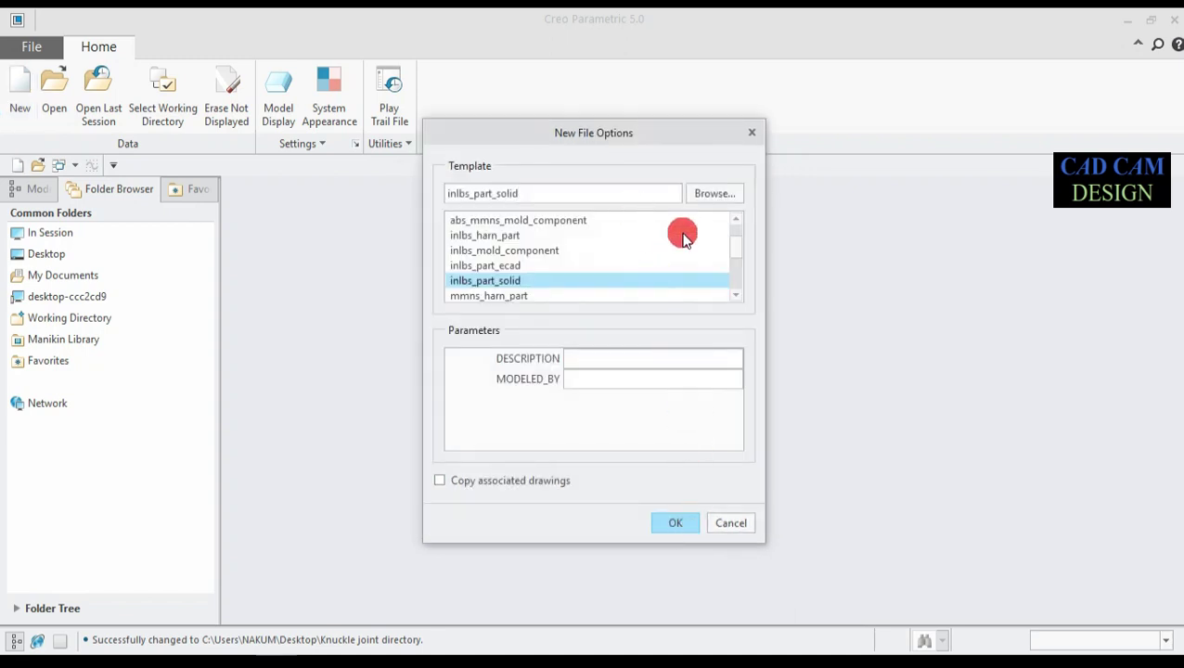
drag(735, 246, 740, 275)
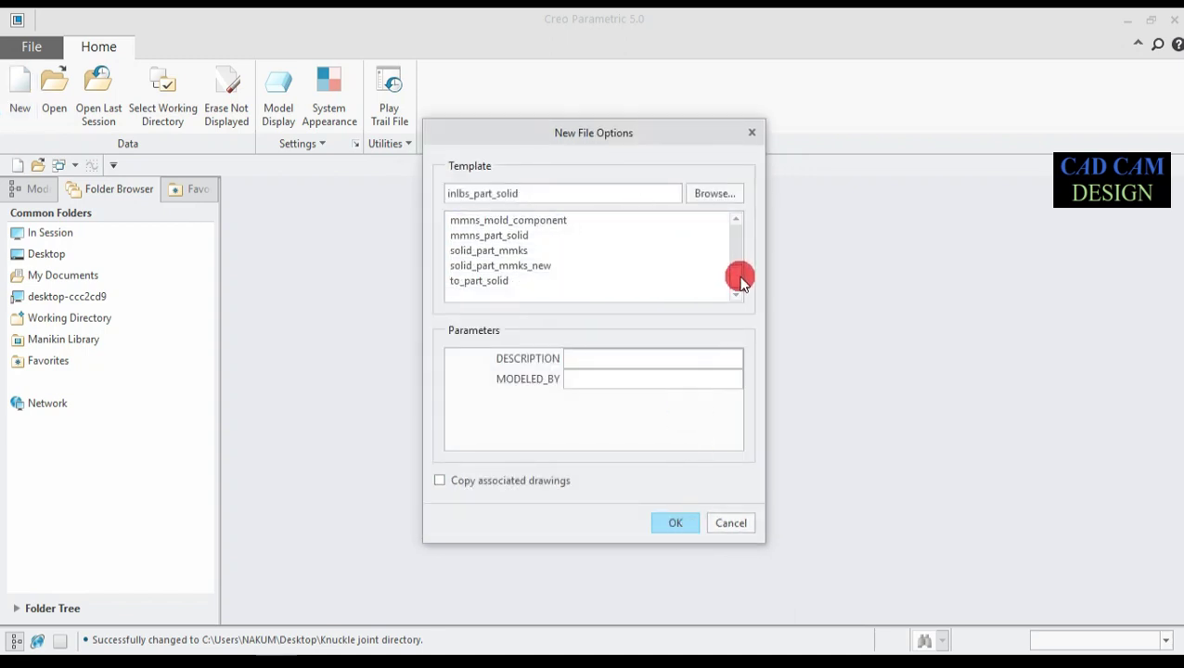
click(469, 251)
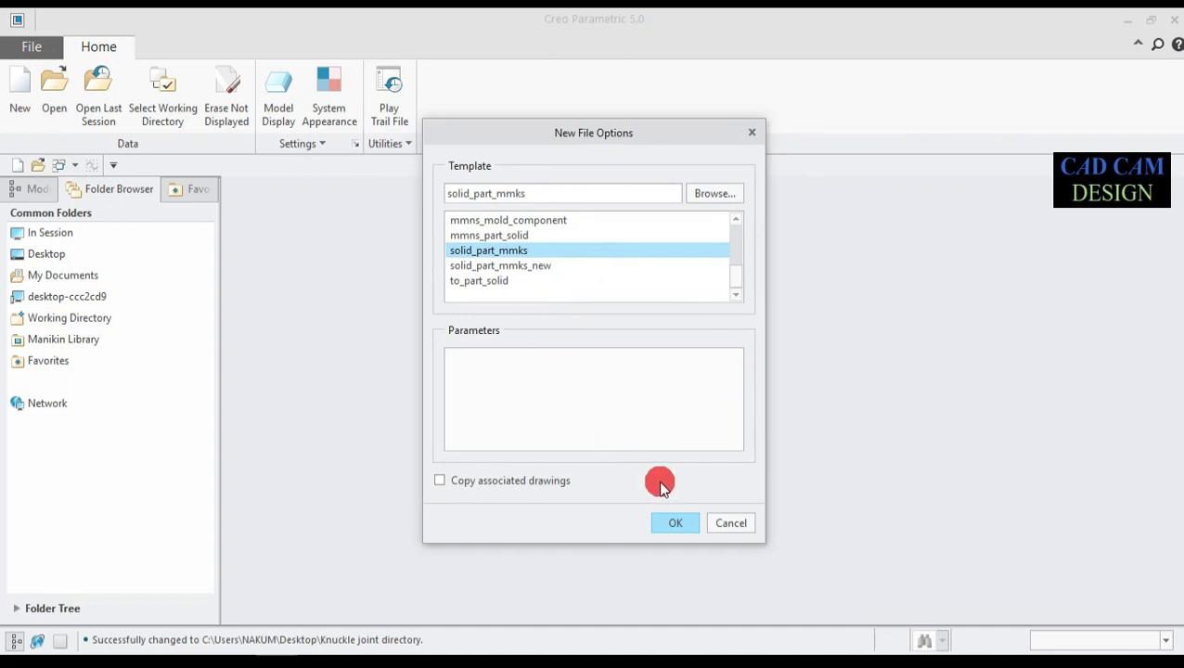
click(662, 524)
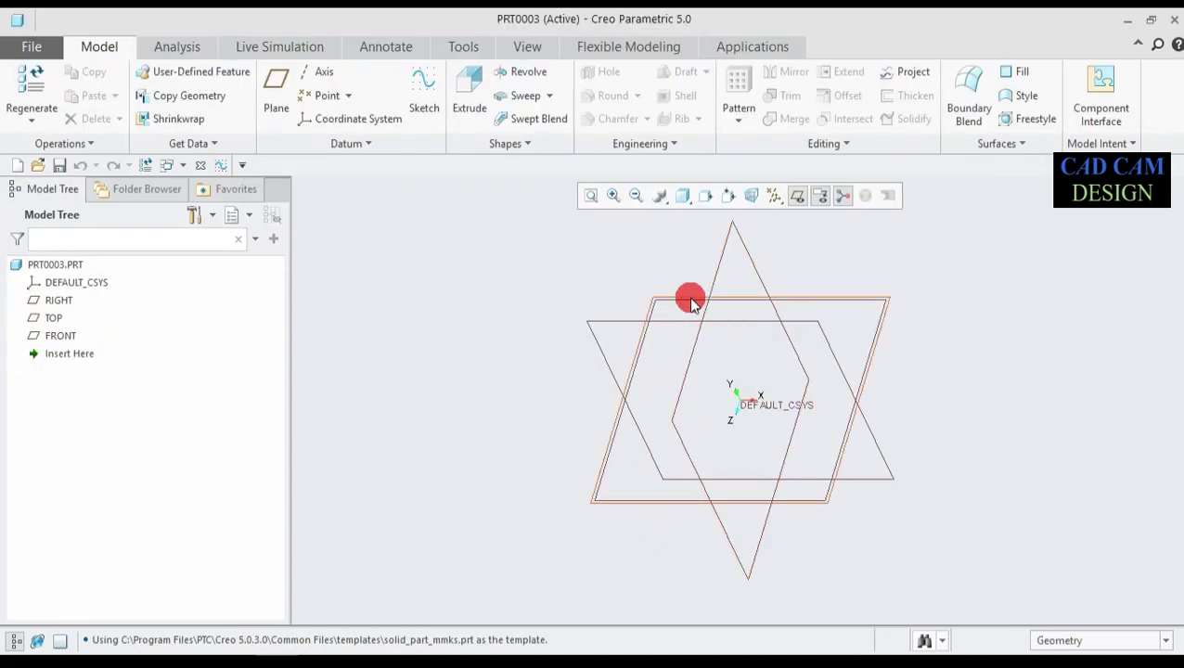
Start a sketch on the TOP plane and draw two circles centred on the origin
click(53, 318)
click(61, 234)
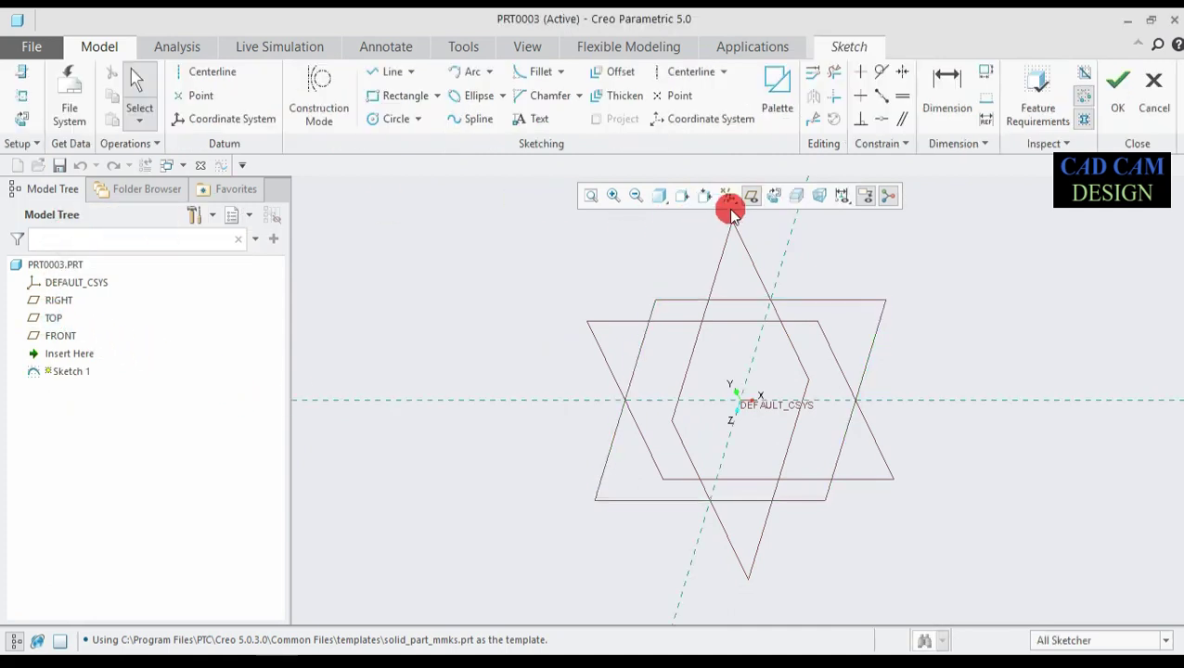
click(774, 196)
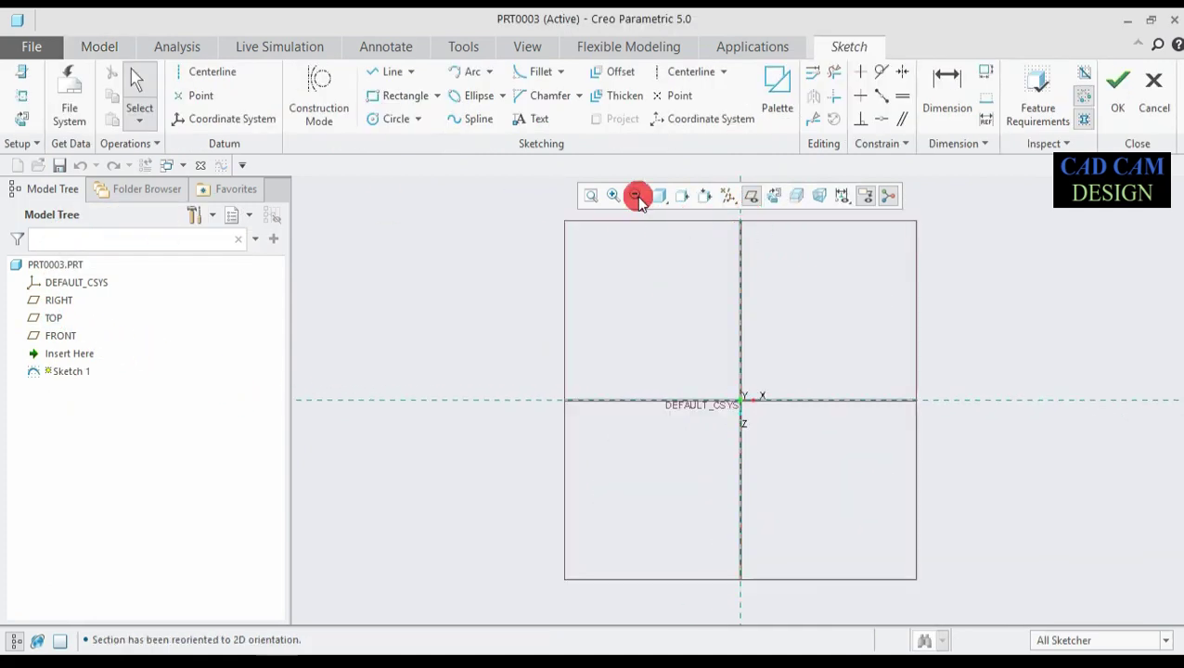
click(396, 119)
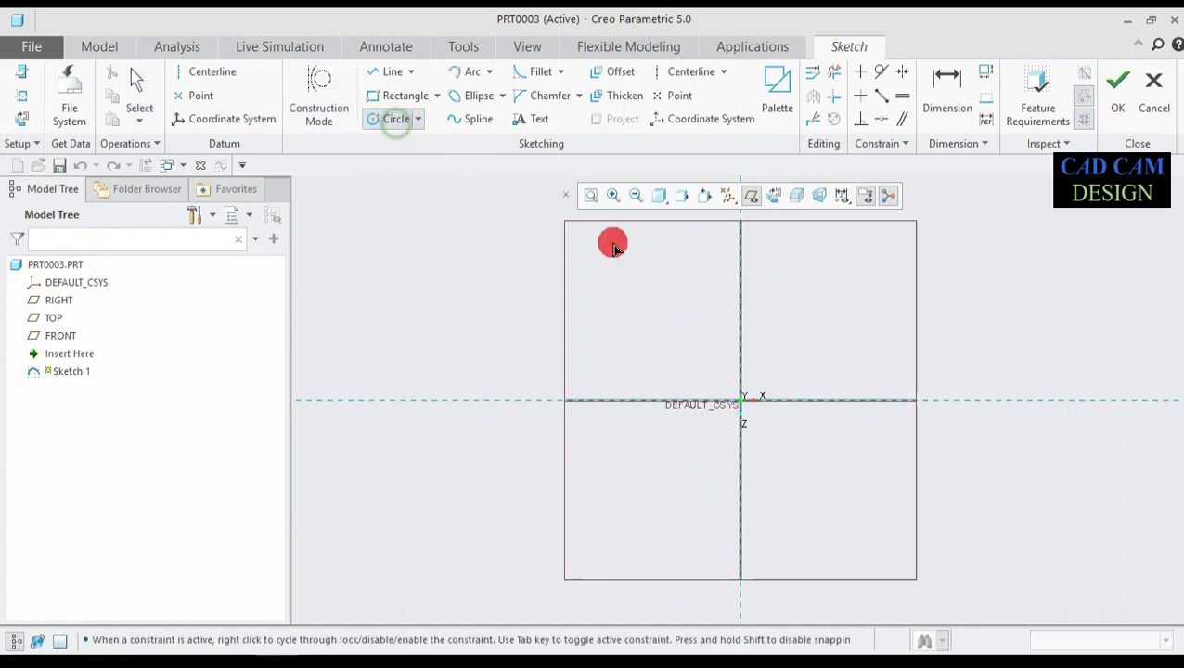
click(741, 400)
click(740, 402)
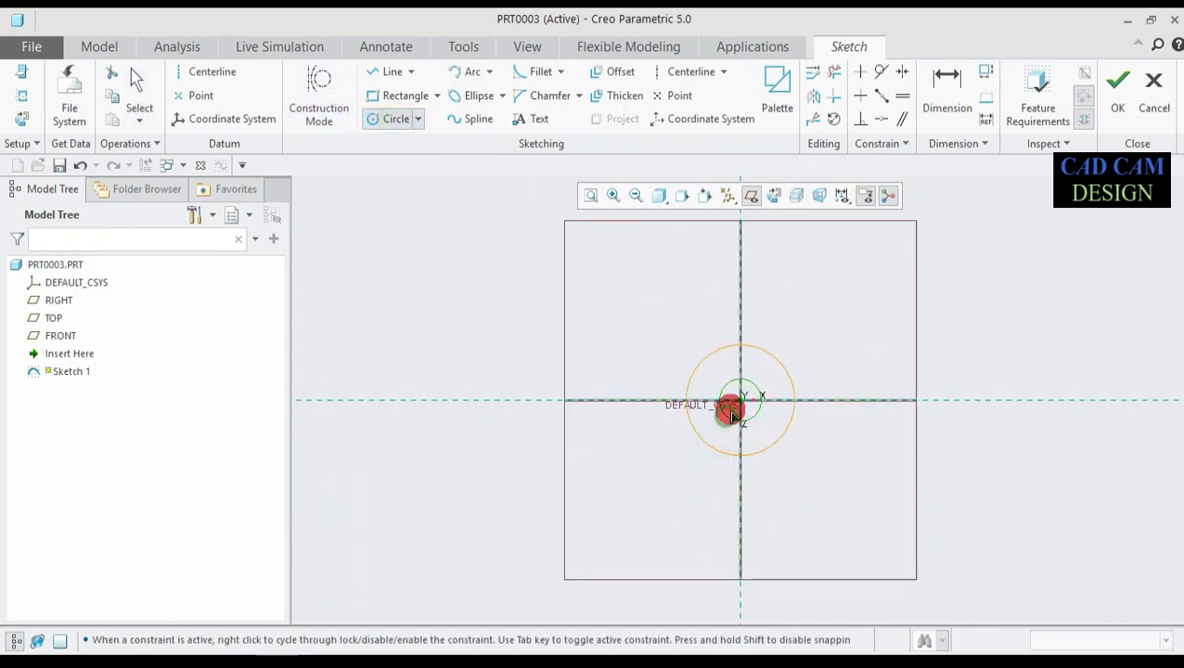
scroll(761, 383, up, 3)
middle_click(716, 412)
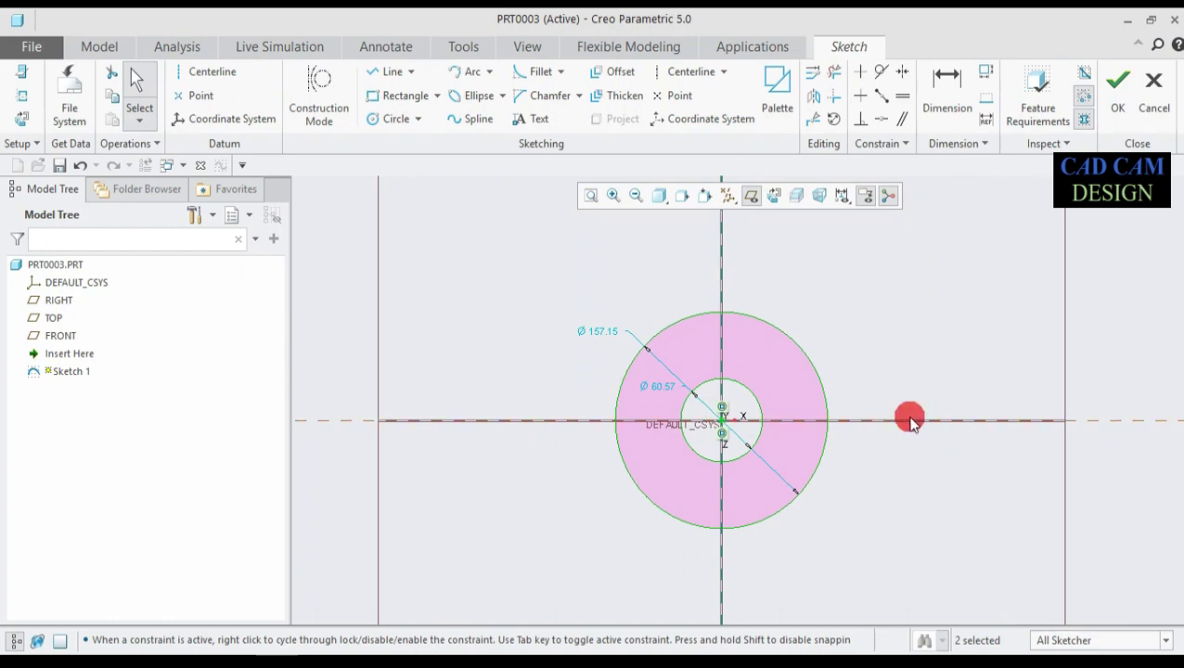
Dimension the circles to diameters 30 and 60 and finish the sketch
drag(659, 394, 852, 362)
double_click(847, 353)
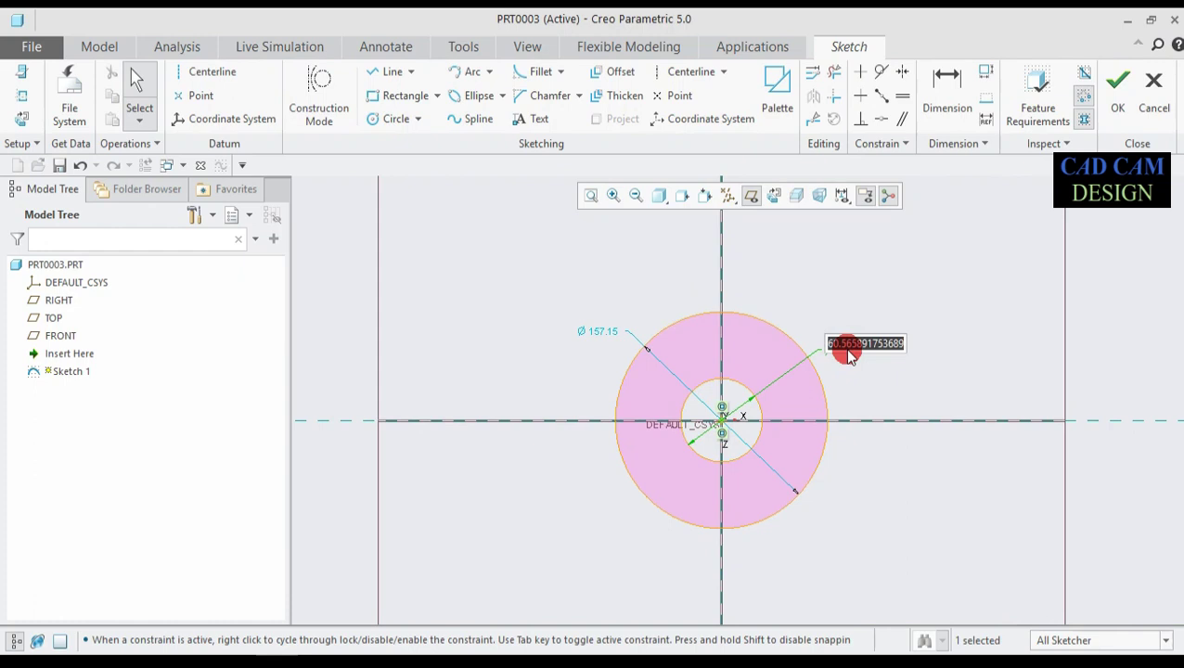
text(30)
key(Return)
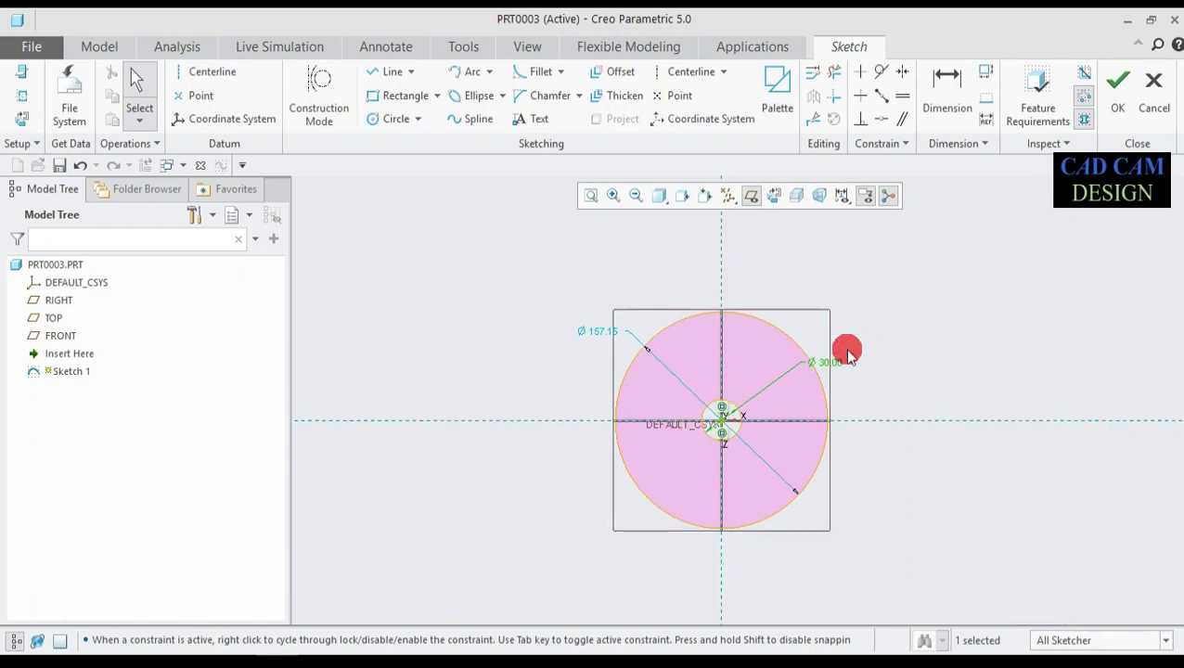
double_click(597, 332)
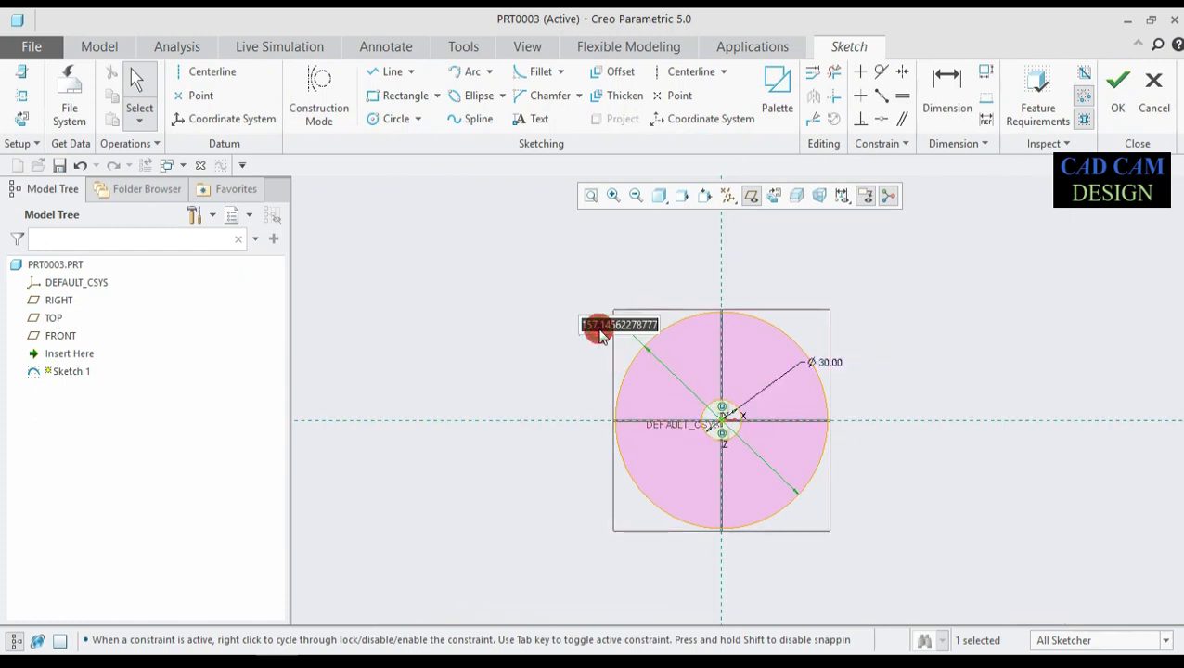
text(60)
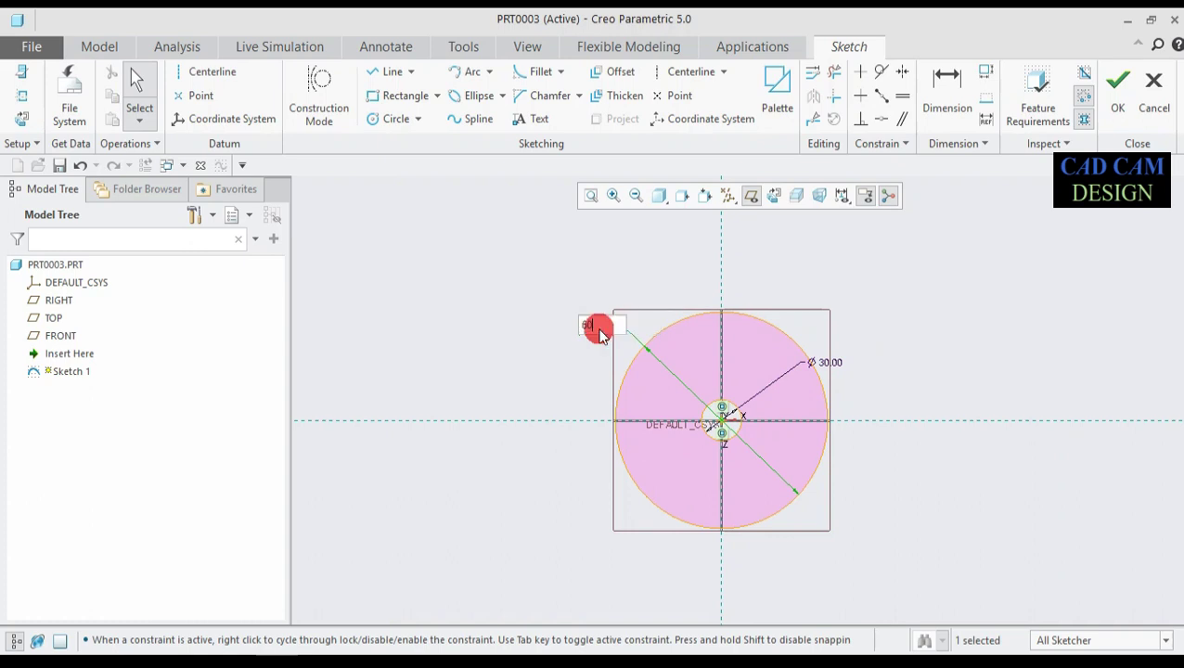
key(Return)
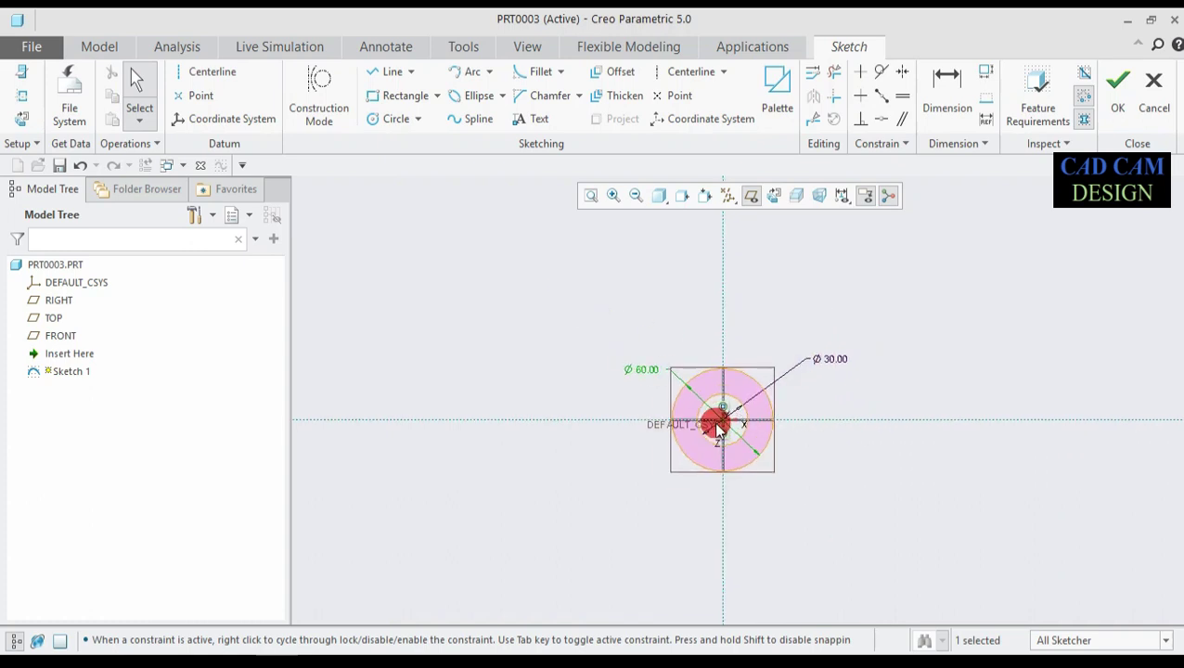
click(1117, 101)
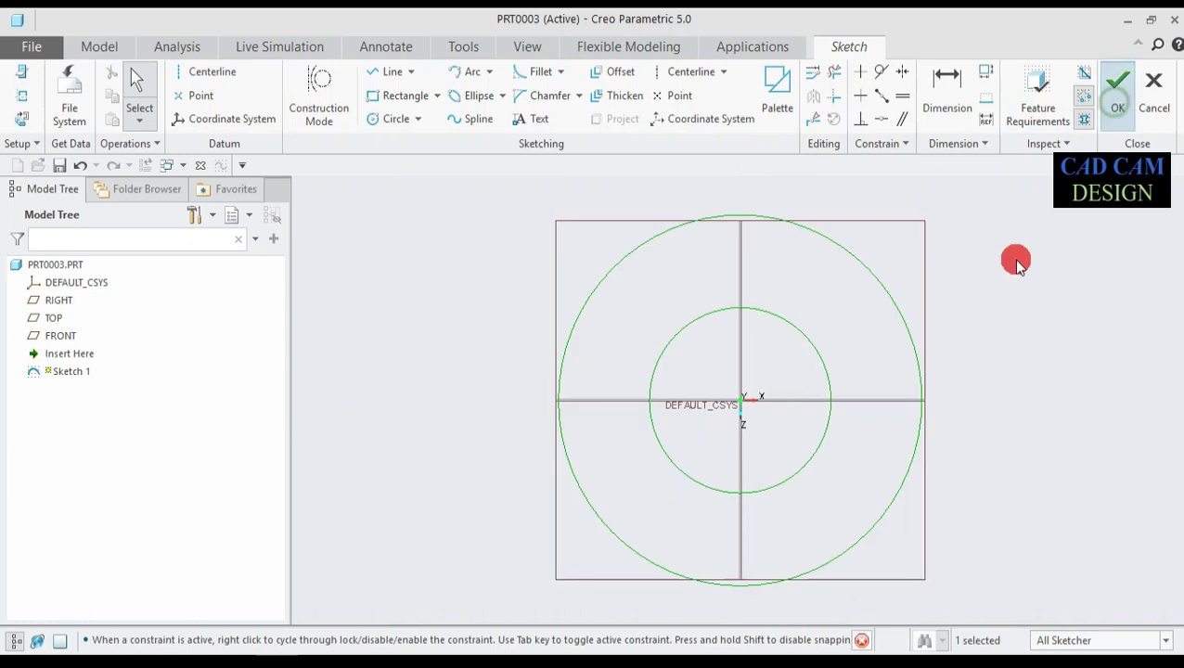
Extrude the ring sketch symmetrically to a depth of 36, then return to standard orientation
click(469, 97)
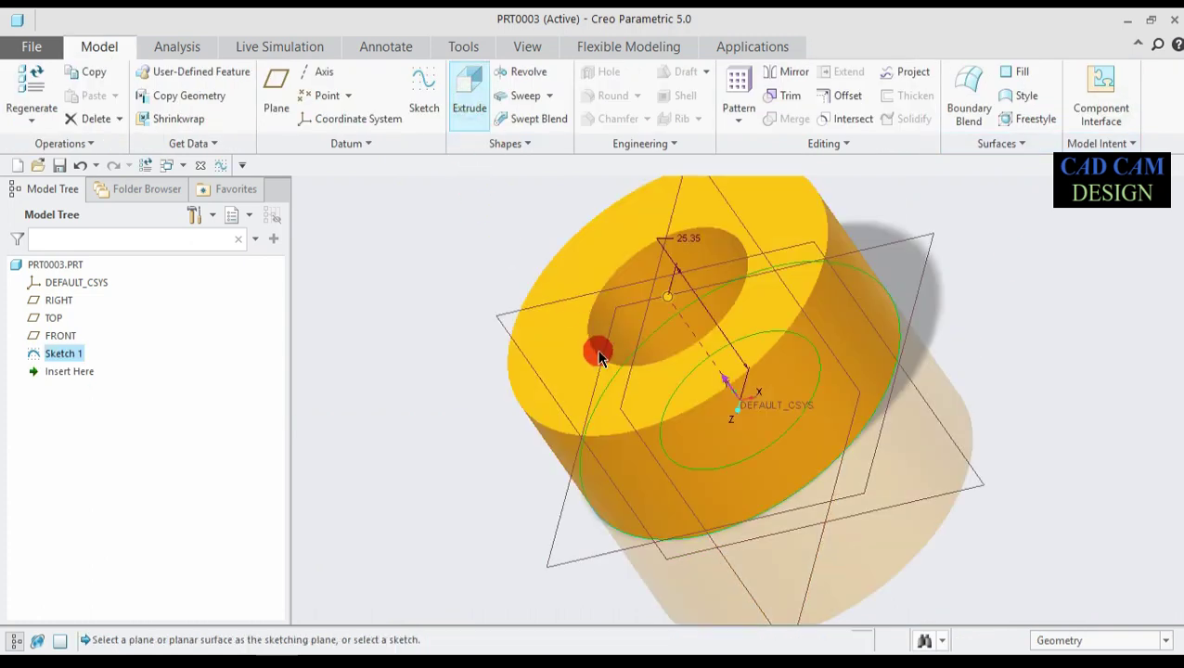
click(92, 96)
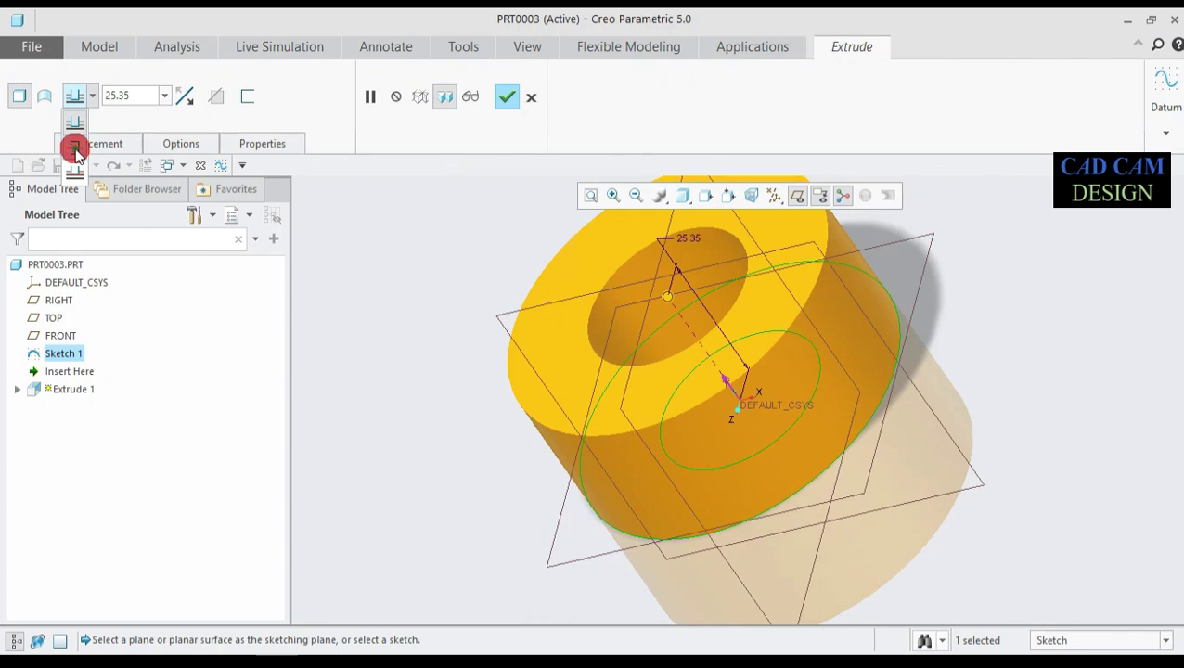
click(75, 149)
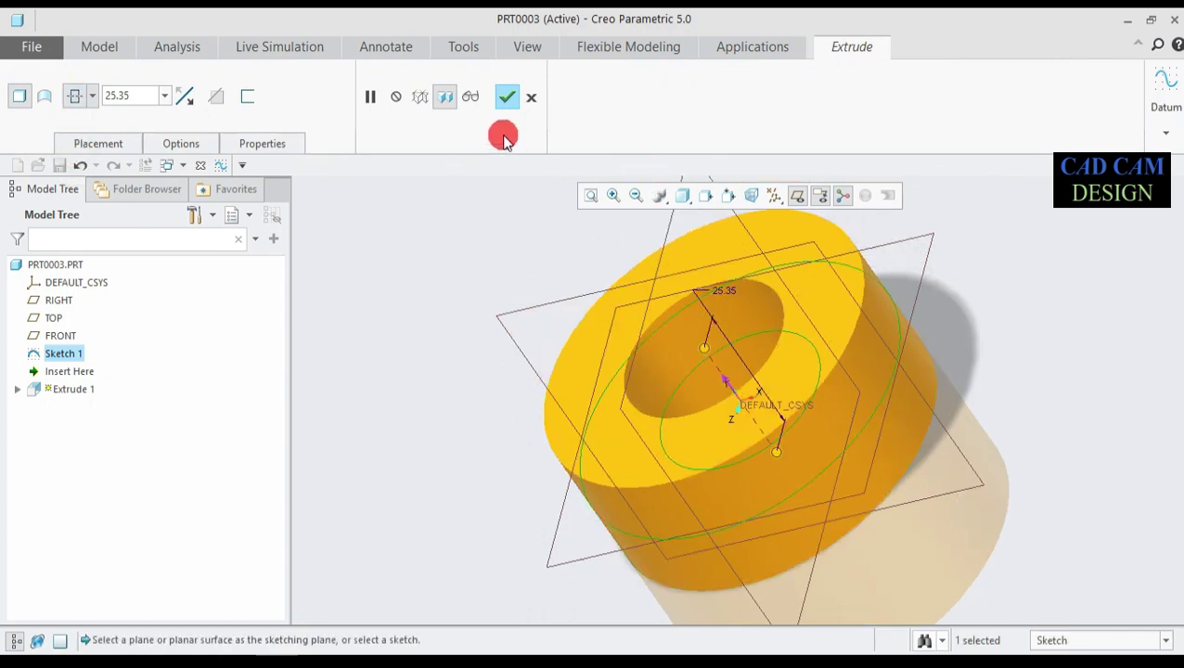
double_click(128, 96)
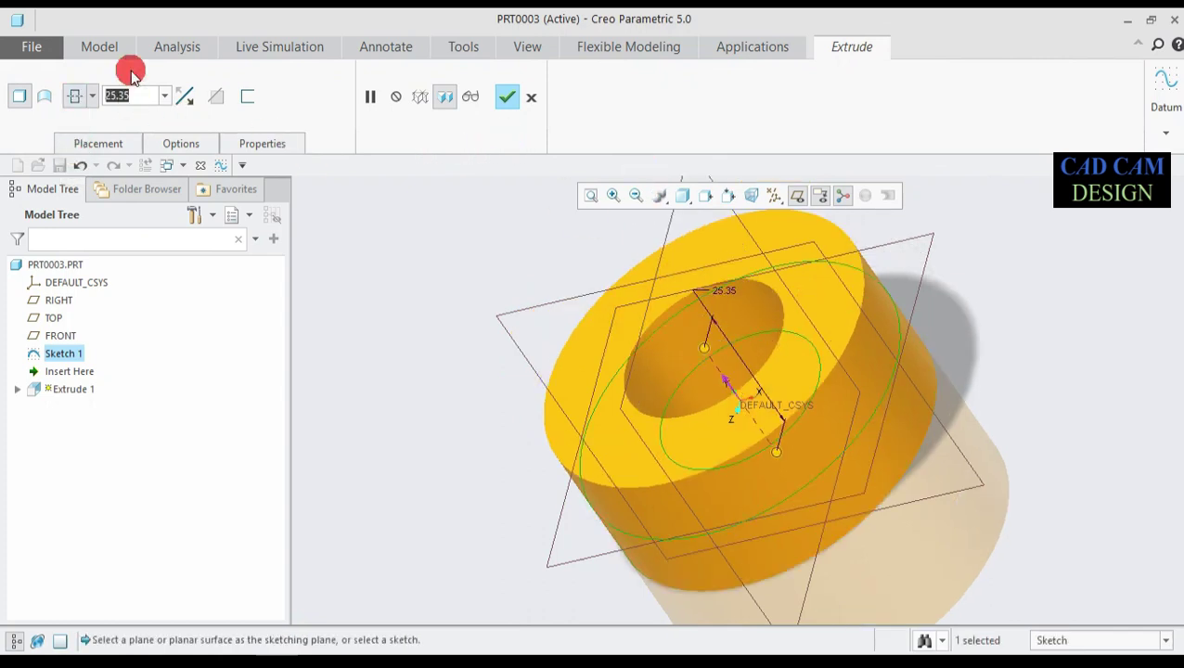
text(36)
key(Return)
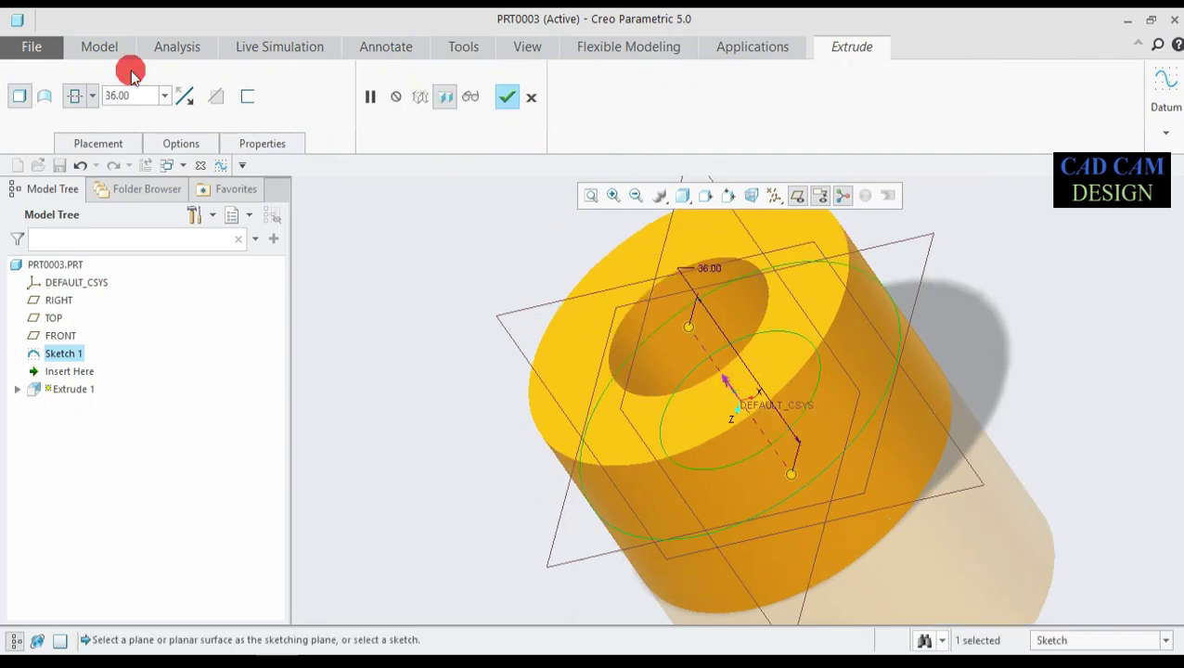
click(508, 98)
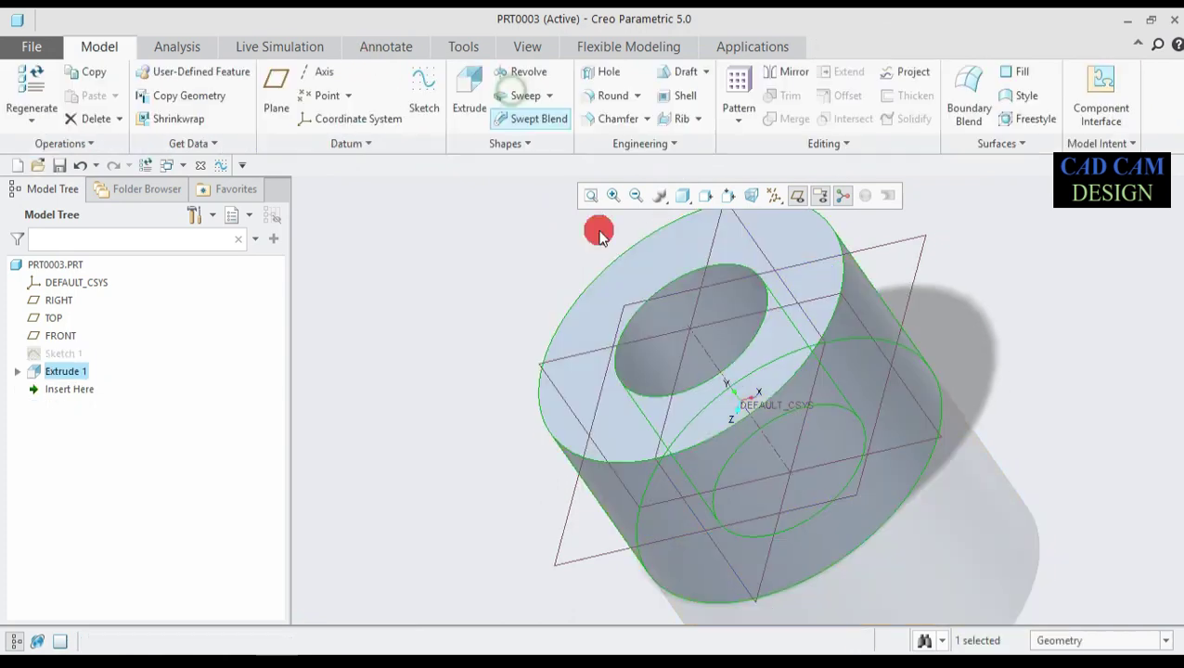
key(ctrl+d)
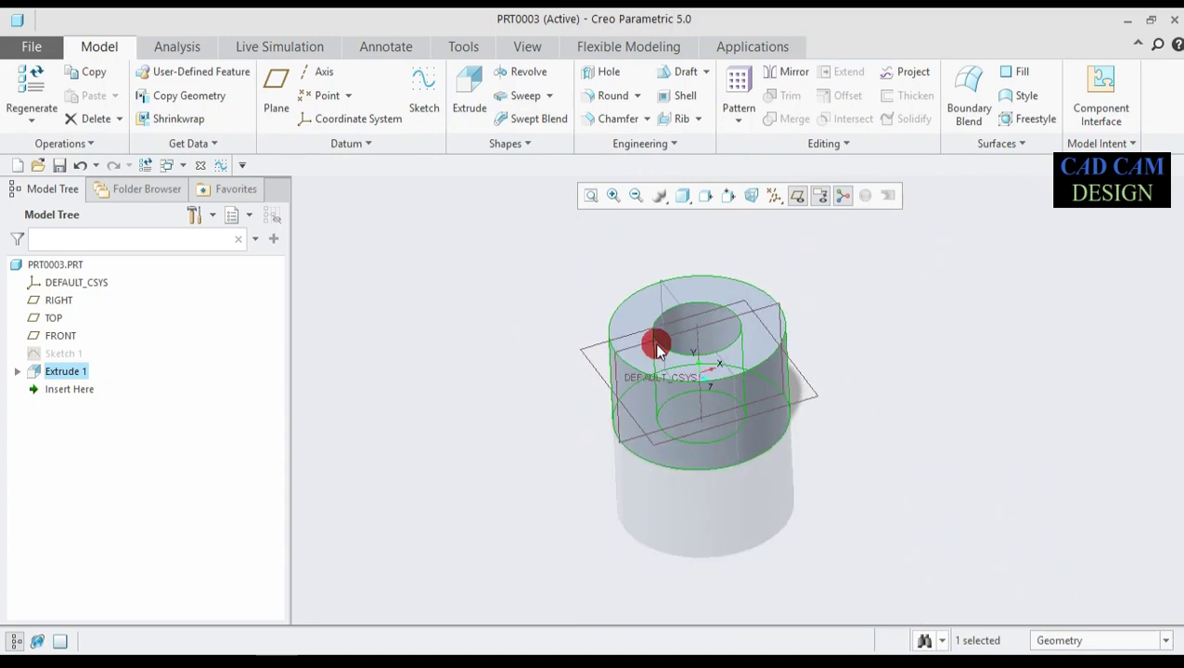
Create datum plane DTM1 offset 120 from the RIGHT plane
click(51, 300)
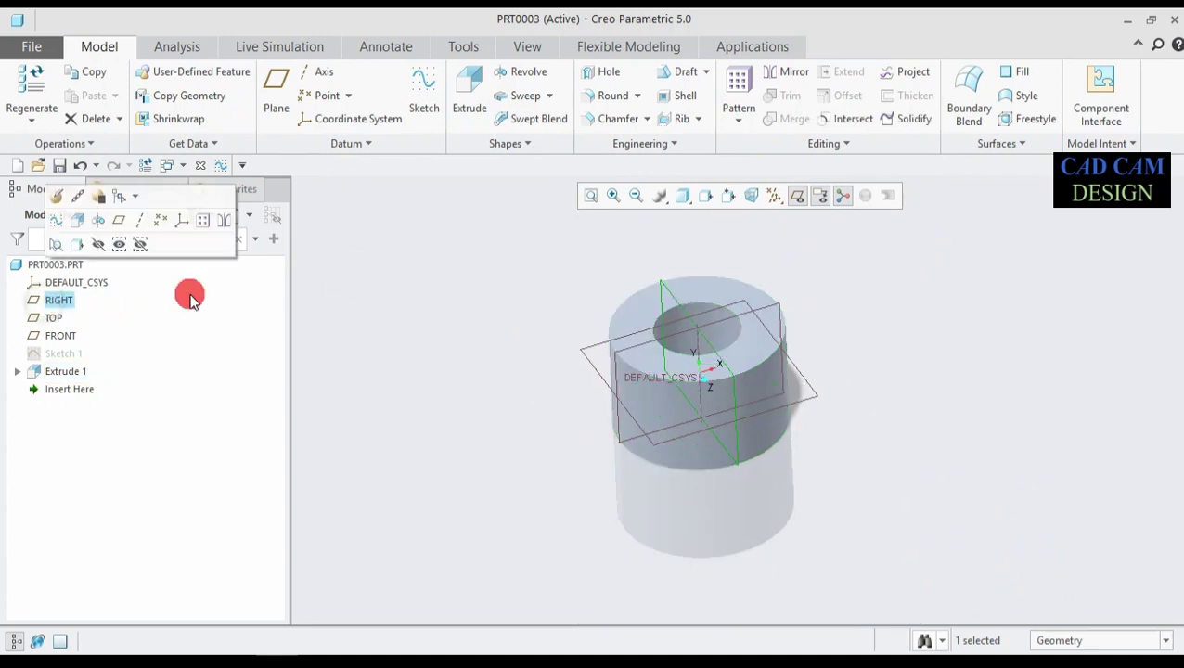
scroll(652, 350, up, 2)
scroll(653, 350, up, 1)
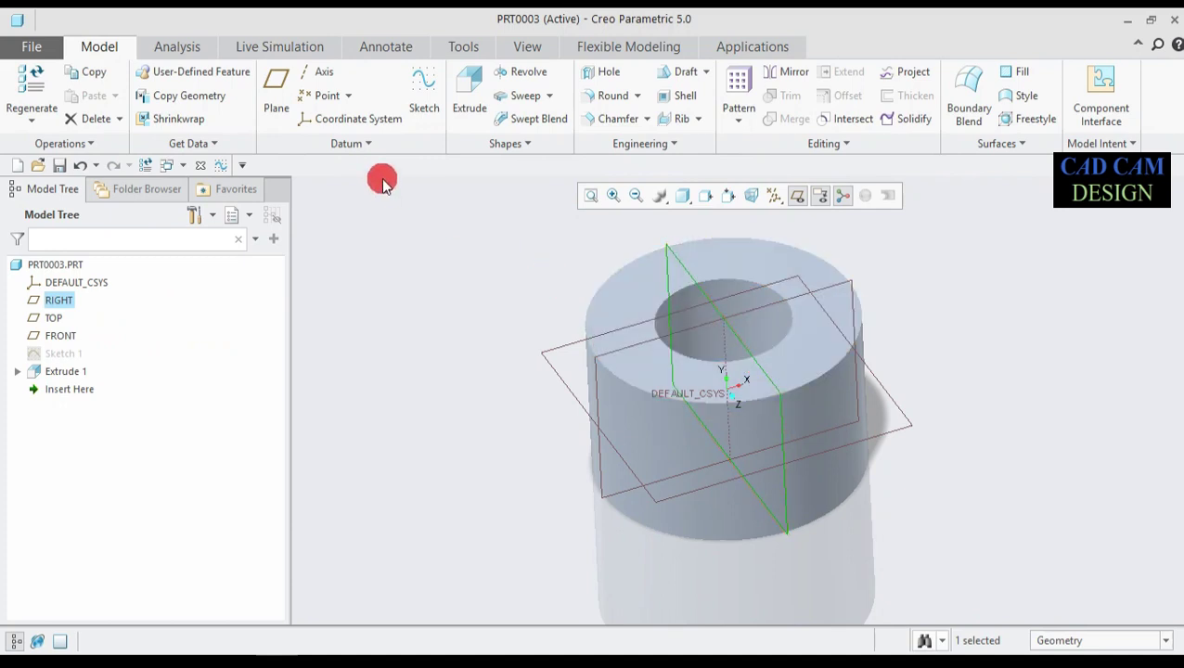
click(278, 98)
scroll(563, 306, down, 2)
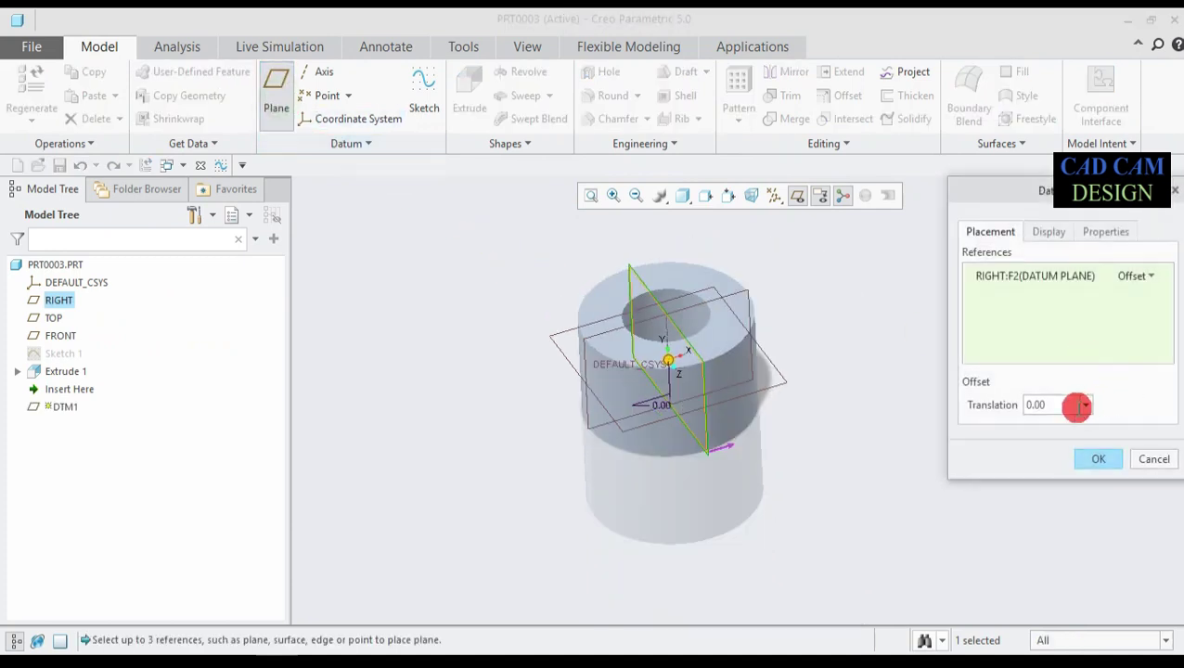
drag(668, 360, 531, 386)
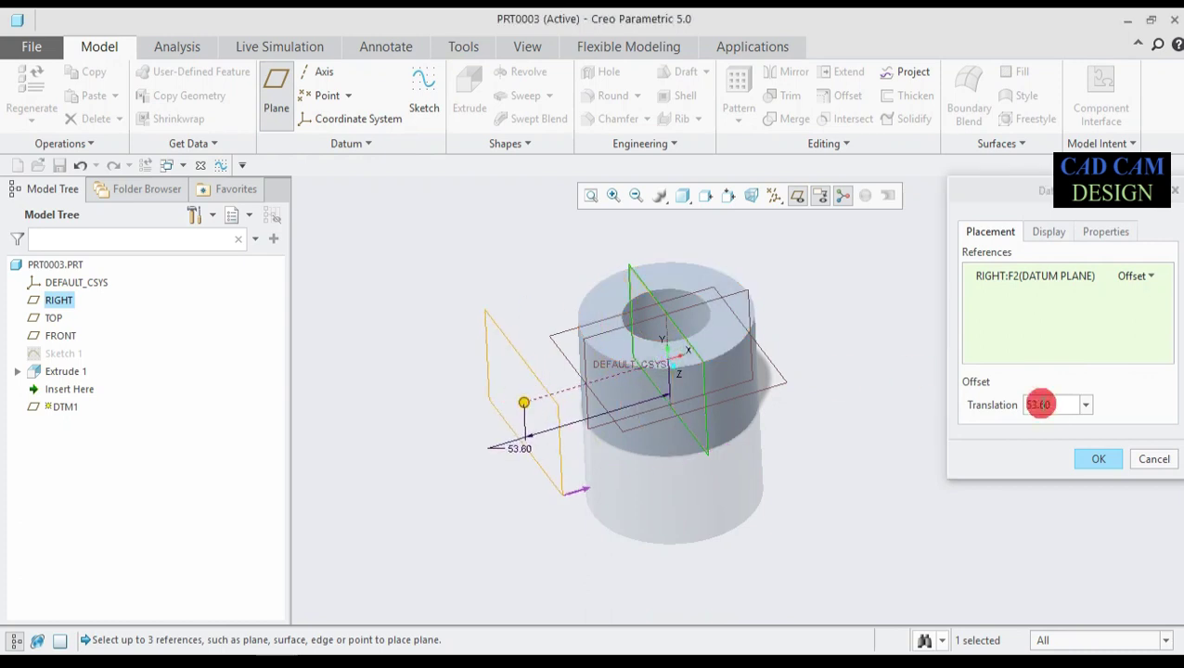
double_click(1055, 400)
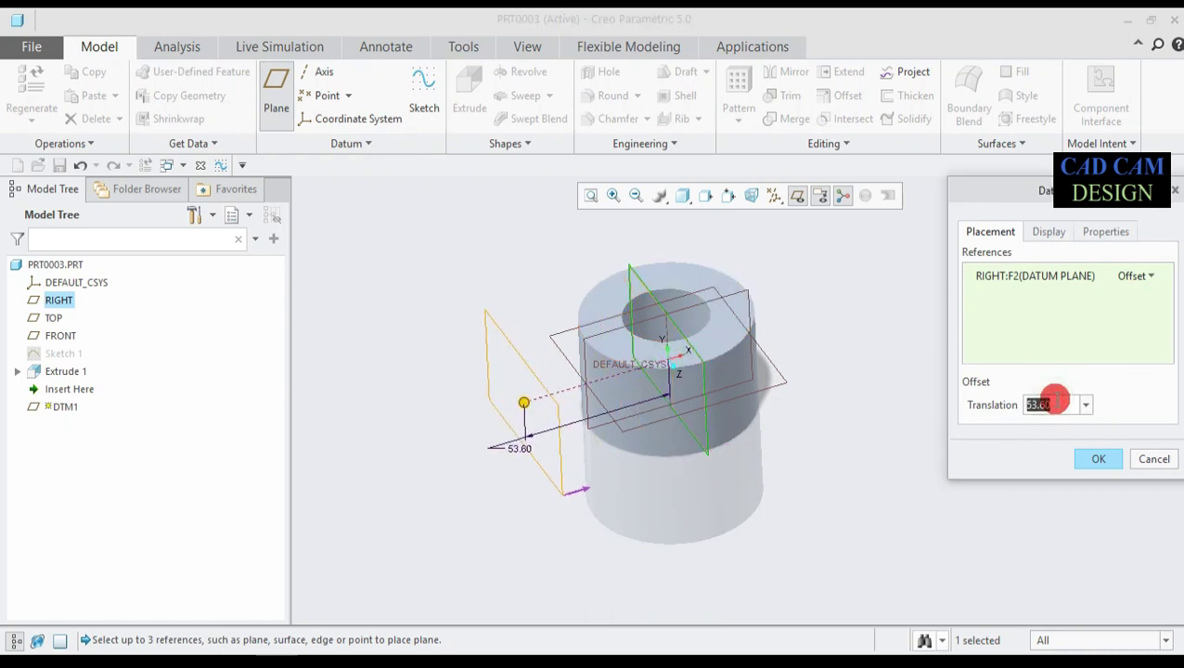
text(120)
key(Return)
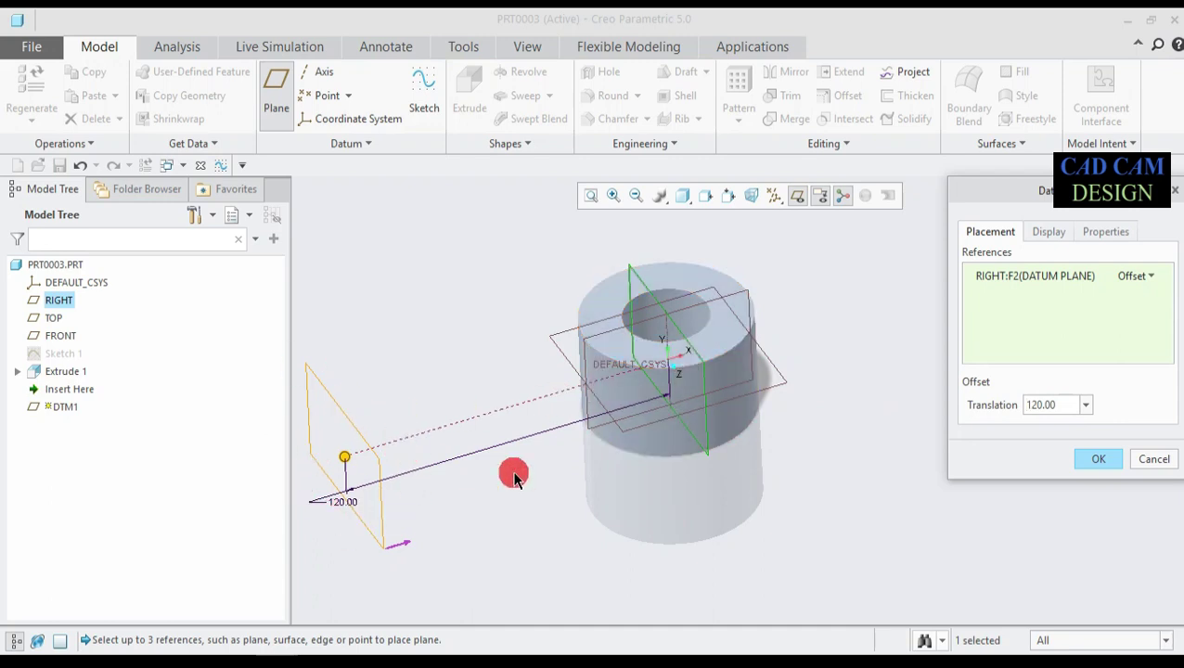
click(1105, 464)
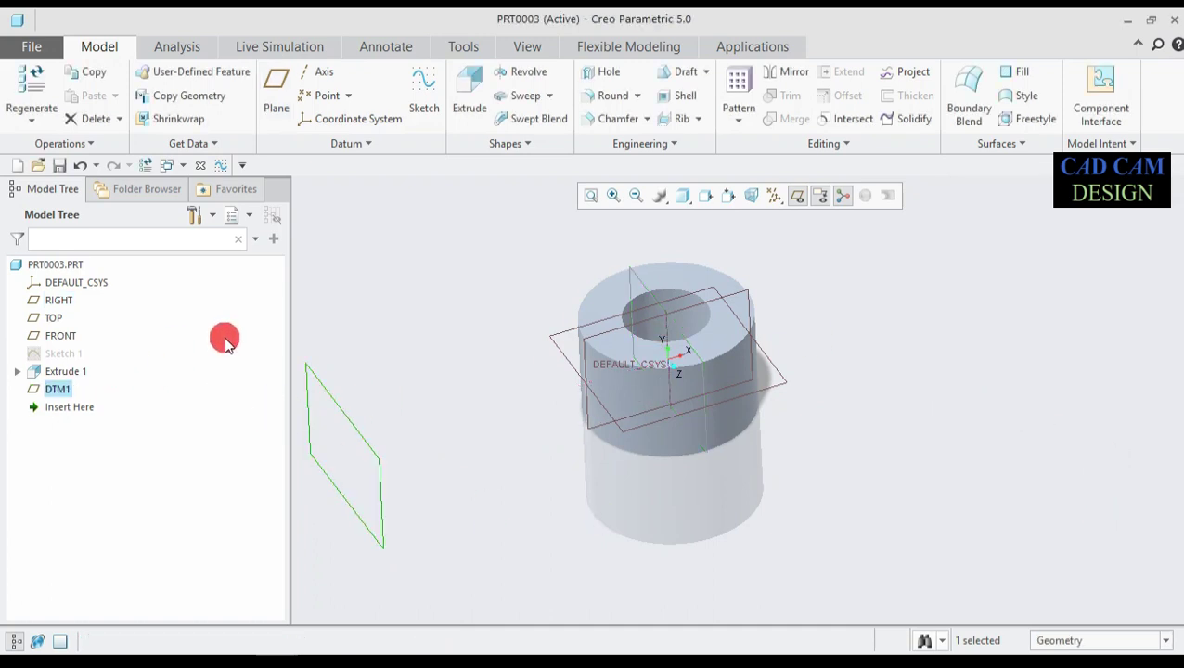
Sketch on DTM1 a center rectangle starting from the origin
click(425, 93)
click(778, 202)
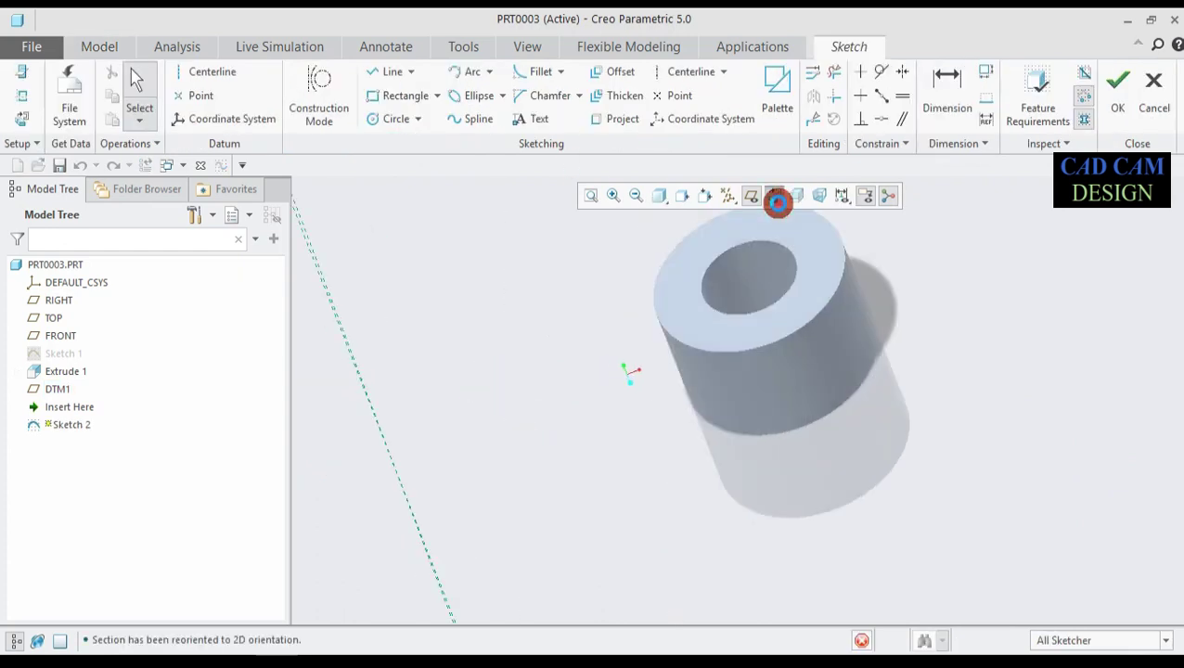
click(436, 96)
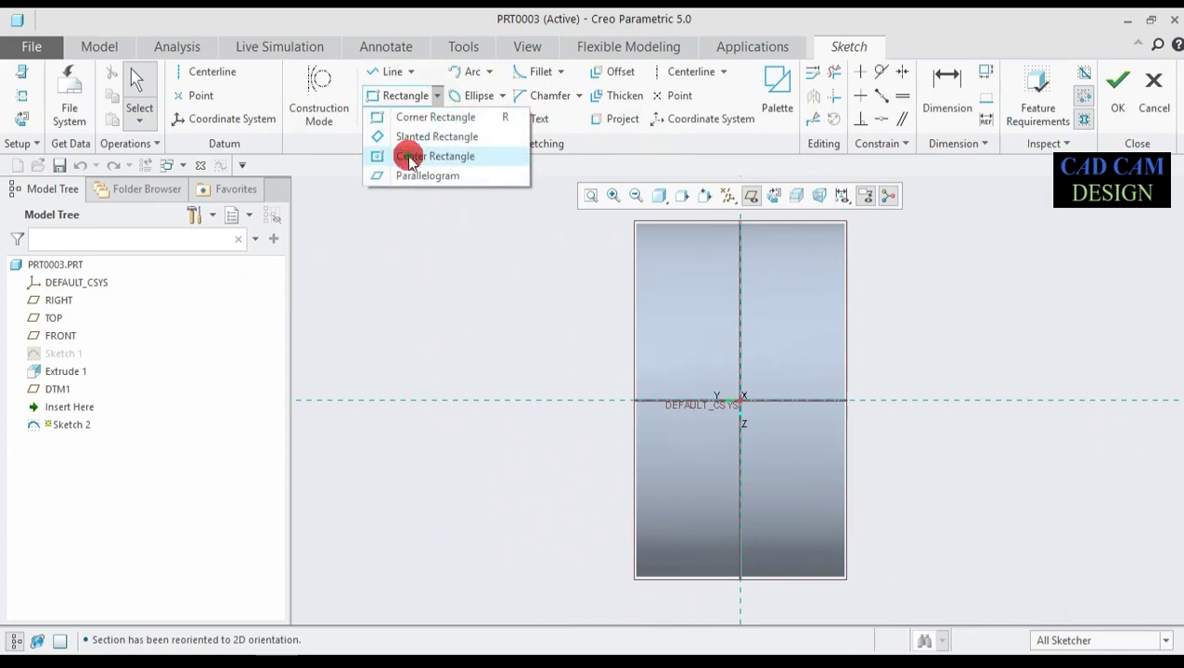
click(409, 157)
click(740, 400)
click(780, 443)
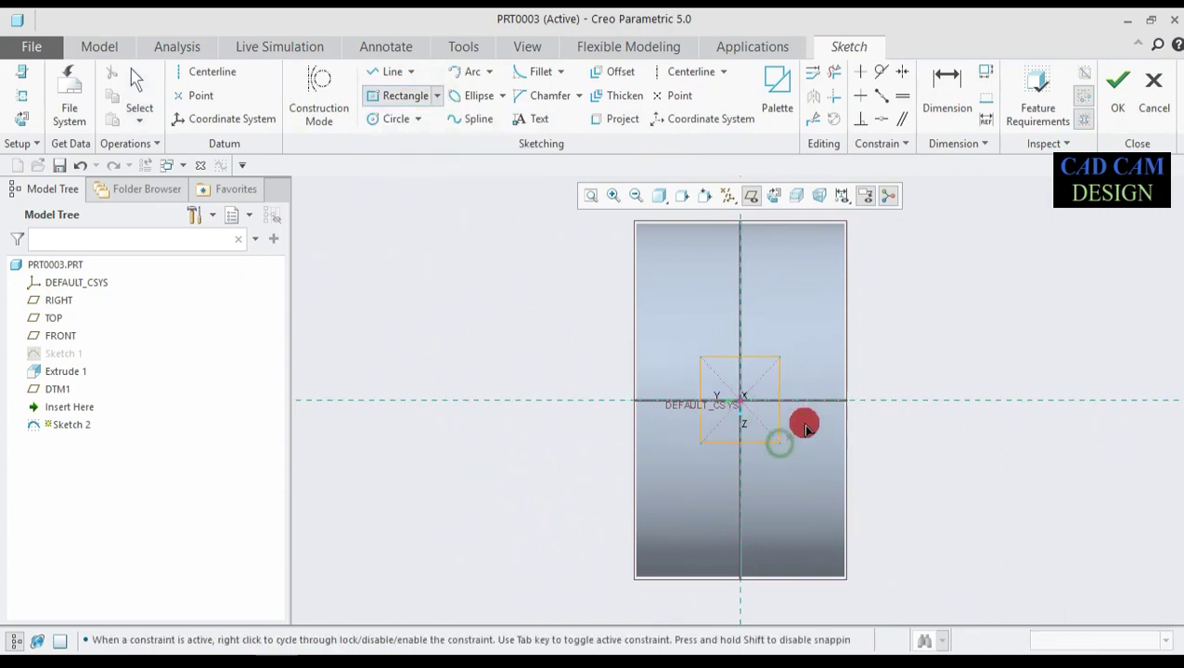
scroll(862, 391, down, 3)
middle_click(687, 429)
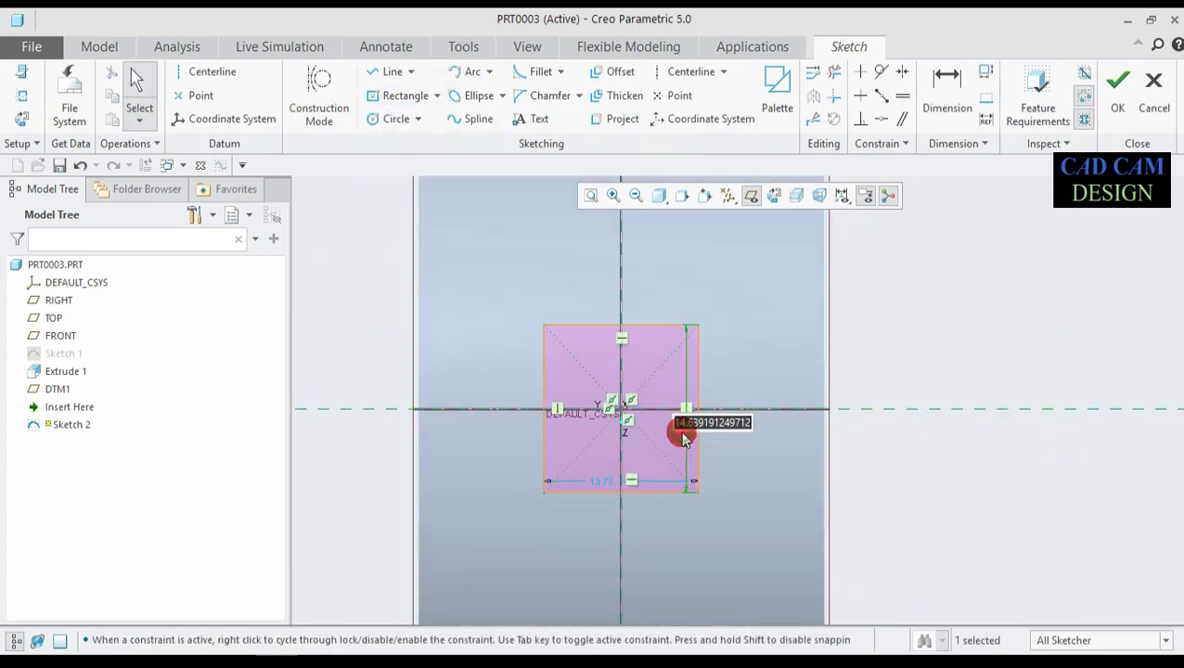
Set the rectangle's height and width to 36 each and finish Sketch 2
double_click(682, 437)
text(36)
key(Return)
scroll(708, 417, up, 3)
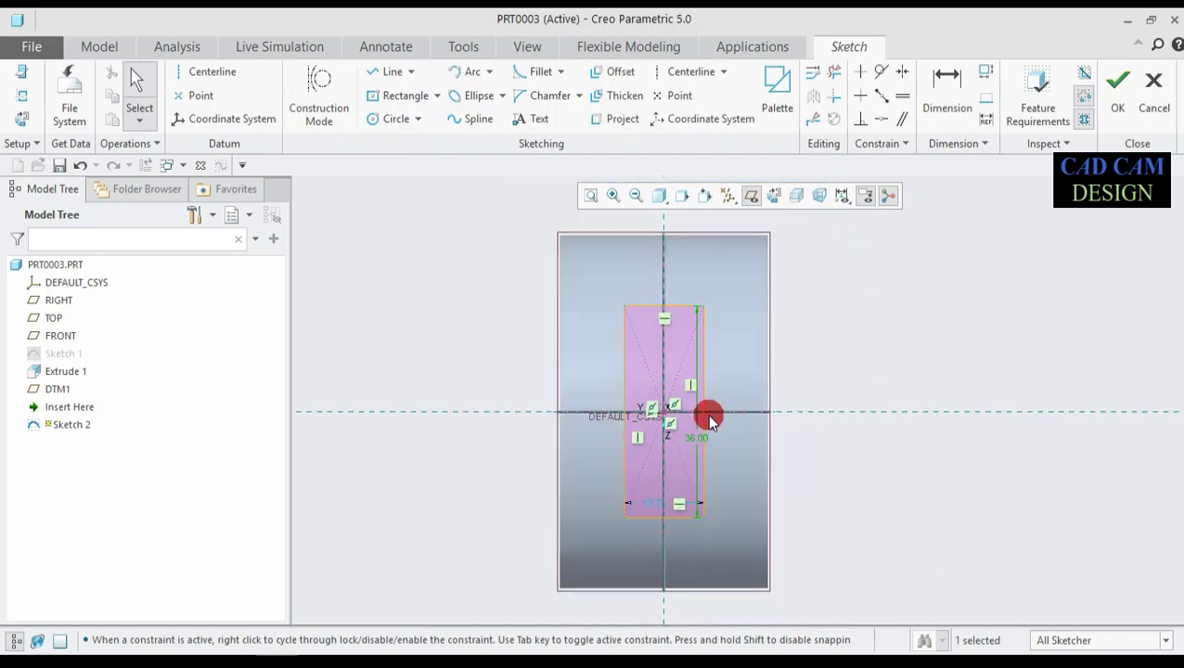
scroll(656, 510, down, 2)
double_click(659, 498)
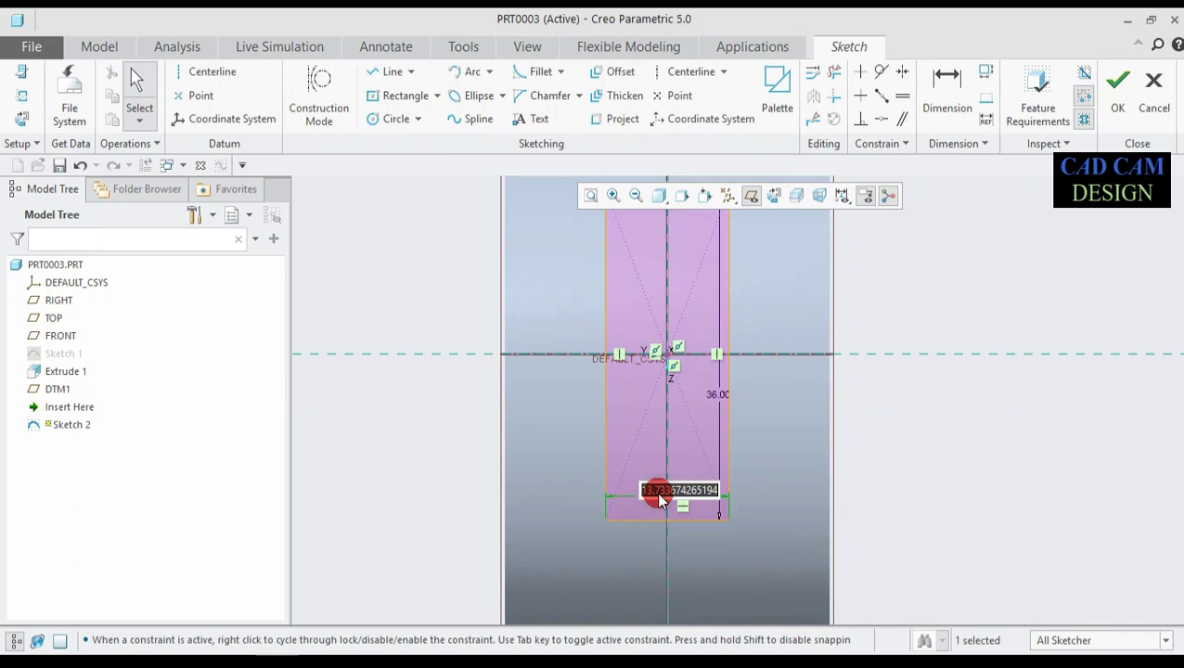
text(36)
key(Return)
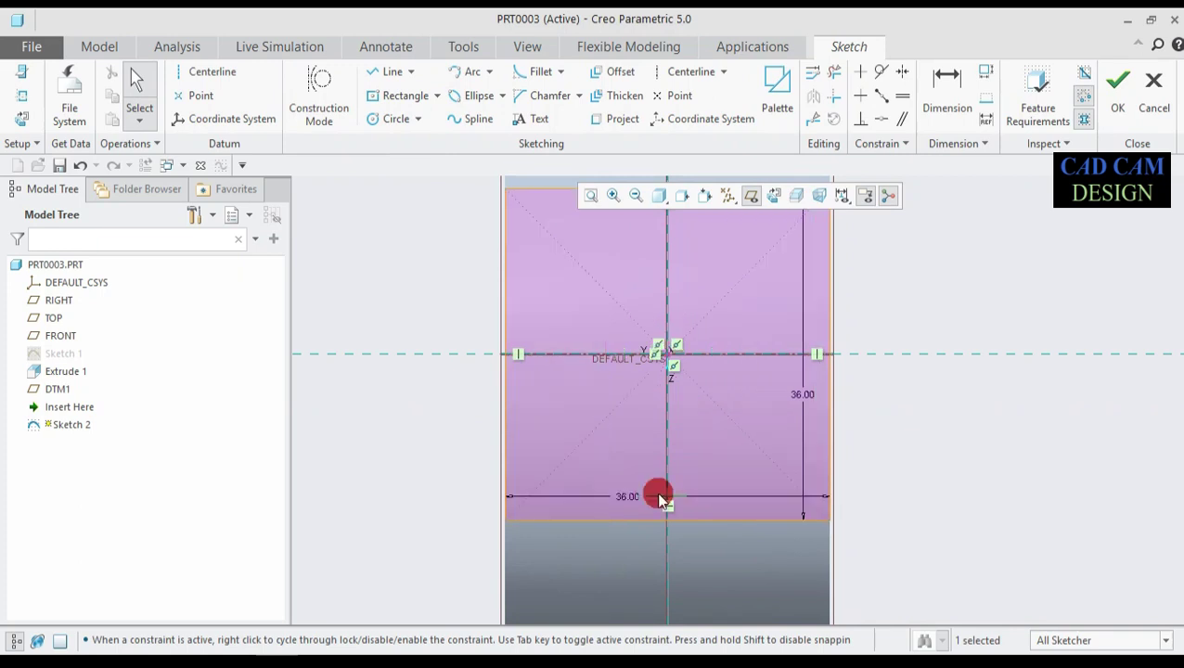
scroll(659, 495, up, 2)
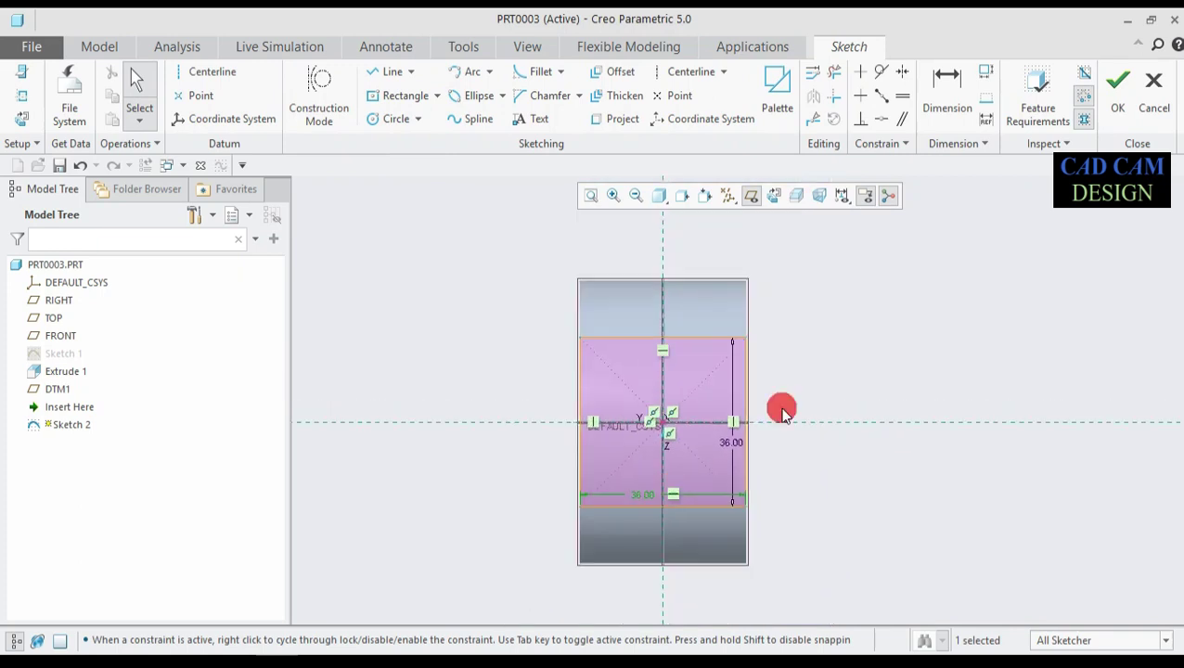
click(1112, 98)
mouse_move(791, 437)
middle_down()
mouse_move(820, 428)
mouse_move(894, 281)
mouse_move(923, 280)
mouse_move(872, 420)
mouse_move(826, 423)
mouse_move(861, 402)
mouse_move(867, 412)
mouse_move(854, 397)
middle_up()
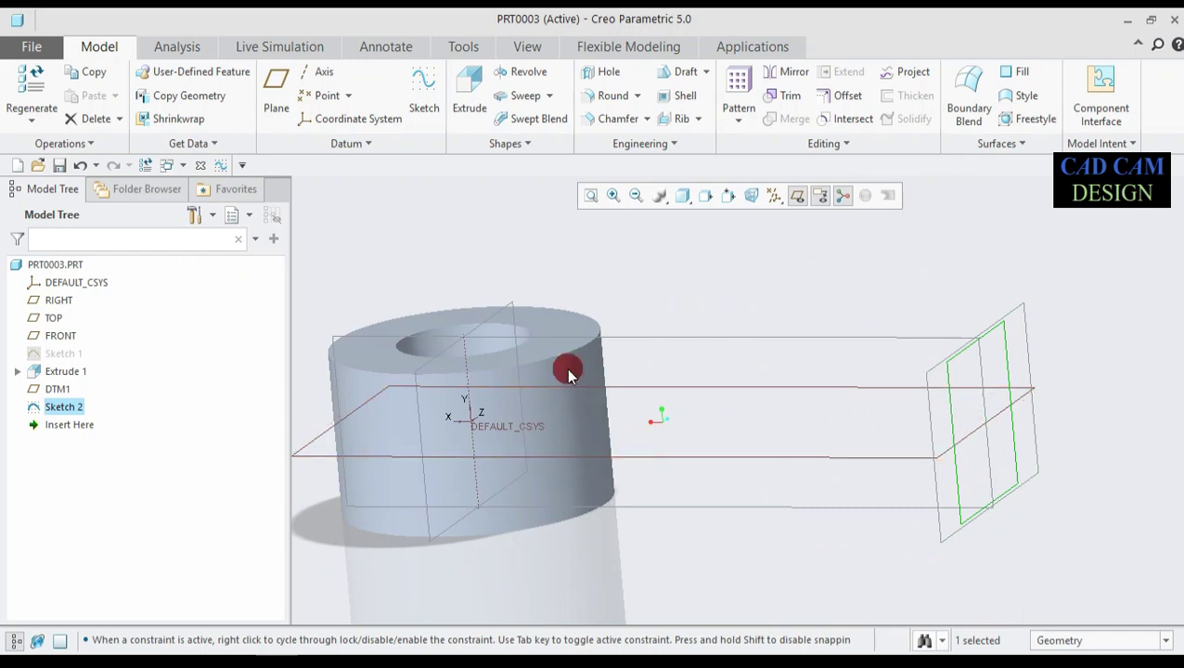
Extrude the 36 × 36 square up to the next surface so the bar meets the cylinder
click(469, 93)
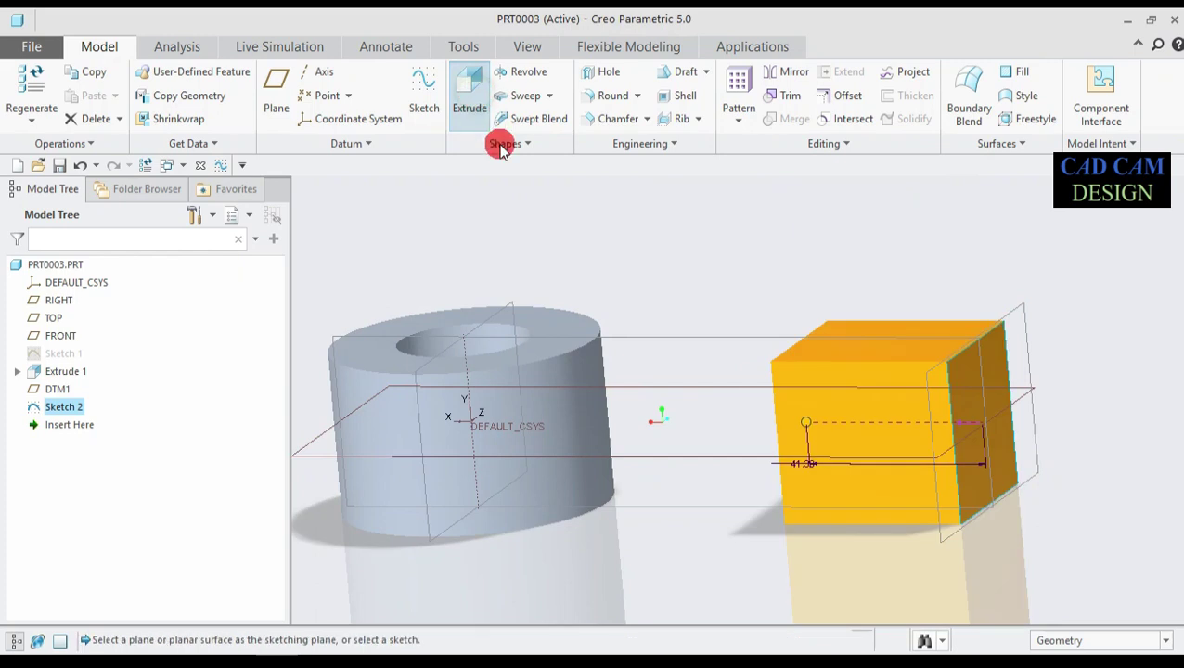
drag(806, 423, 548, 404)
middle_drag(547, 405, 629, 438)
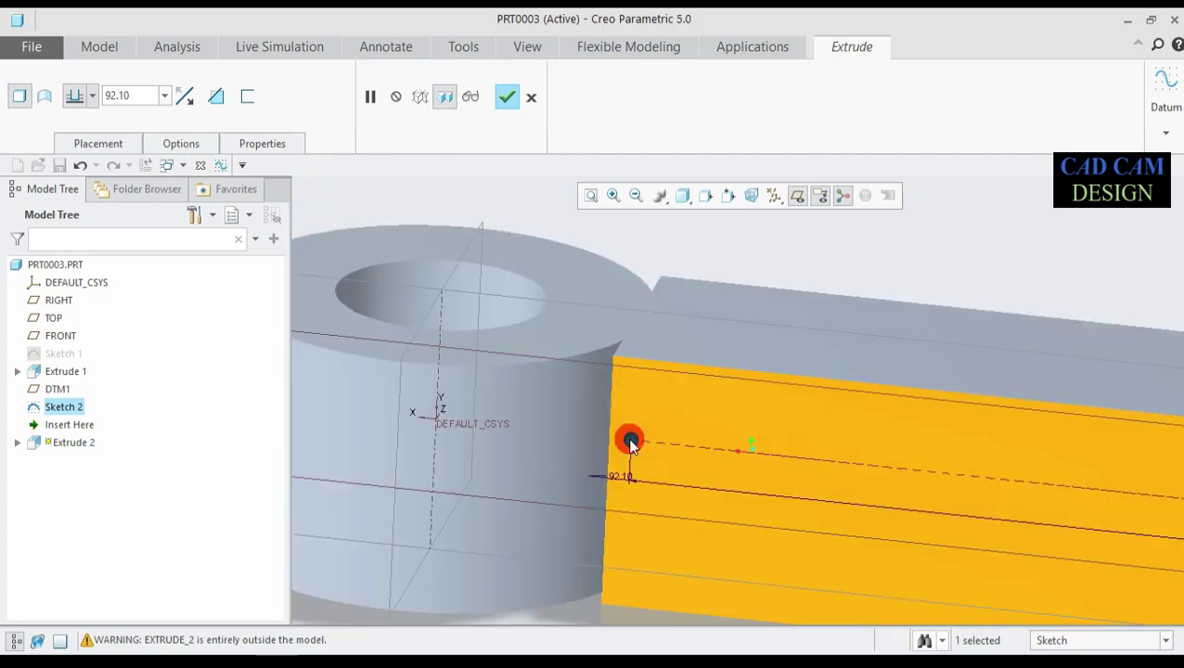
click(92, 96)
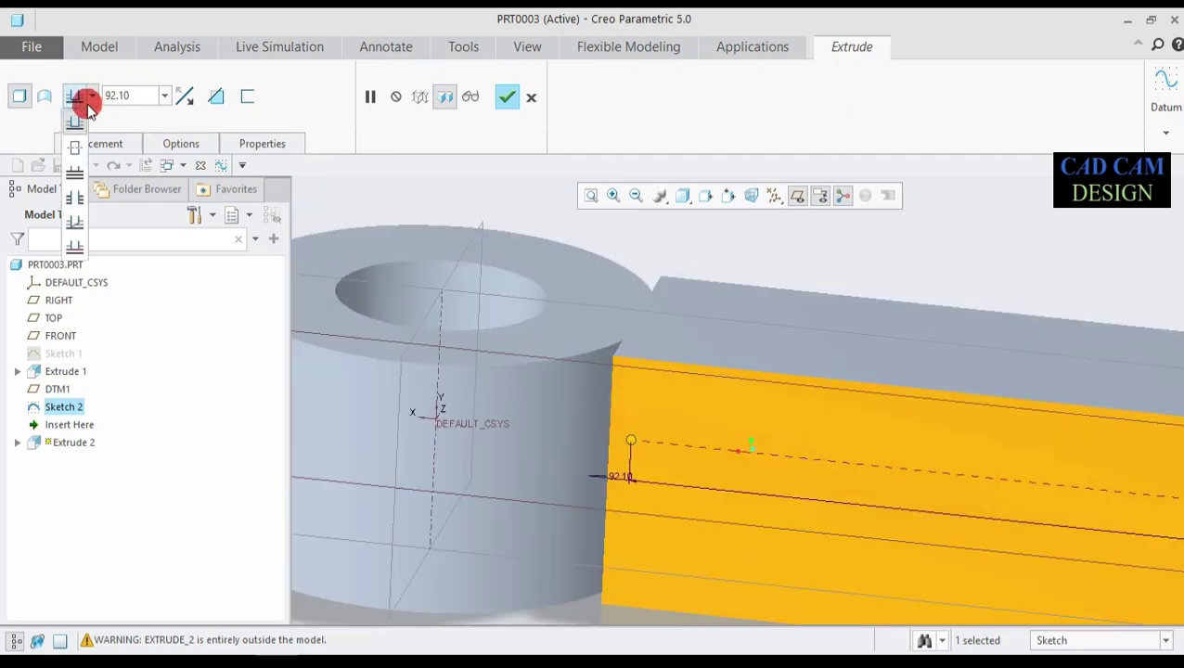
click(73, 176)
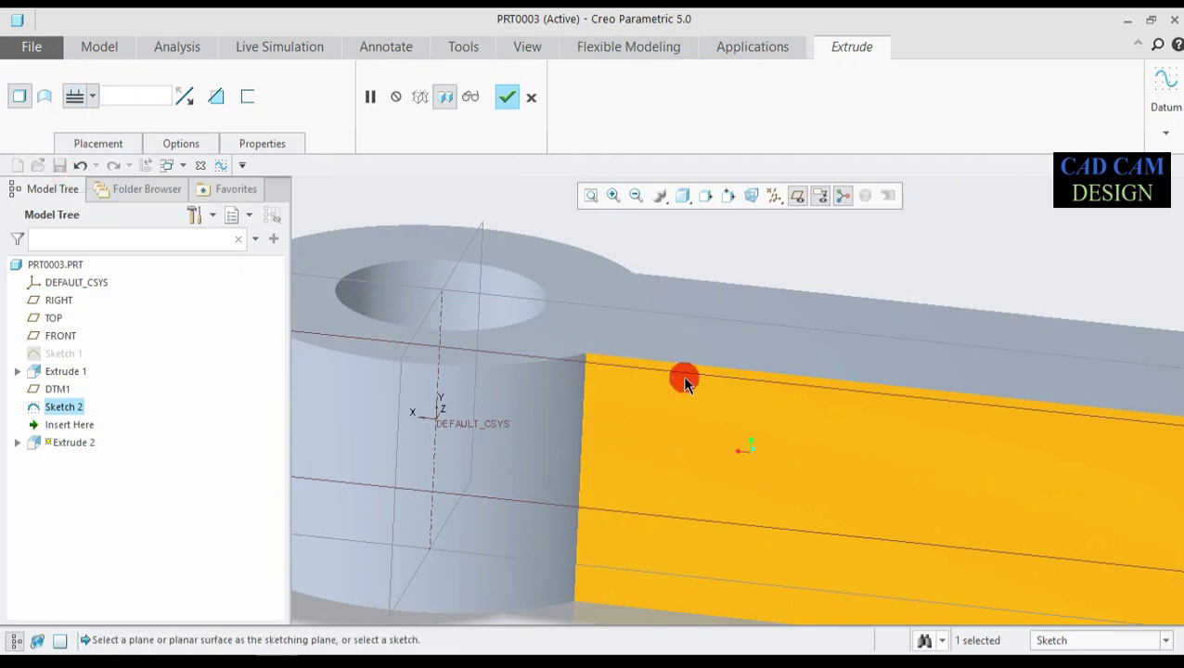
scroll(649, 376, down, 4)
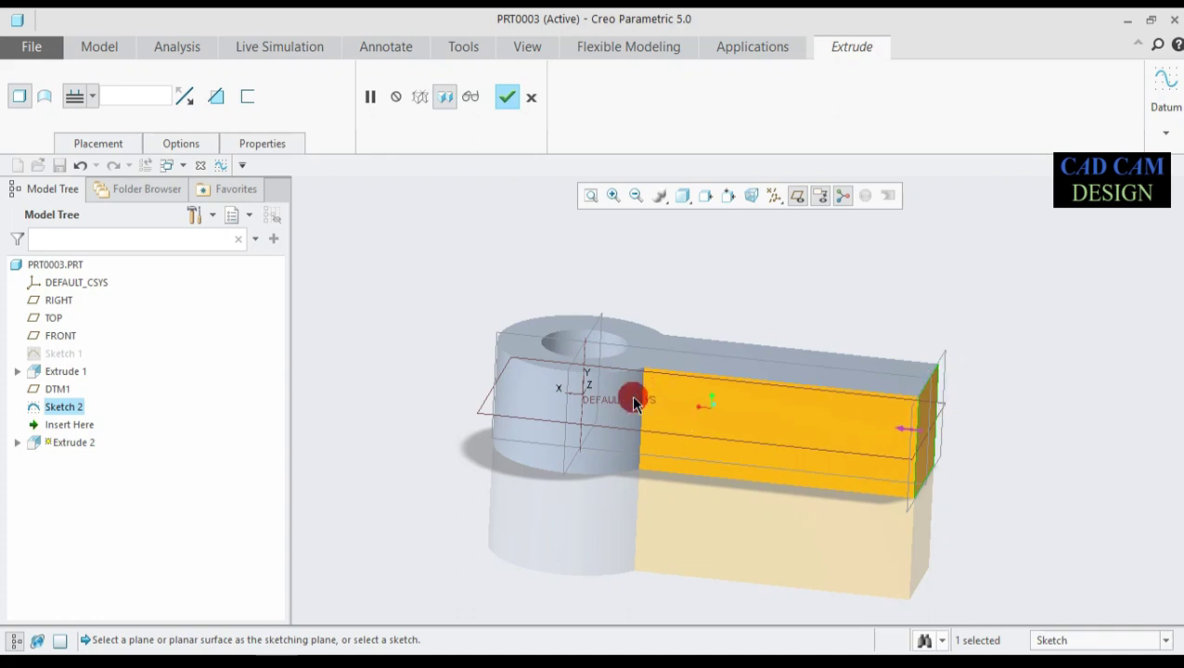
scroll(635, 399, up, 2)
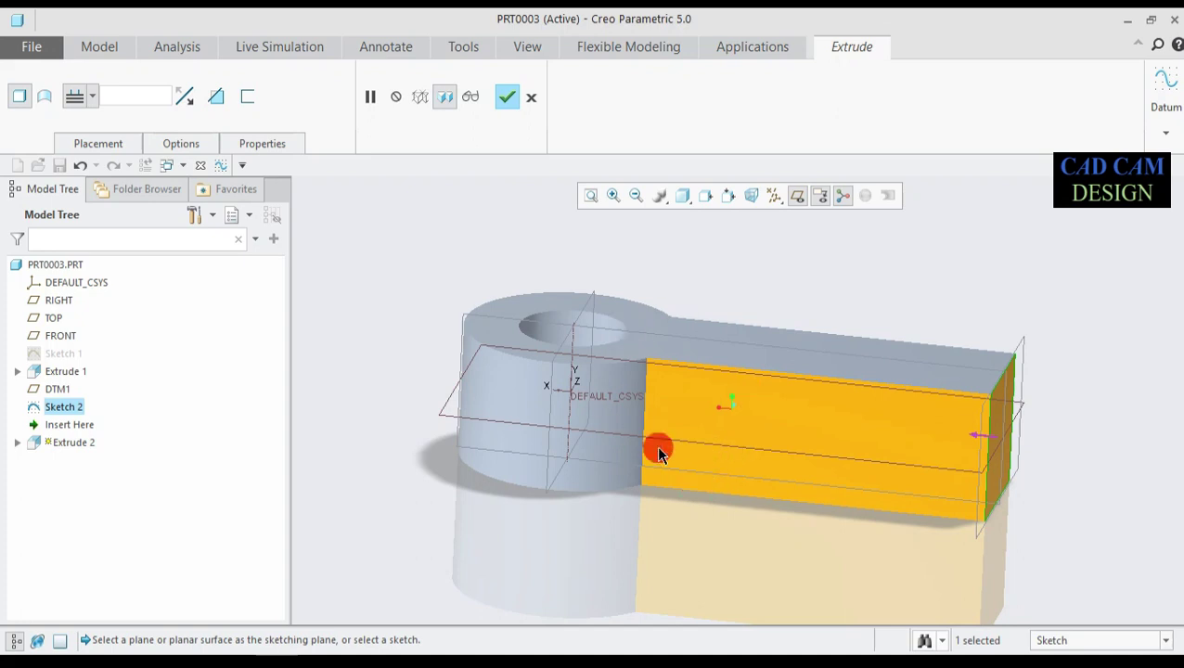
middle_drag(711, 412, 706, 408)
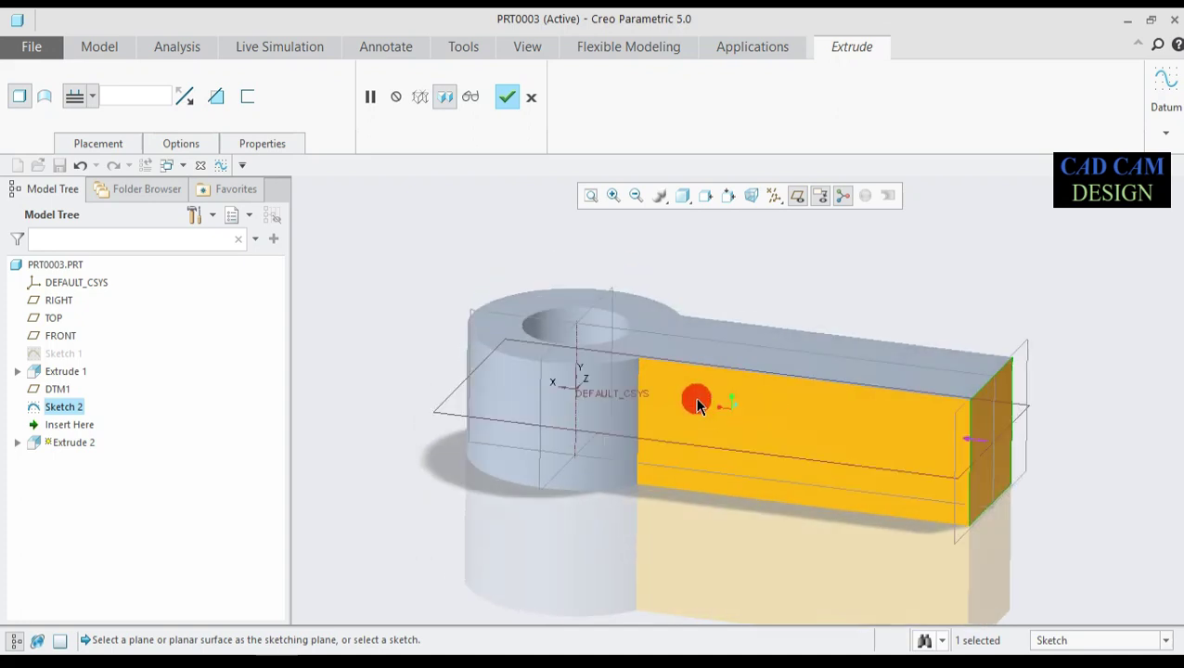
click(508, 99)
Start a new sketch on the rod's side face, viewed flat-on
middle_drag(727, 523, 602, 526)
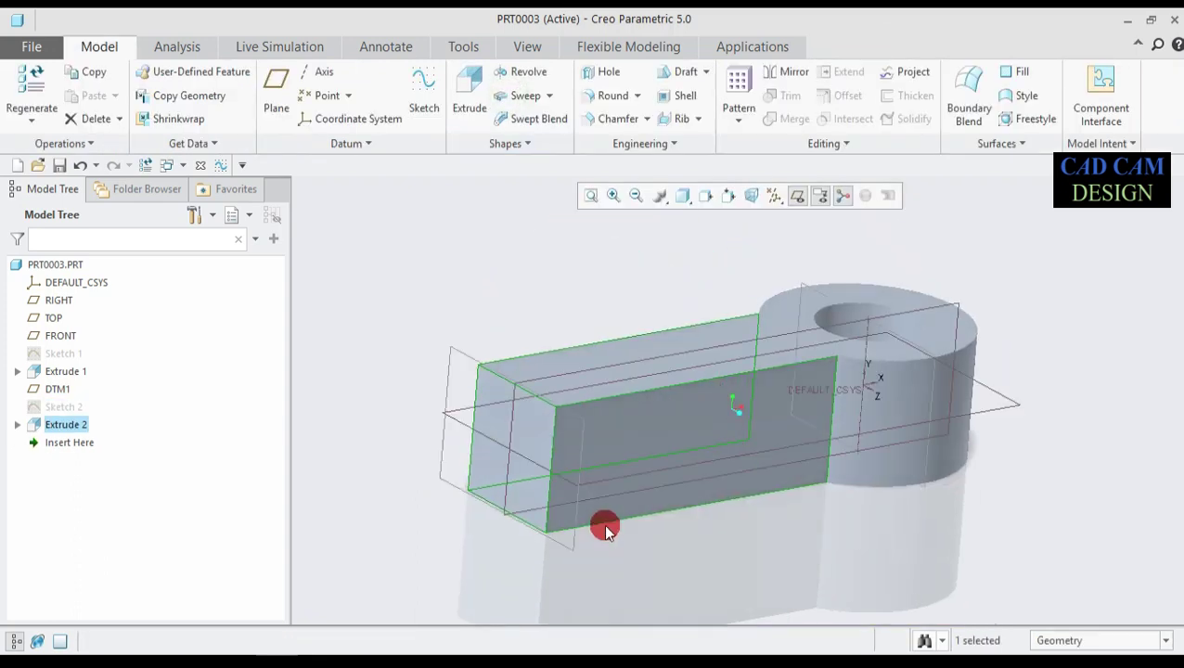
click(612, 427)
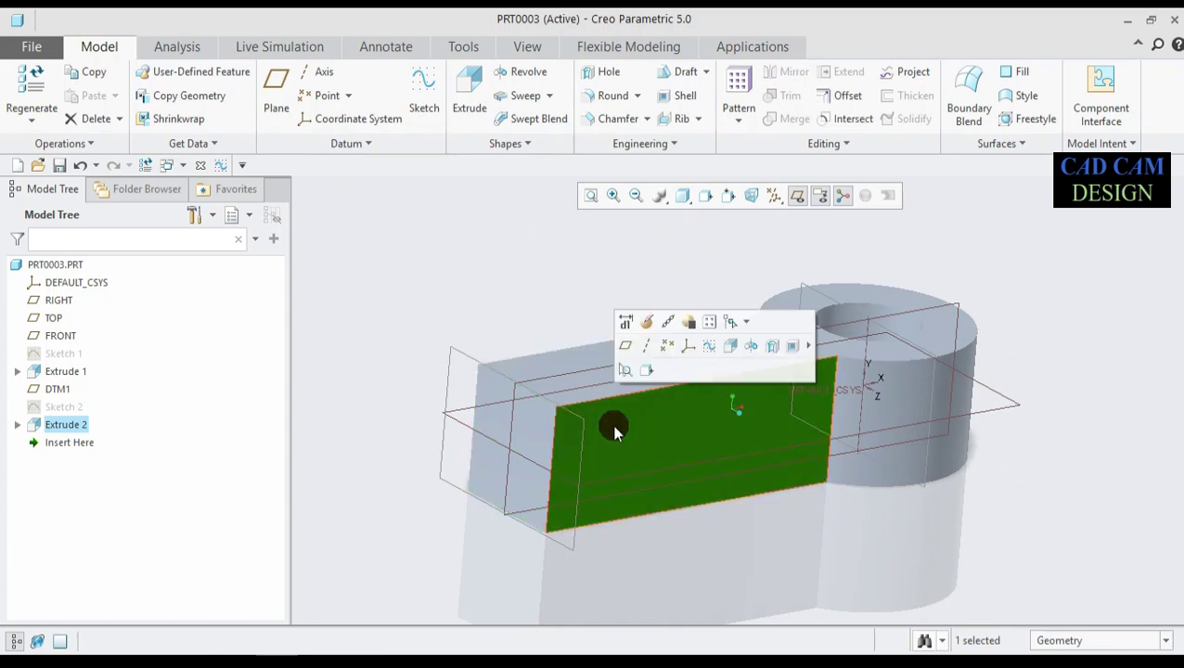
click(685, 352)
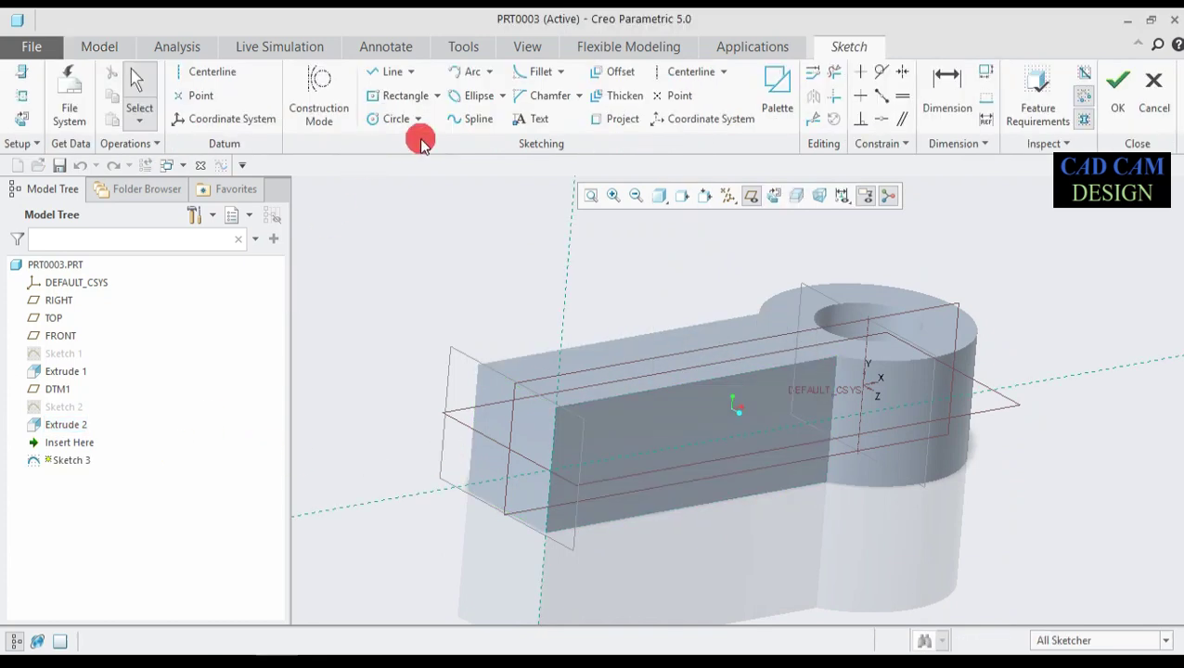
click(778, 196)
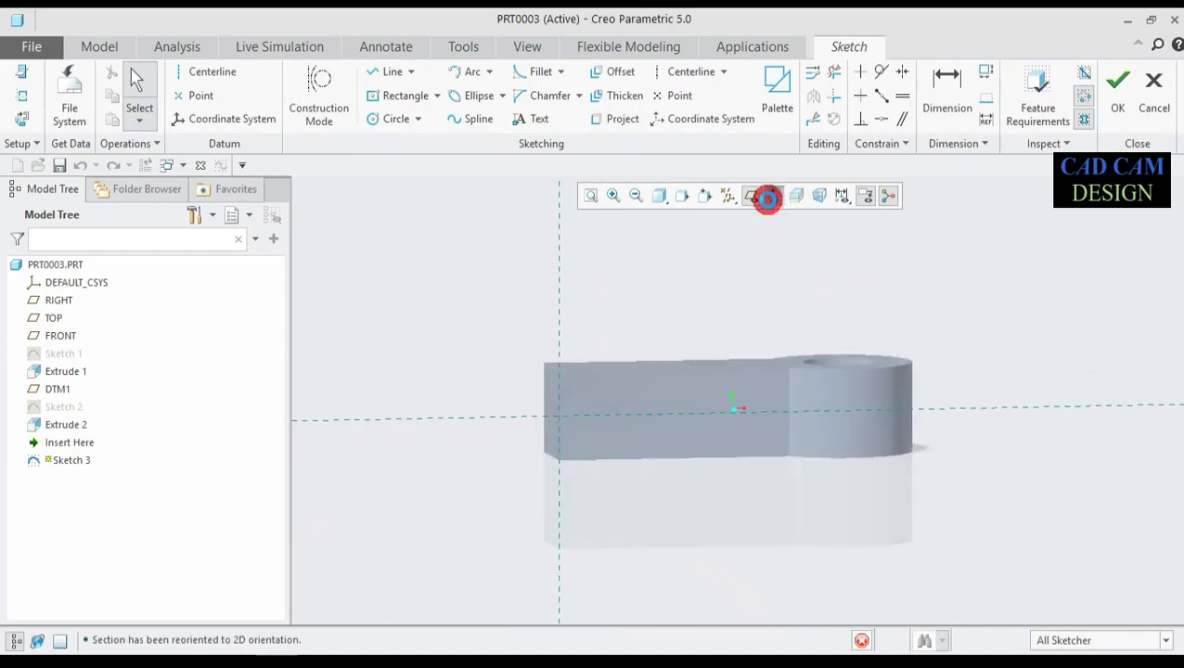
scroll(608, 351, down, 1)
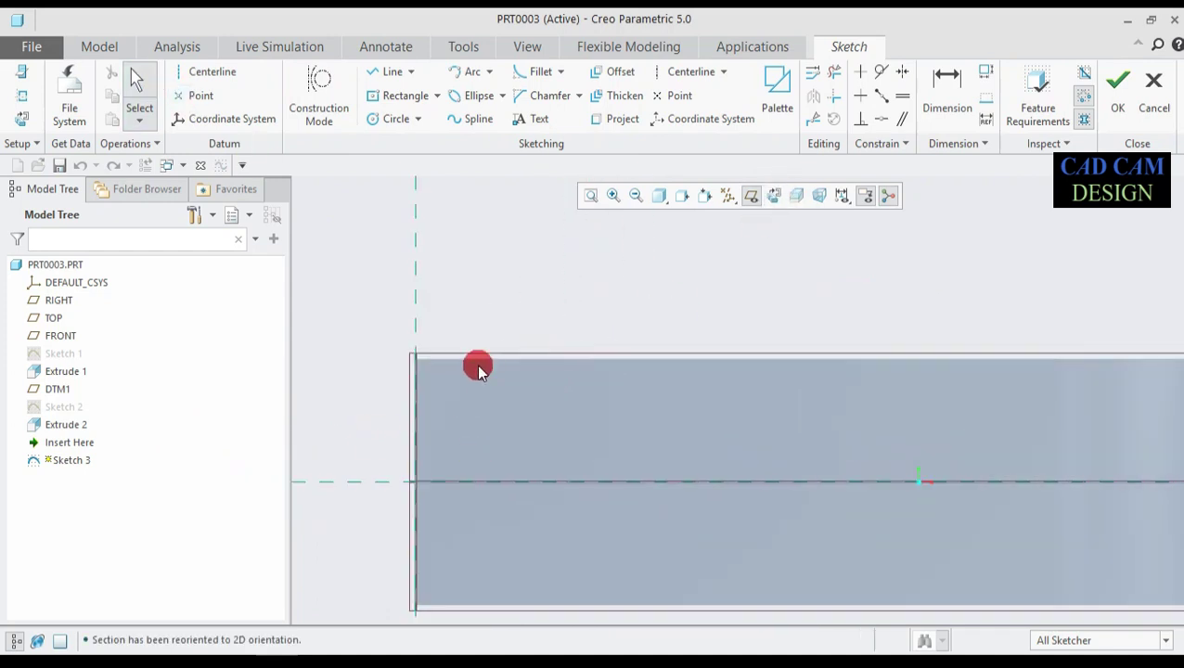
Add DTM1 and the part's top surface as sketch references
click(24, 98)
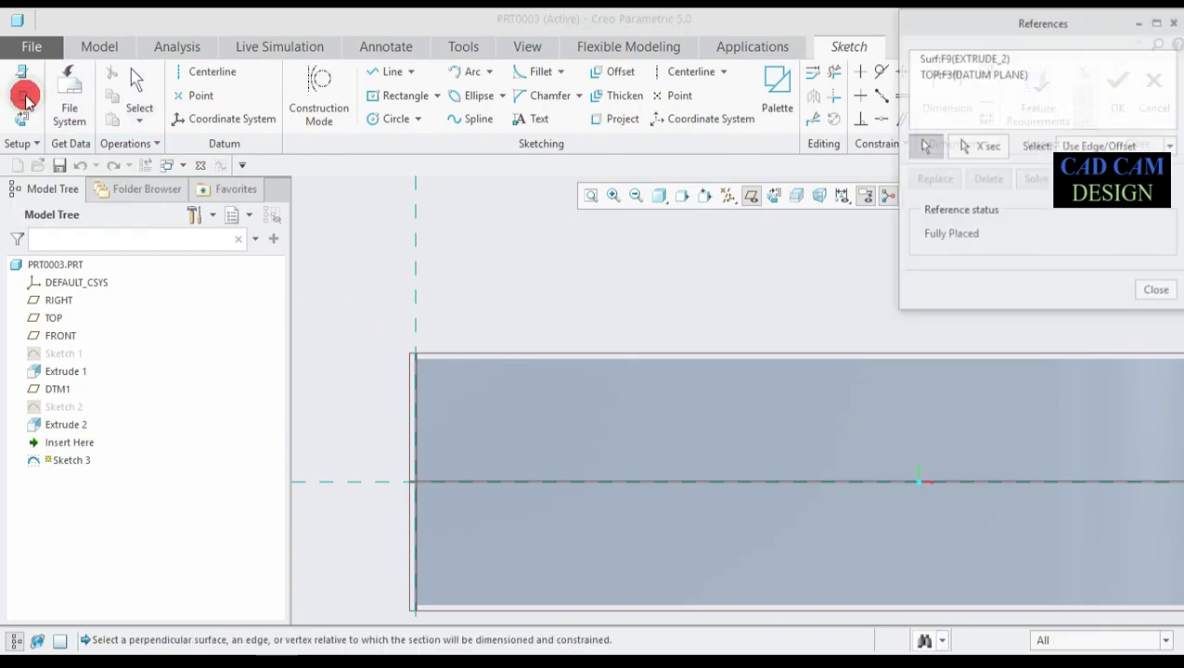
click(415, 414)
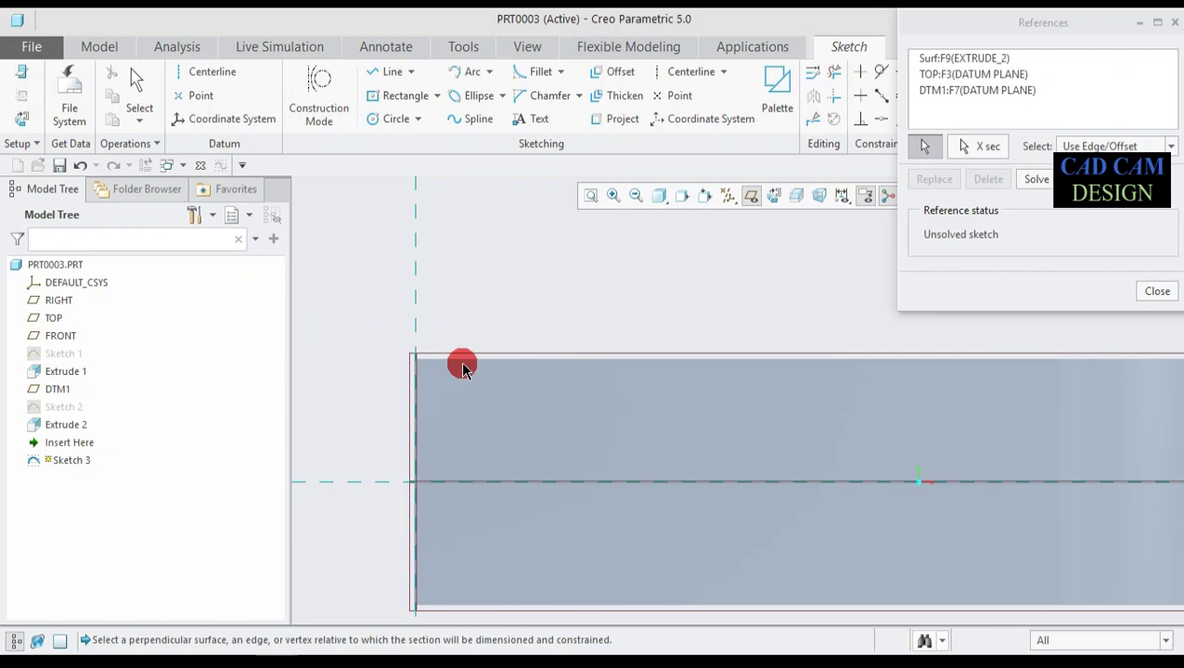
click(470, 358)
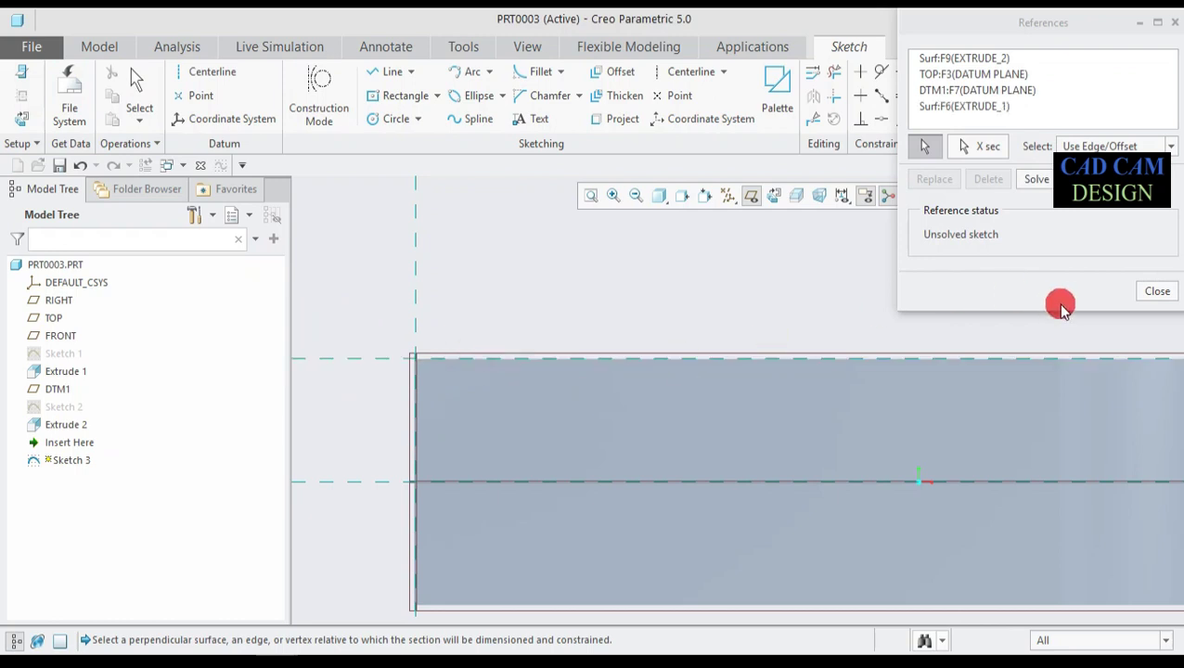
click(1164, 291)
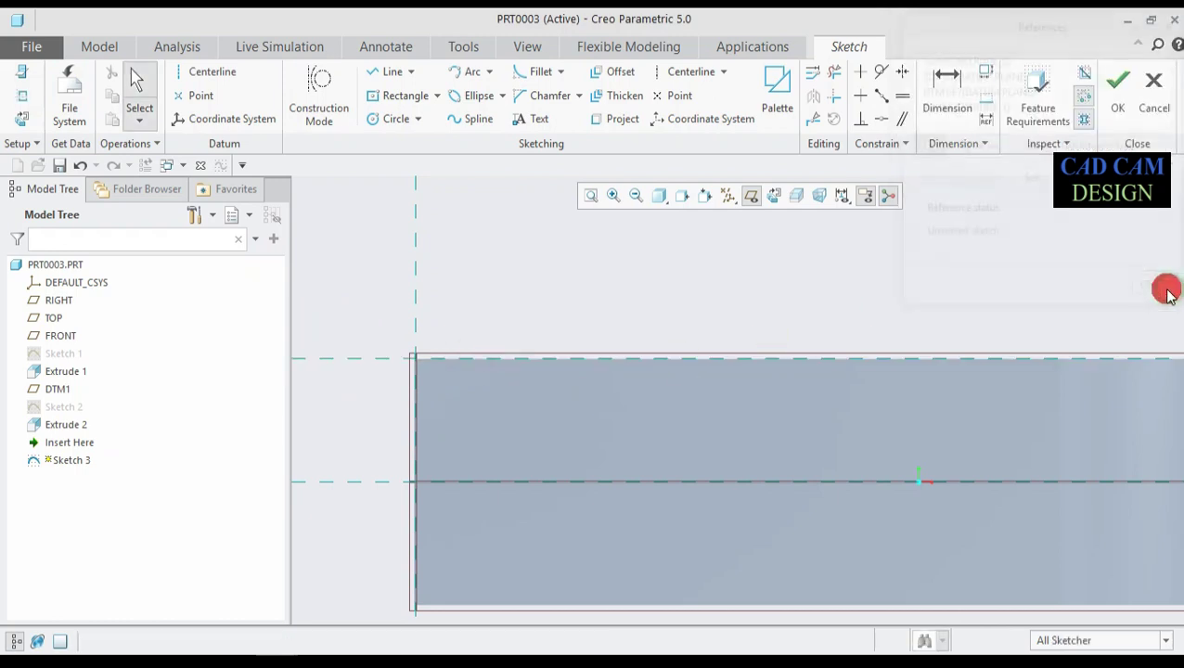
Draw a long narrow rectangle with lines along the part's top edge
click(382, 75)
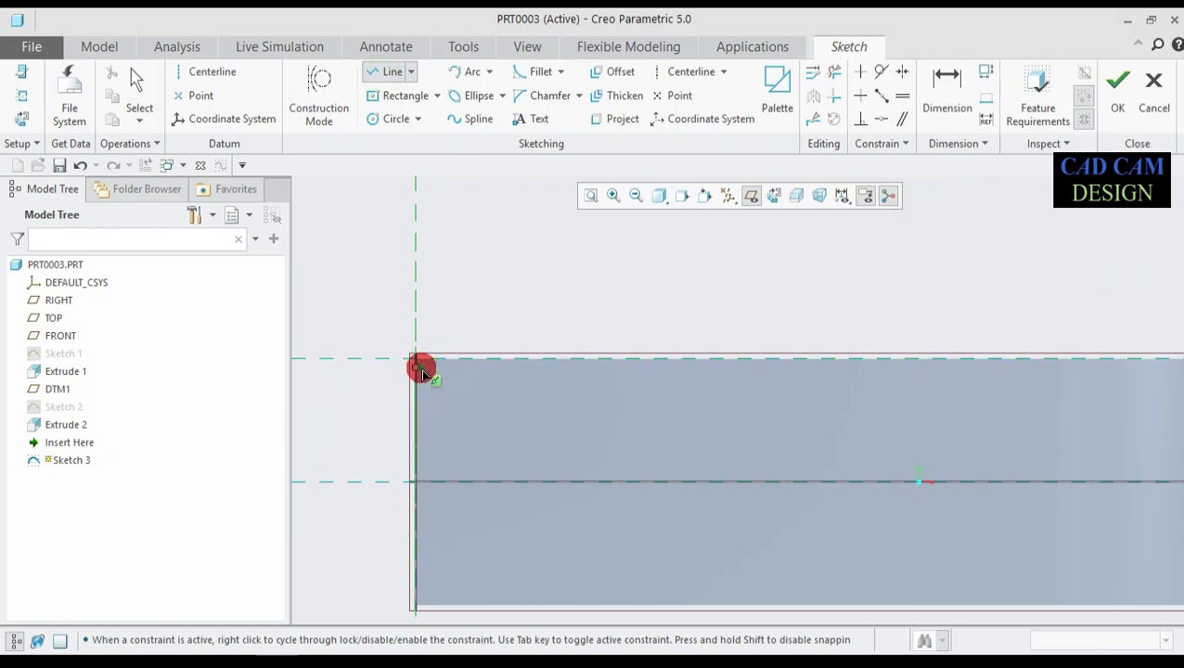
click(420, 364)
scroll(414, 362, down, 2)
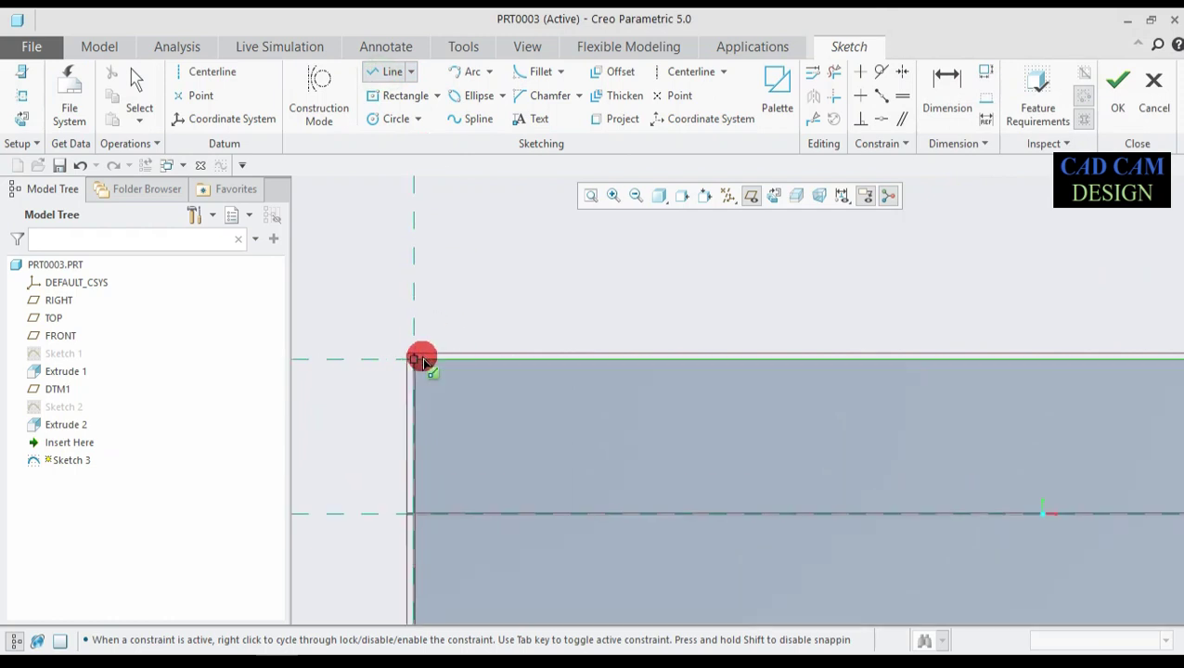
click(413, 400)
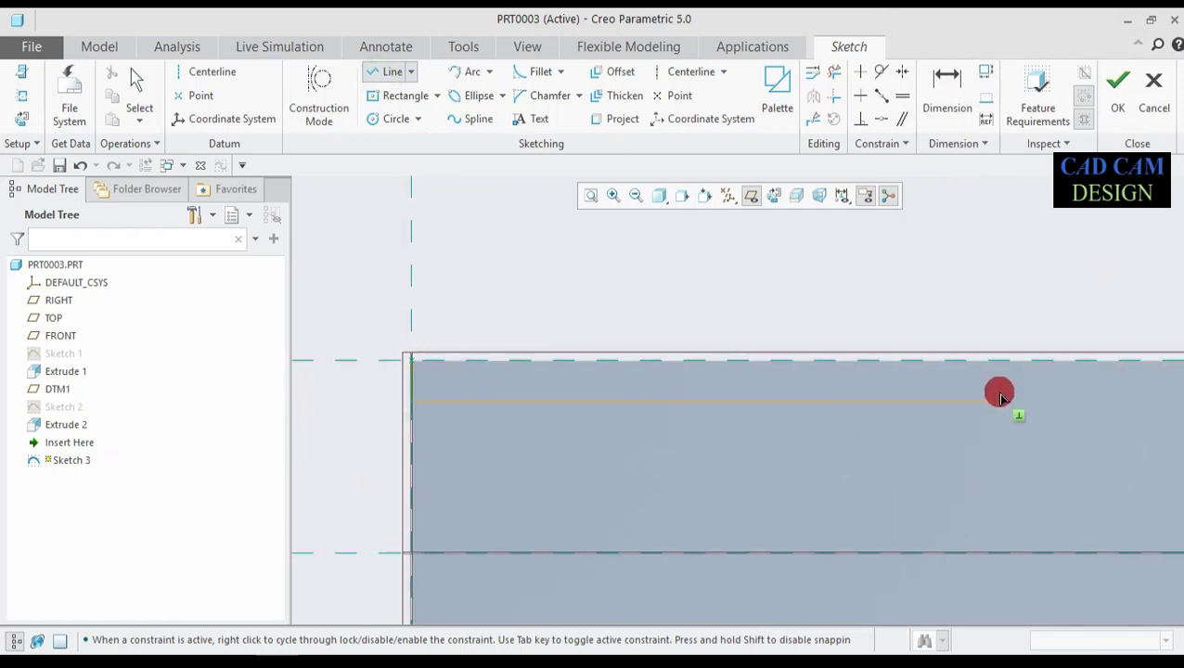
click(884, 399)
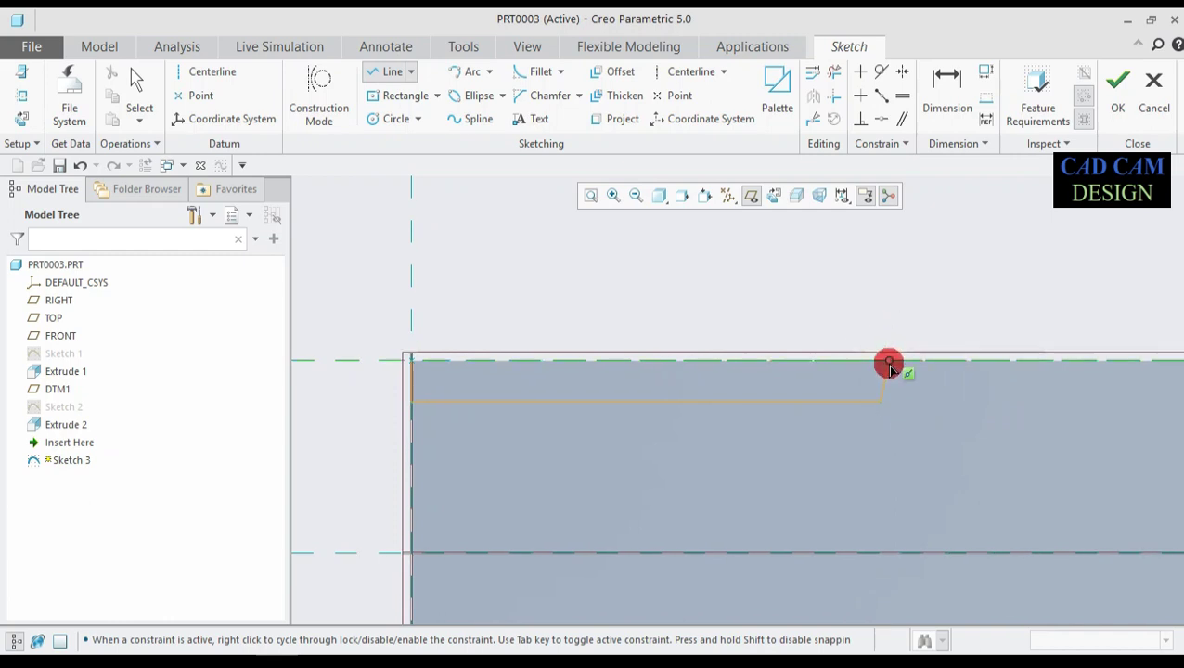
click(880, 363)
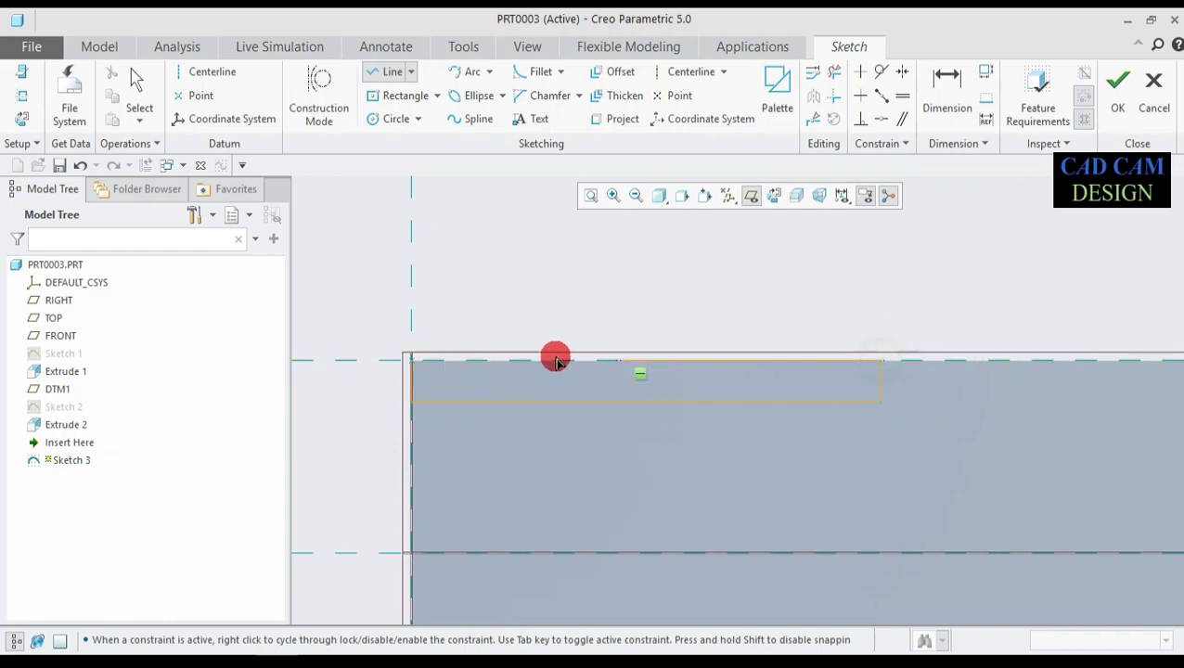
click(409, 362)
middle_drag(677, 253, 564, 222)
middle_click(511, 249)
click(775, 192)
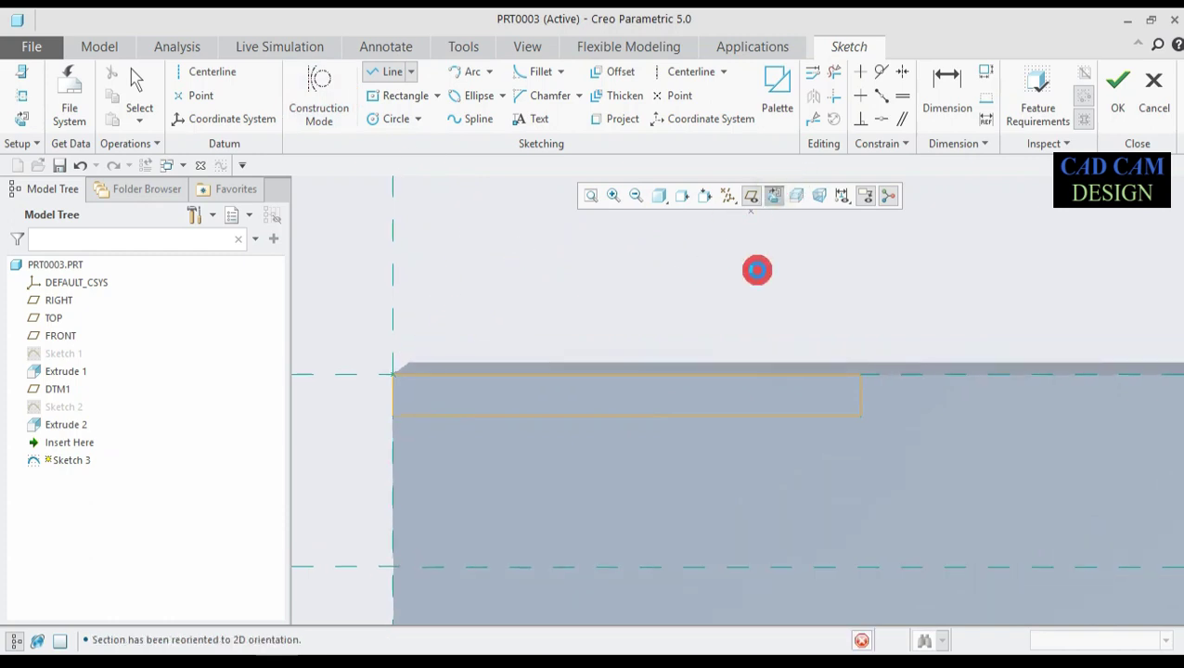
Add a circle centred on the rectangle's top-right corner, reaching the lower-right corner
click(397, 120)
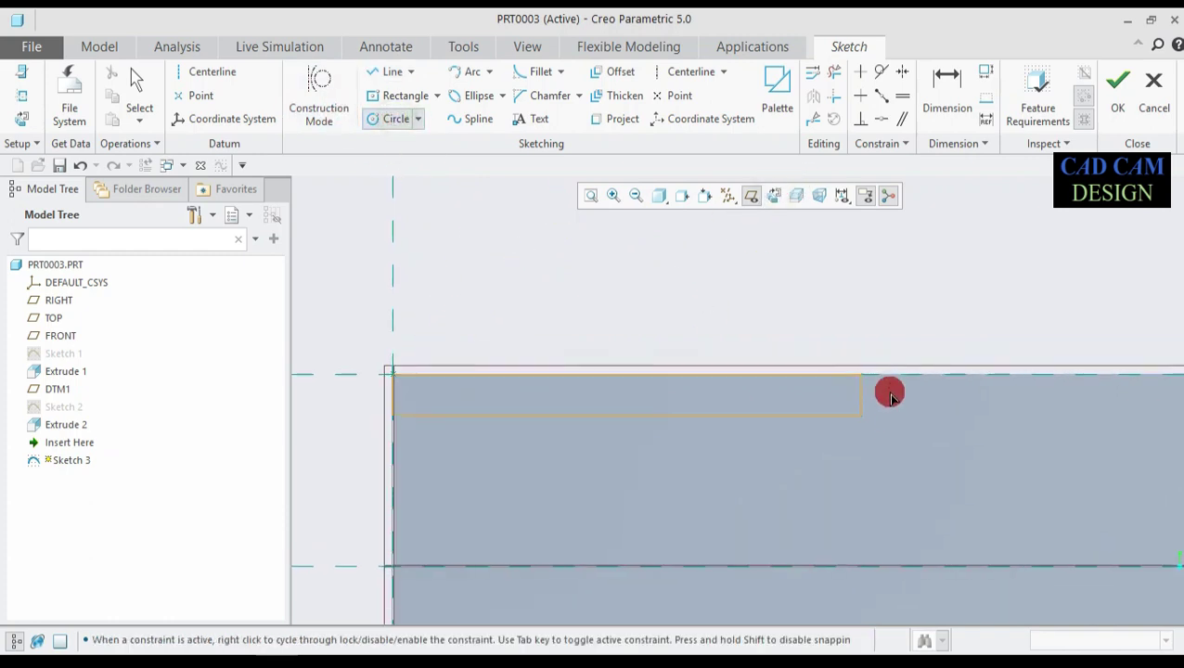
scroll(886, 391, up, 3)
click(837, 353)
click(850, 435)
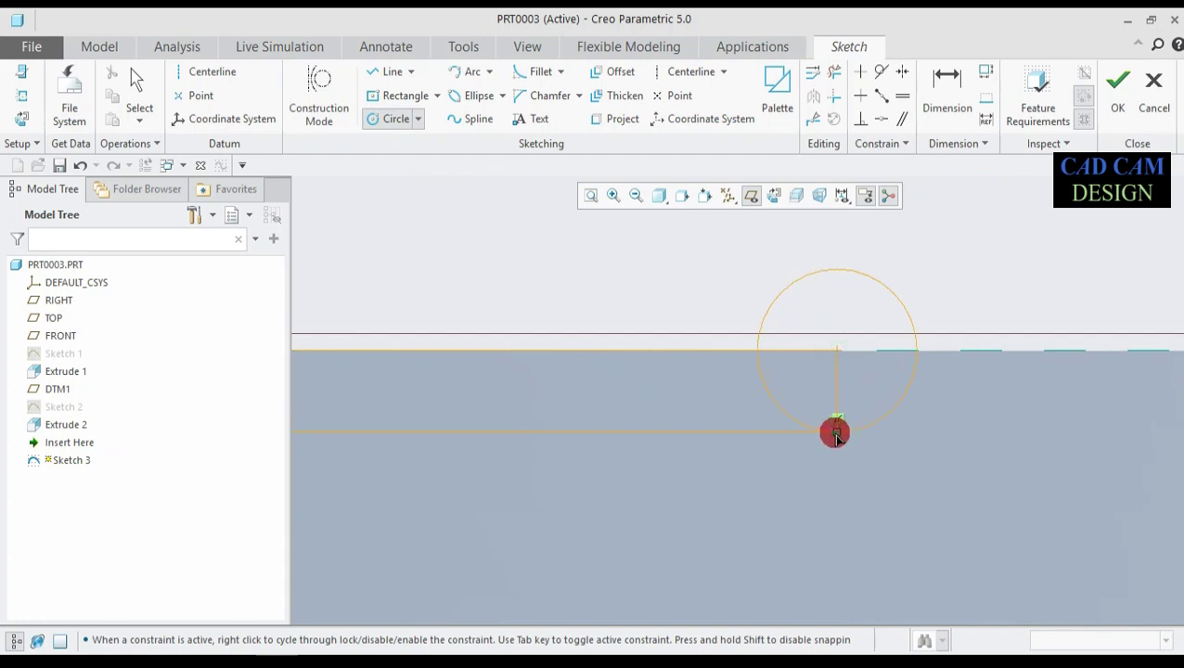
middle_click(684, 272)
scroll(681, 274, down, 2)
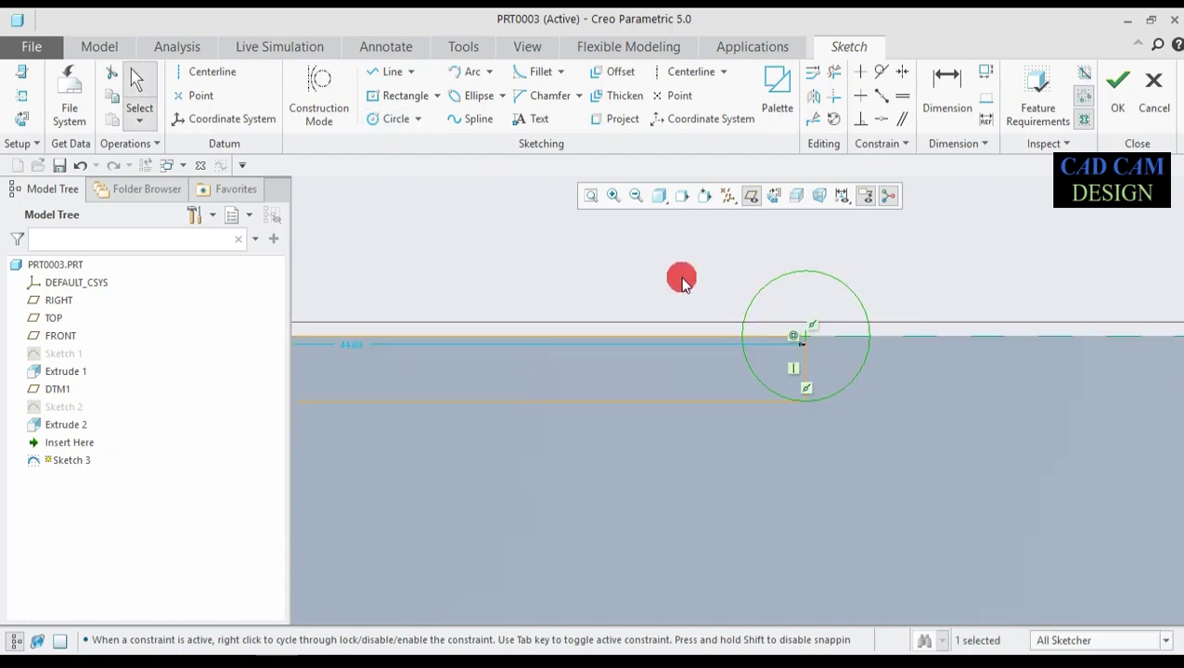
Trim the circle and right side into a rounded end, then redraw the strip's top line
click(837, 75)
mouse_move(819, 304)
mouse_down()
mouse_move(795, 284)
mouse_move(737, 295)
mouse_up()
scroll(774, 335, up, 3)
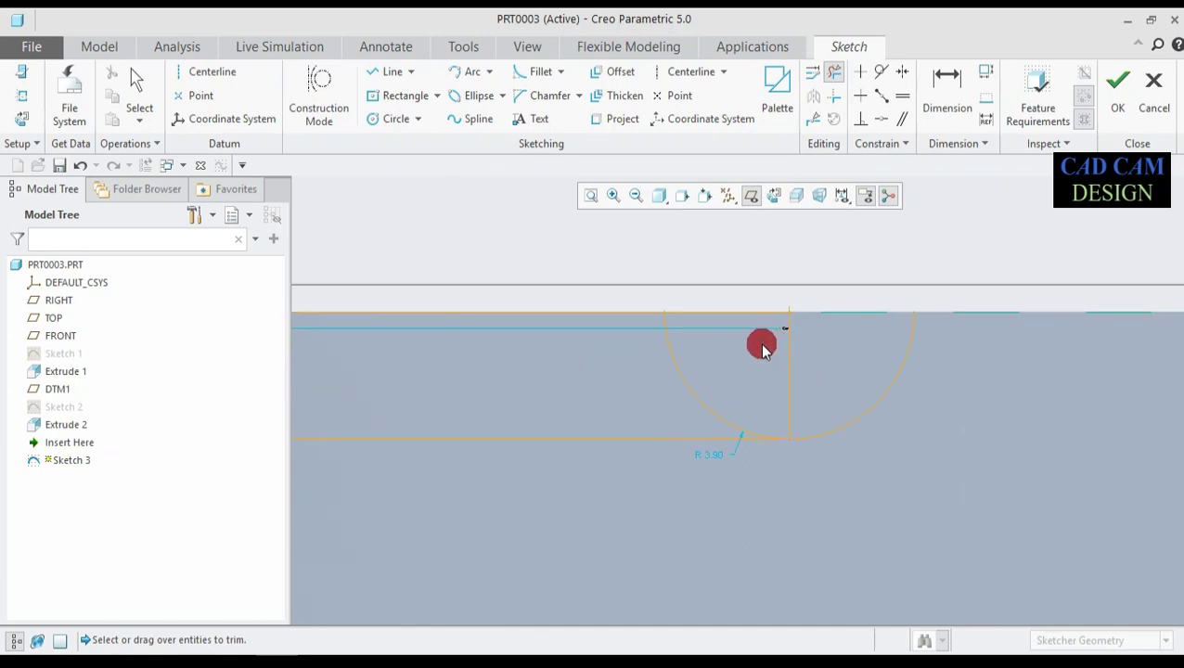
drag(774, 360, 821, 360)
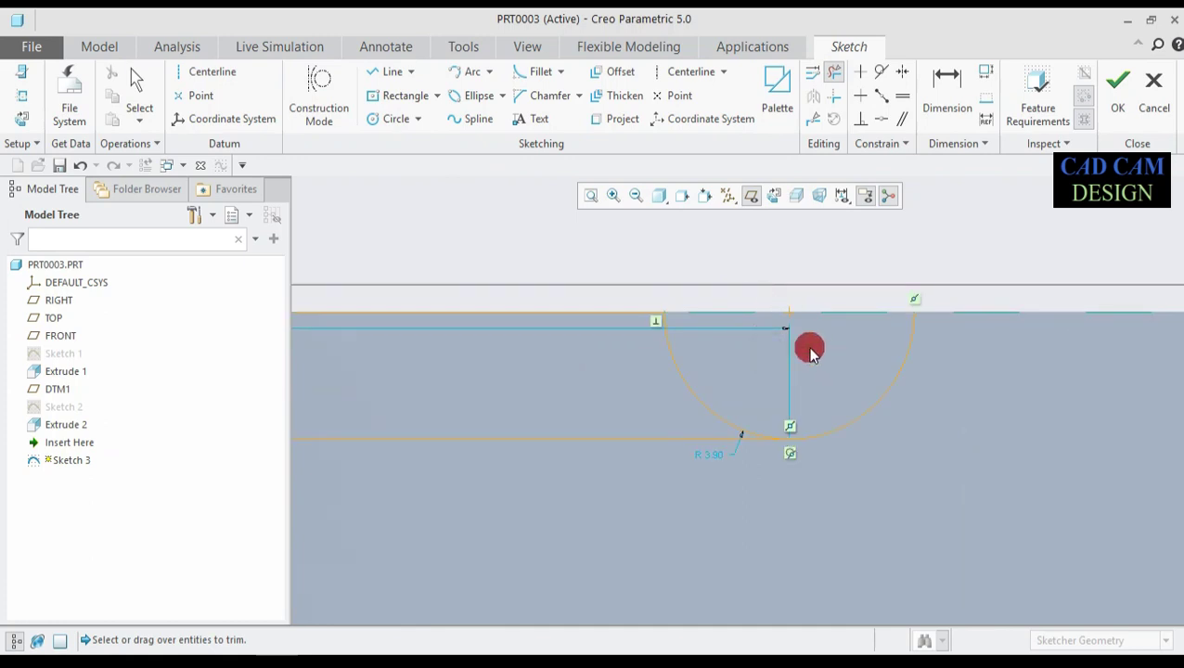
scroll(740, 354, down, 3)
click(732, 348)
scroll(732, 346, down, 2)
scroll(402, 357, up, 2)
click(386, 73)
click(468, 333)
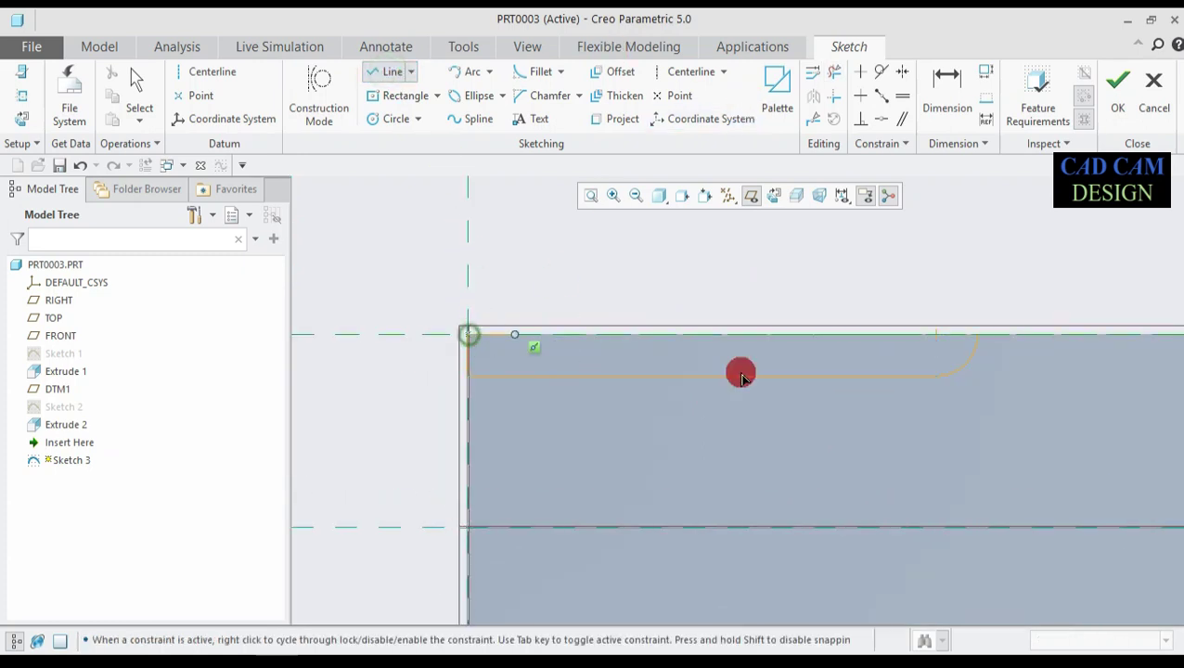
click(974, 335)
middle_click(975, 333)
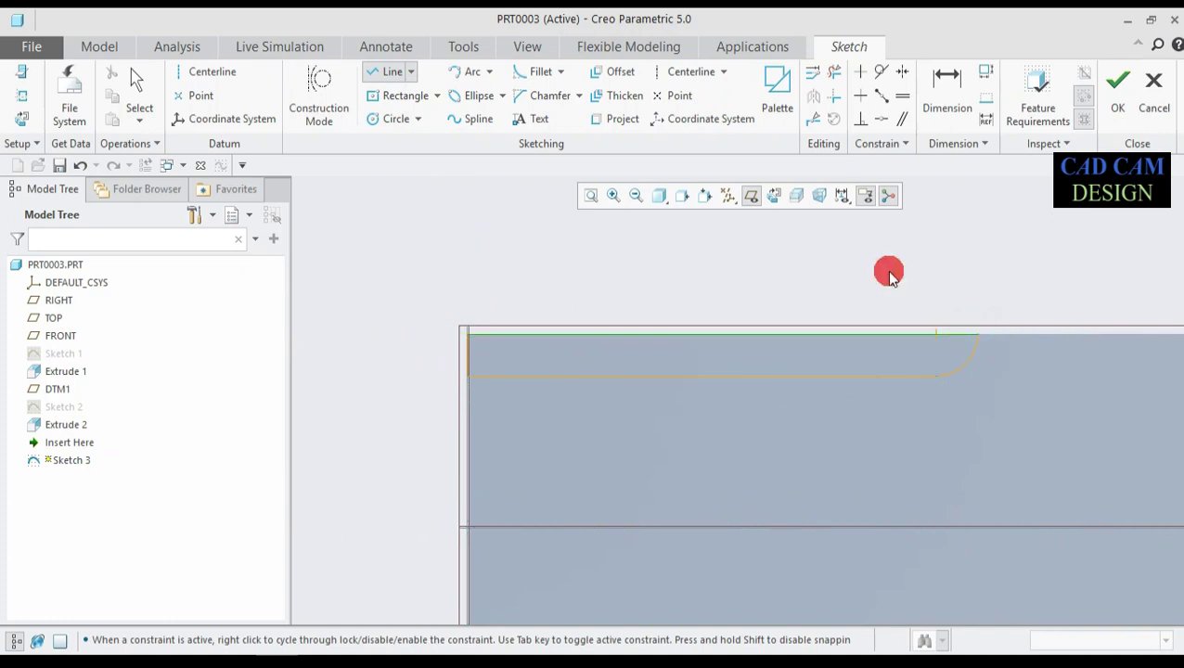
Finish Sketch 3, then redefine it with strip length 45 and end radius 5
click(1118, 91)
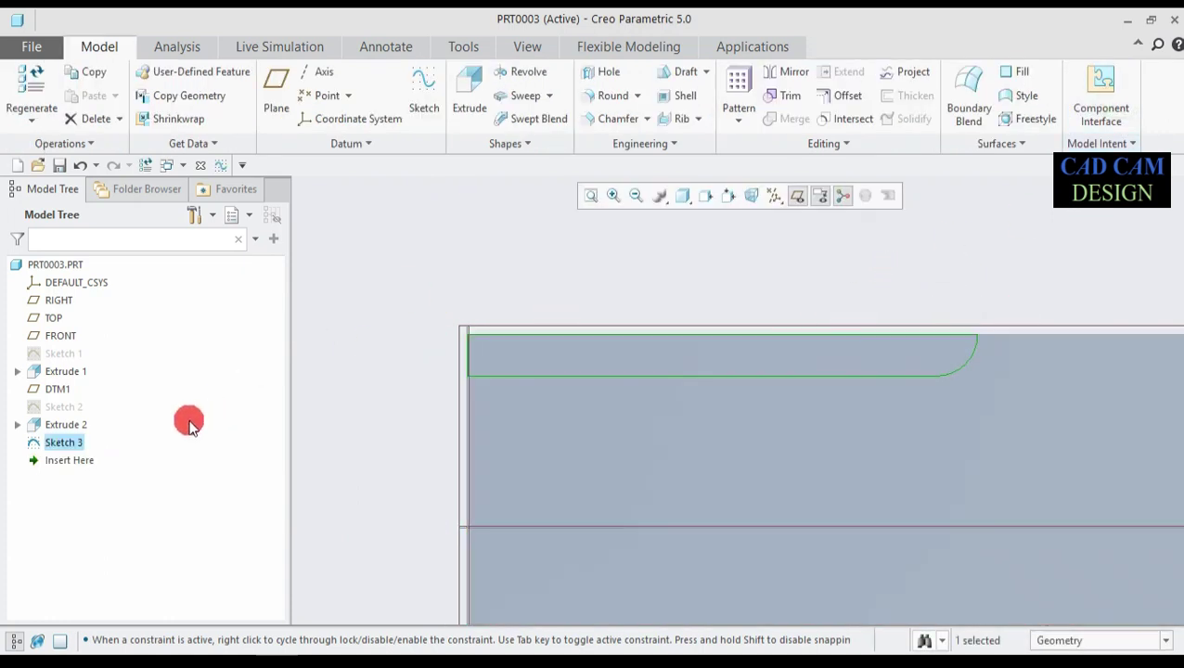
right_click(65, 446)
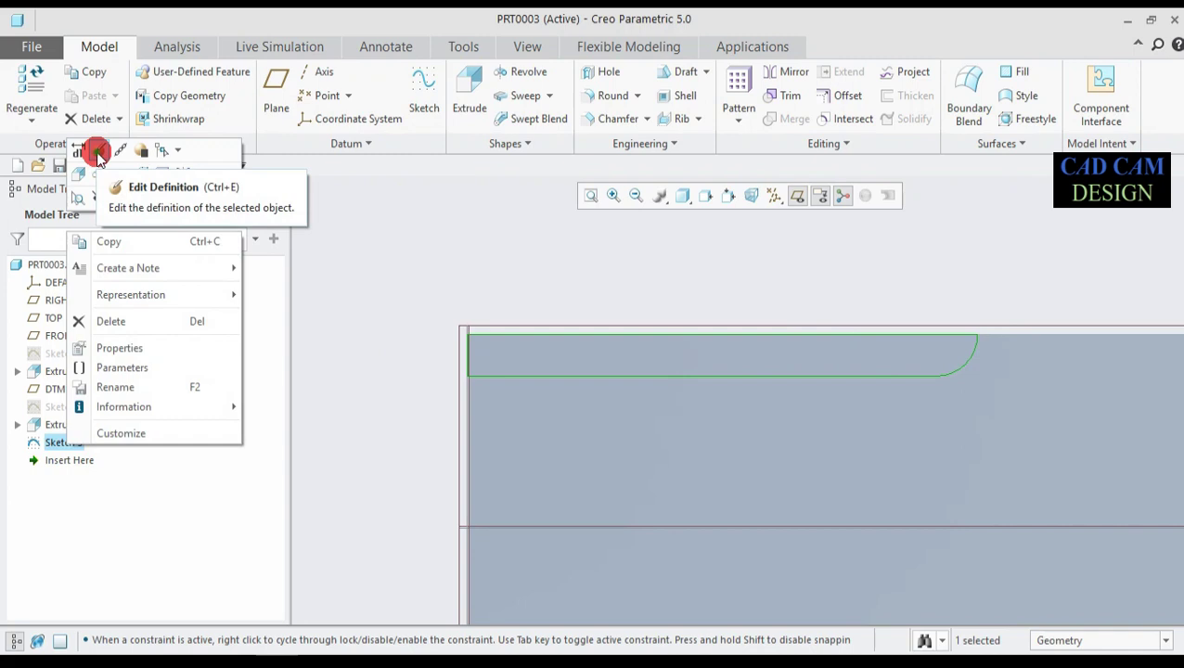
click(100, 154)
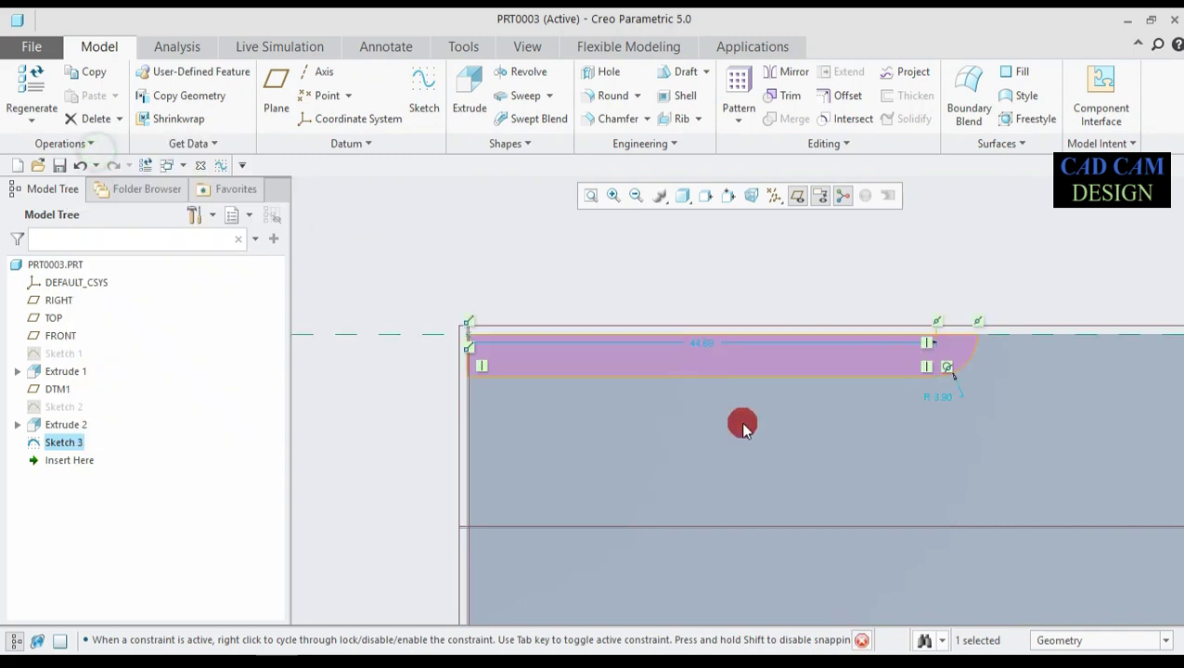
double_click(655, 336)
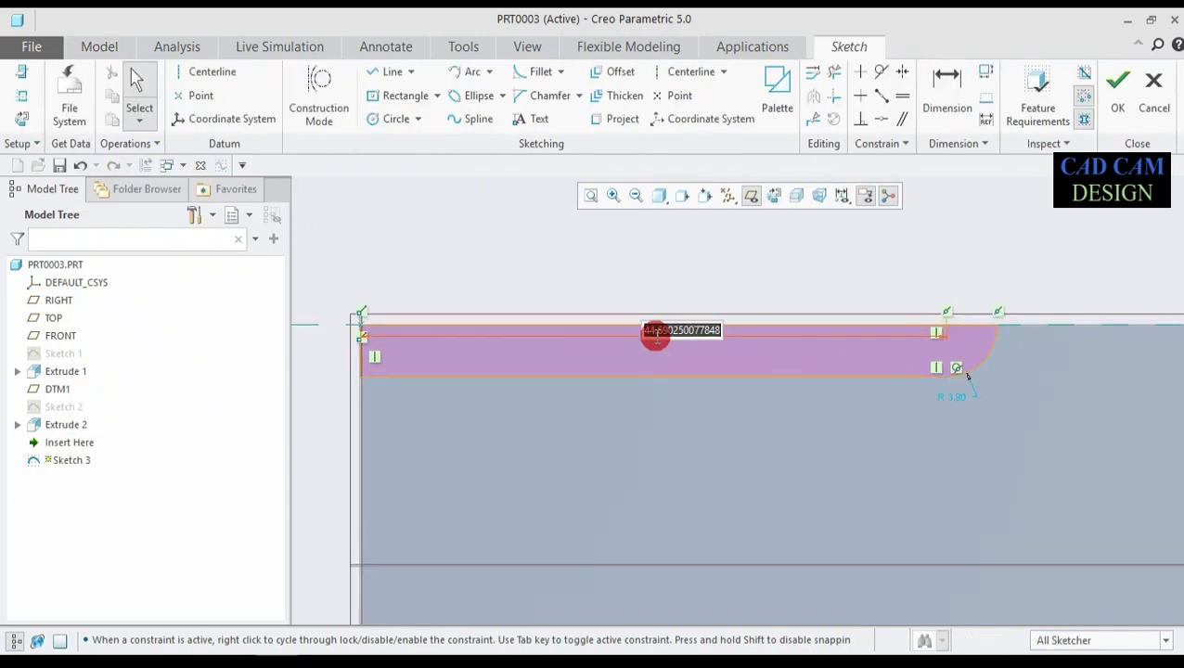
text(45)
key(Return)
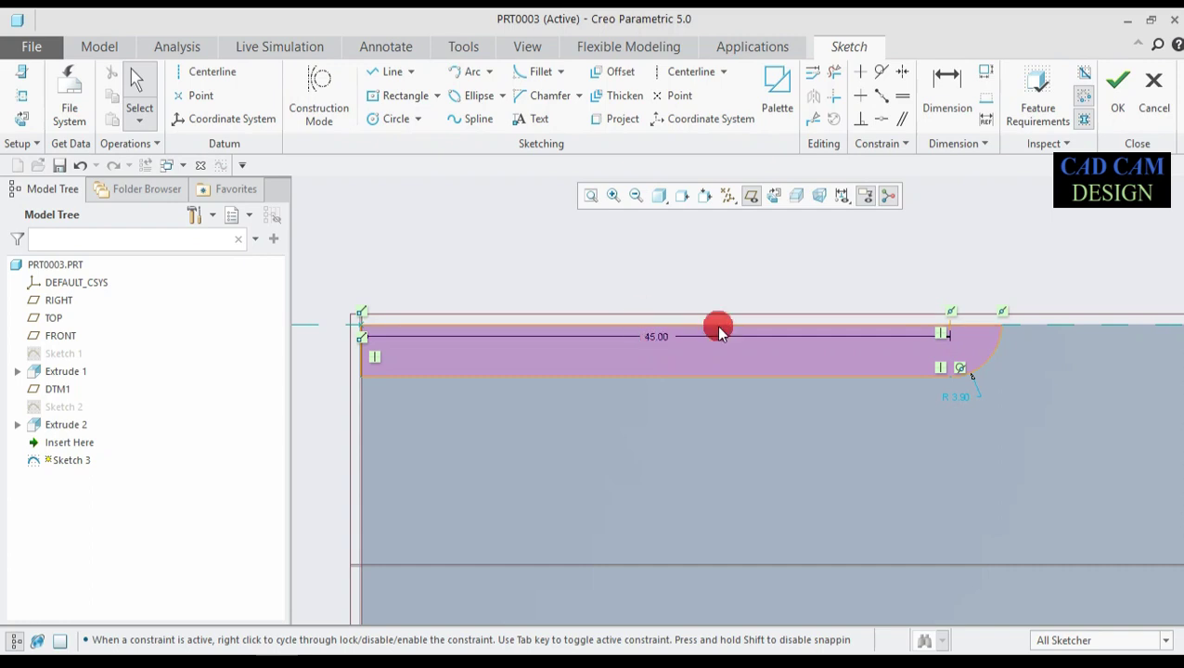
double_click(961, 401)
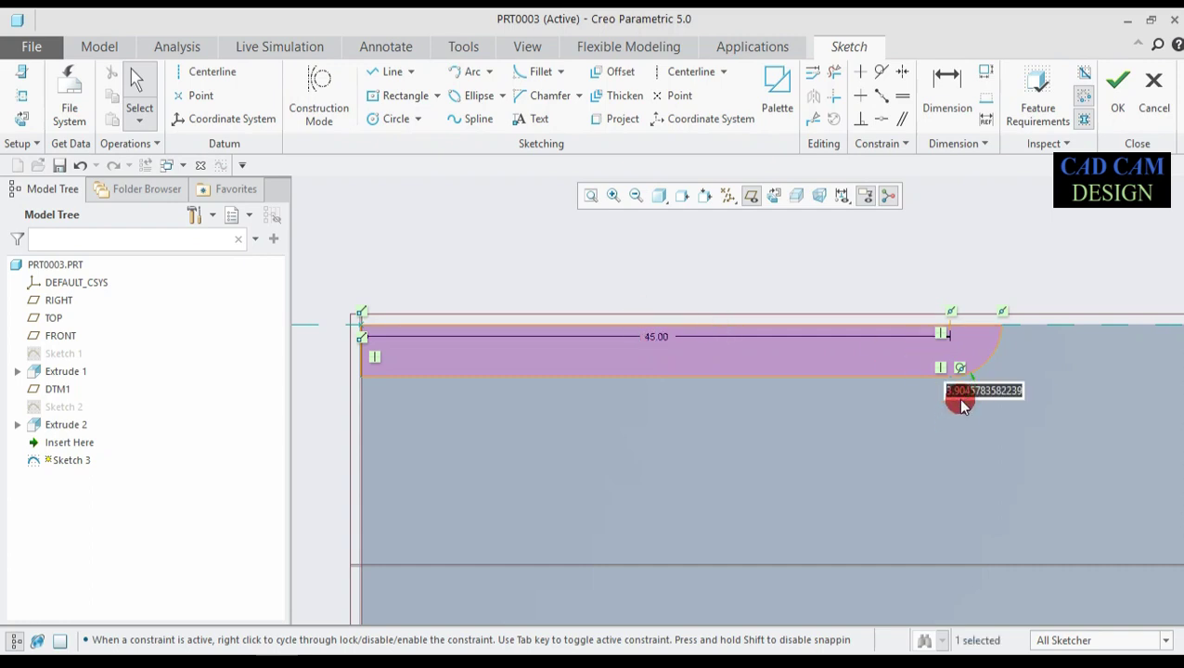
text(5)
key(Return)
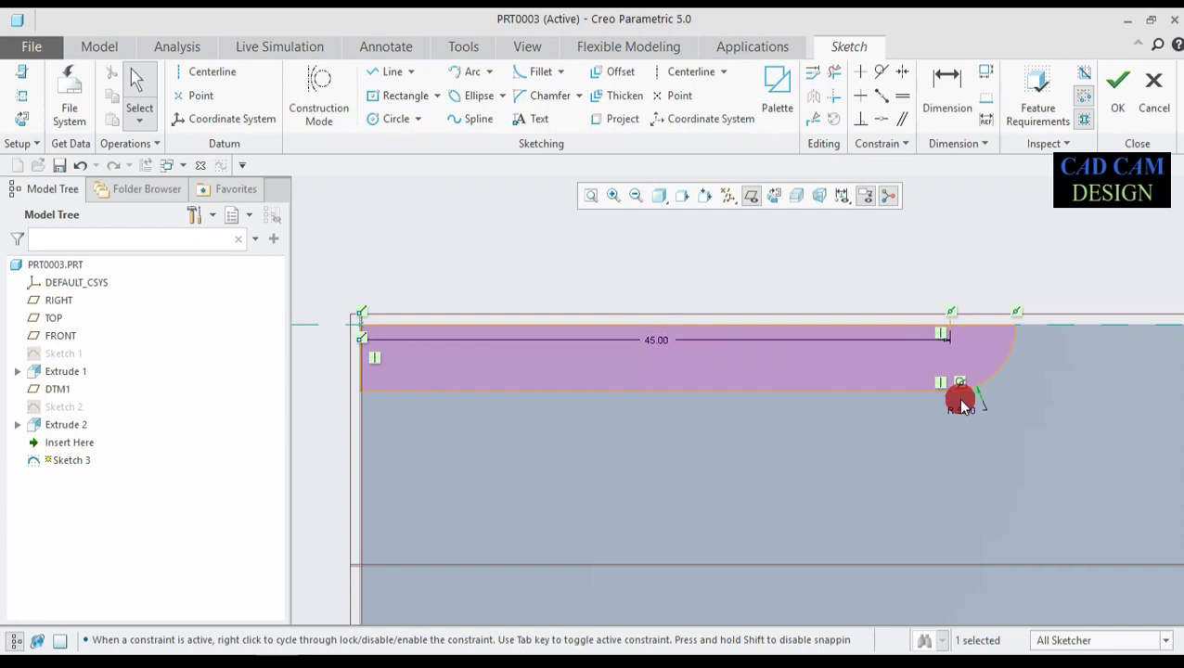
click(1118, 83)
mouse_move(1002, 306)
middle_down()
mouse_move(835, 423)
mouse_move(894, 441)
mouse_move(986, 429)
middle_up()
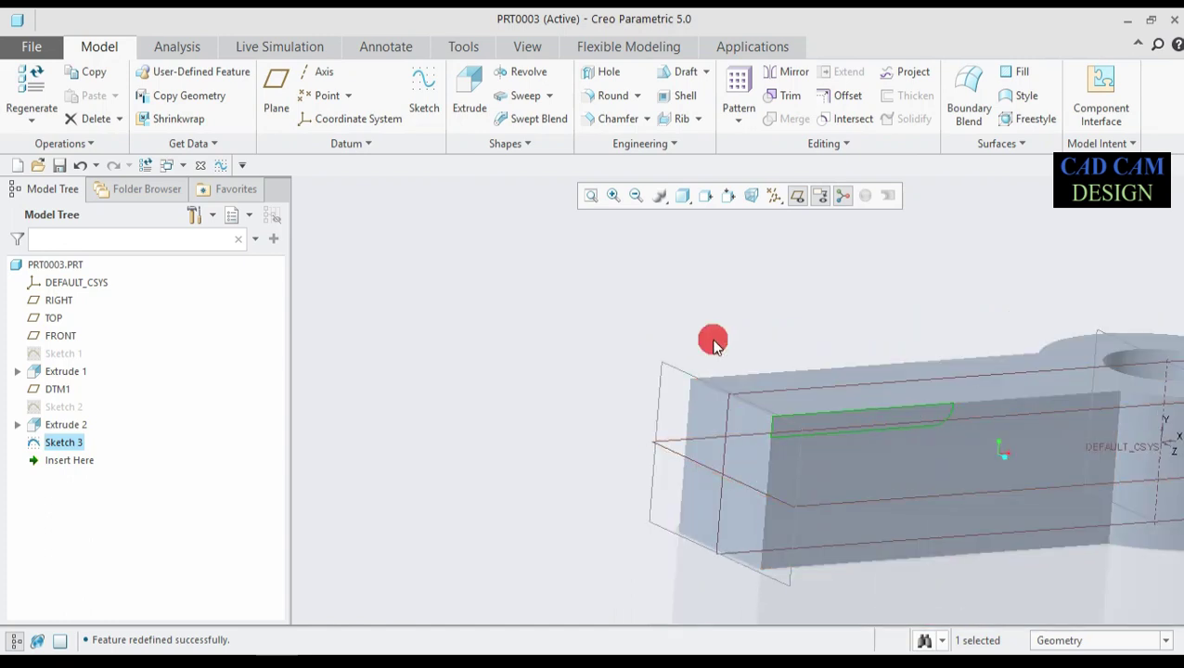
Start a revolve of Sketch 3 about its top edge, set to remove material
click(526, 73)
scroll(909, 447, down, 3)
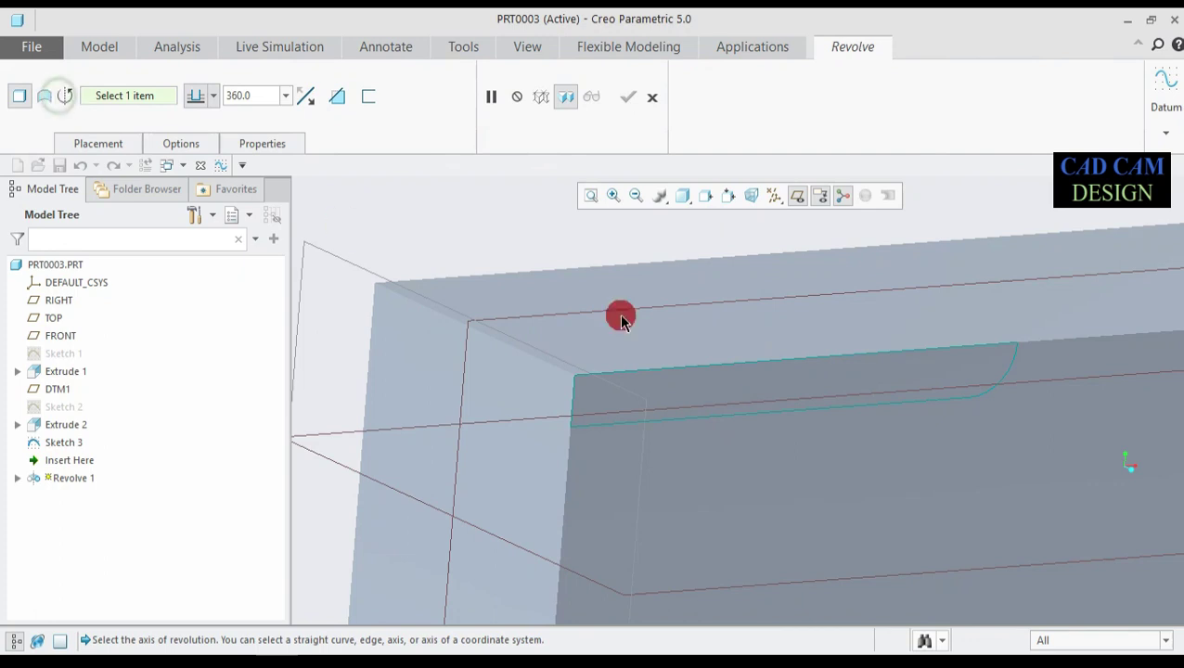
click(753, 367)
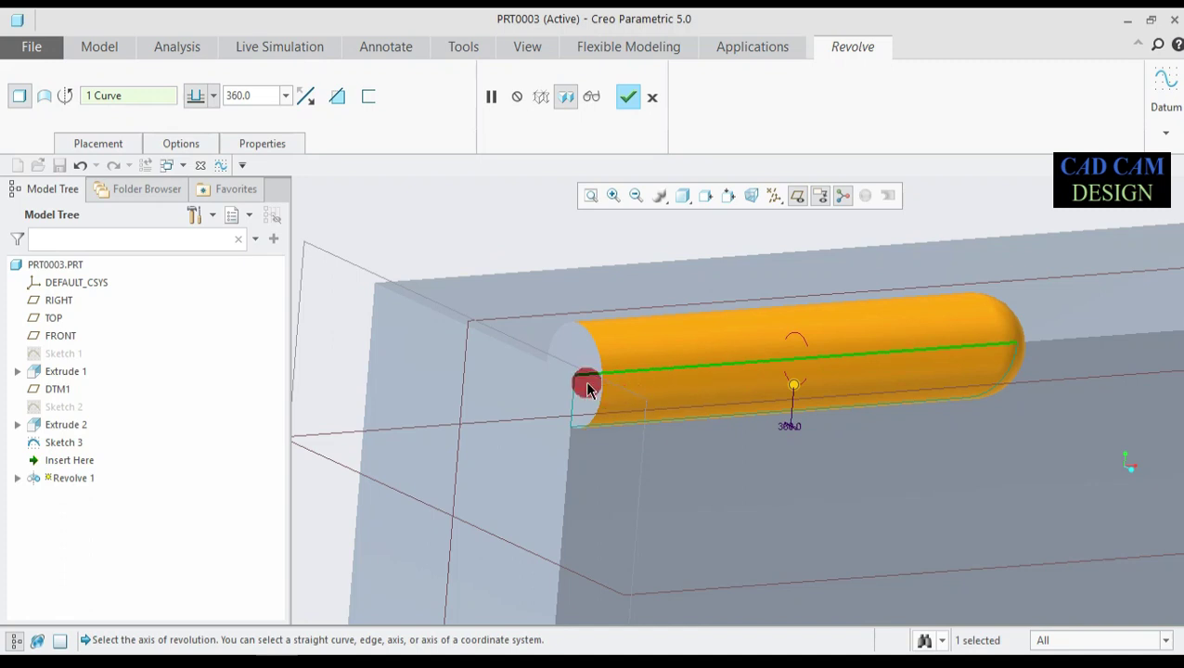
click(336, 97)
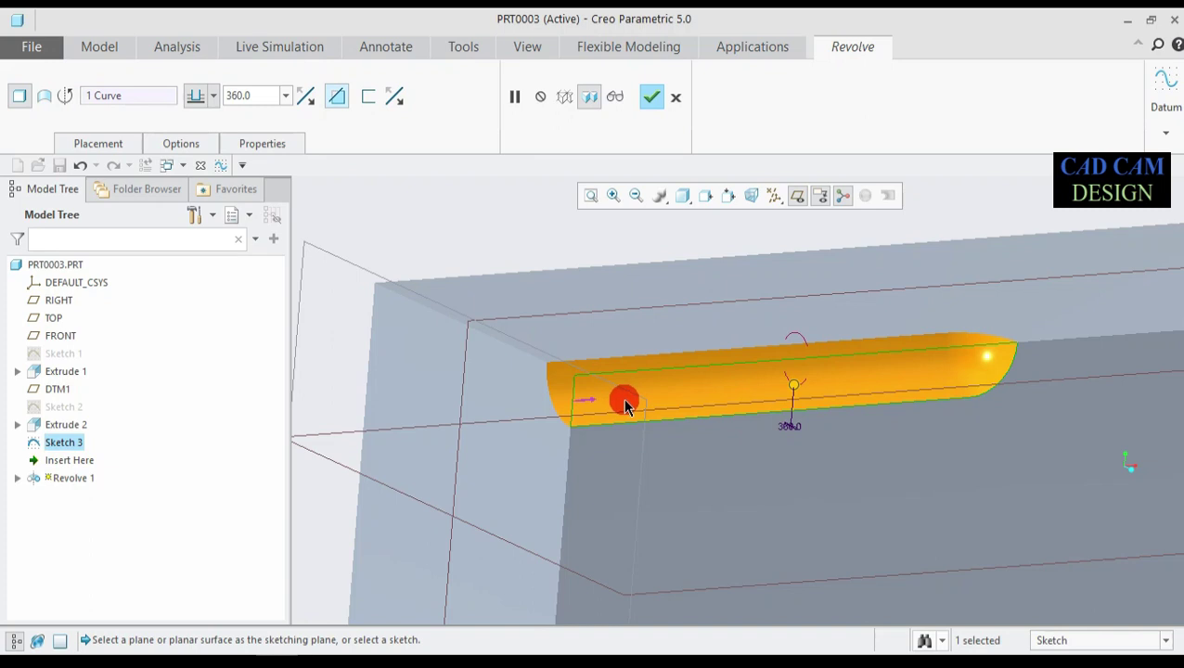
click(998, 663)
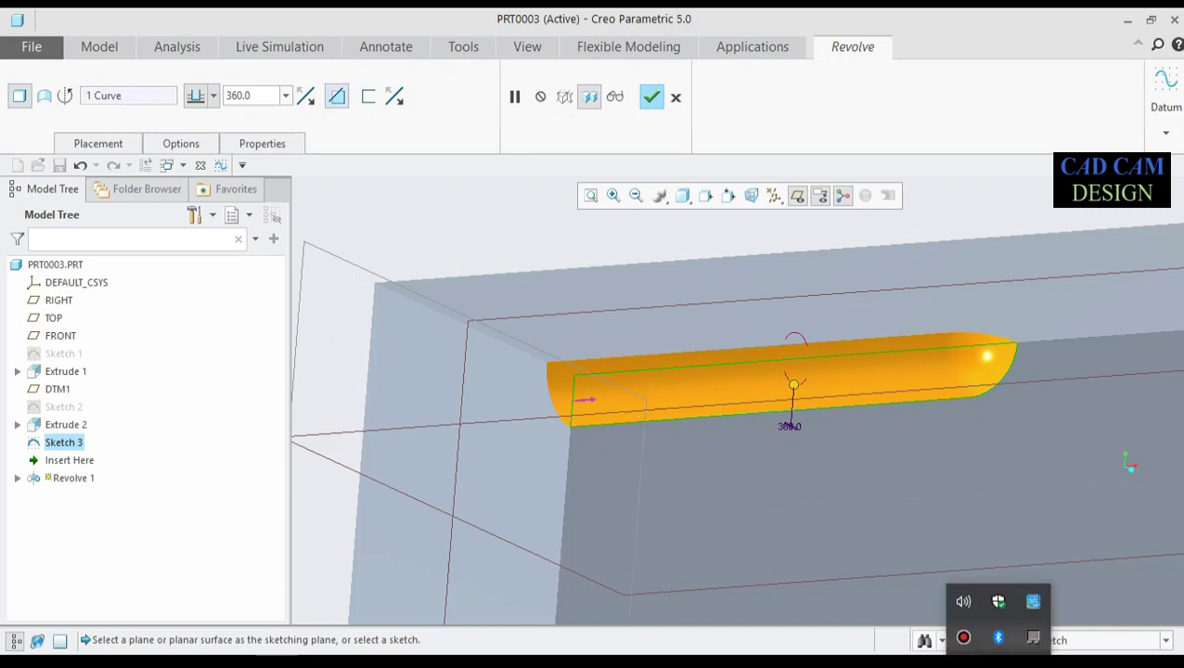
click(792, 375)
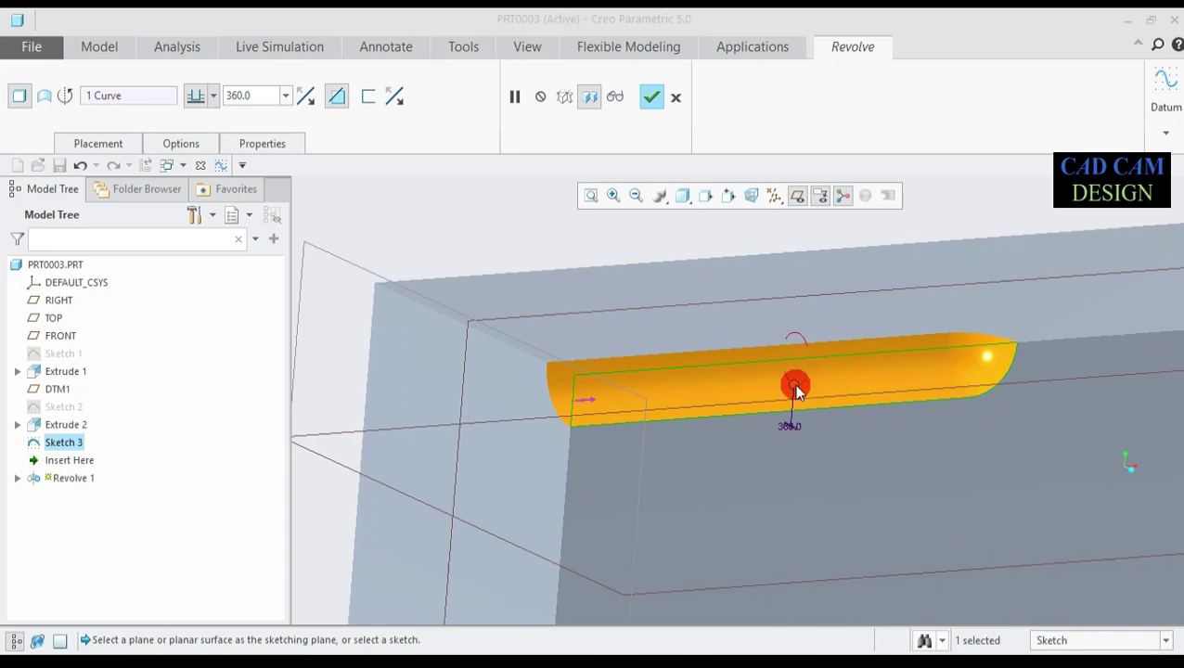
Inspect the groove preview from several angles and complete the 360° revolved cut
scroll(695, 405, down, 3)
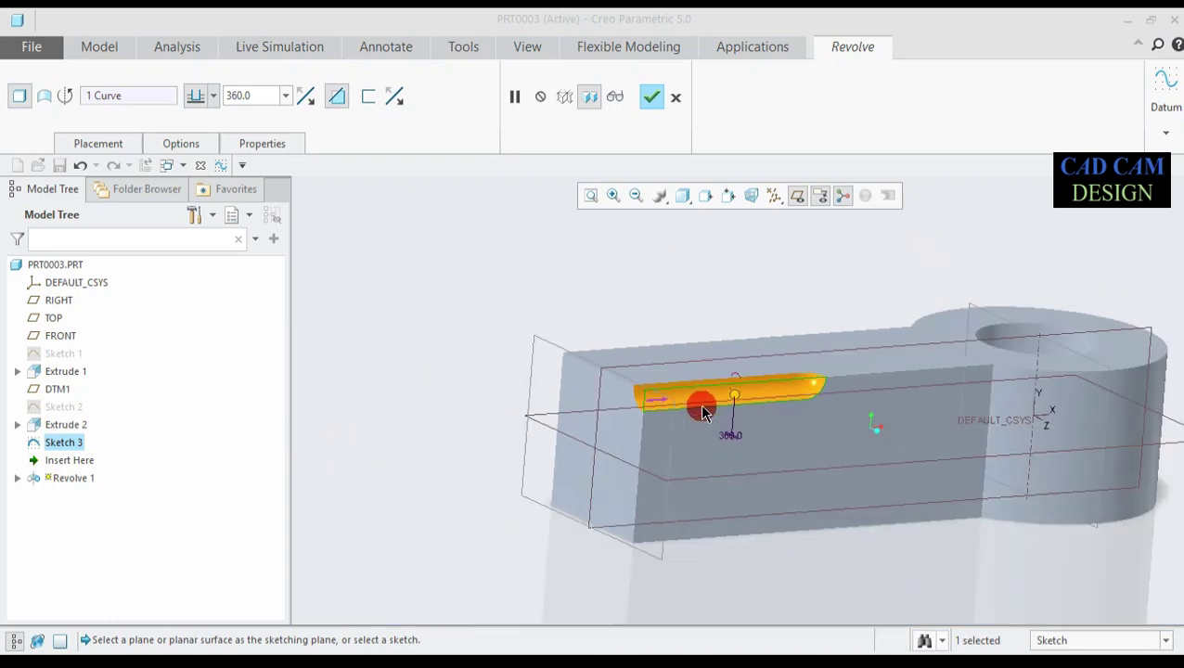
middle_drag(707, 399, 708, 436)
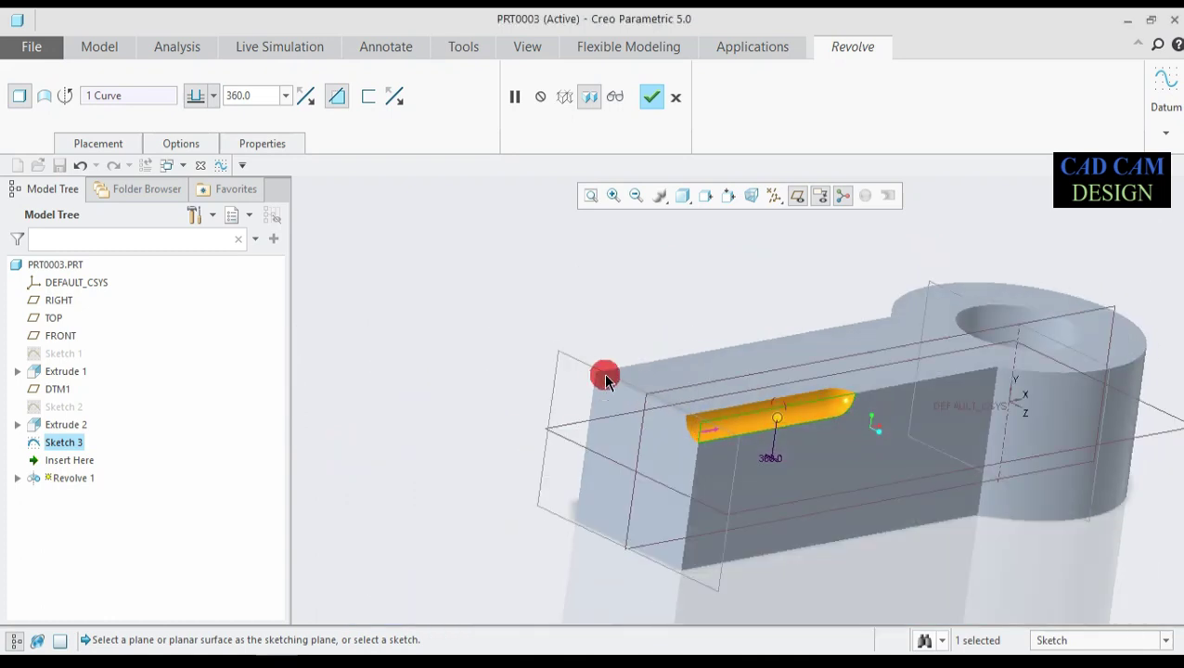
middle_drag(686, 573, 754, 602)
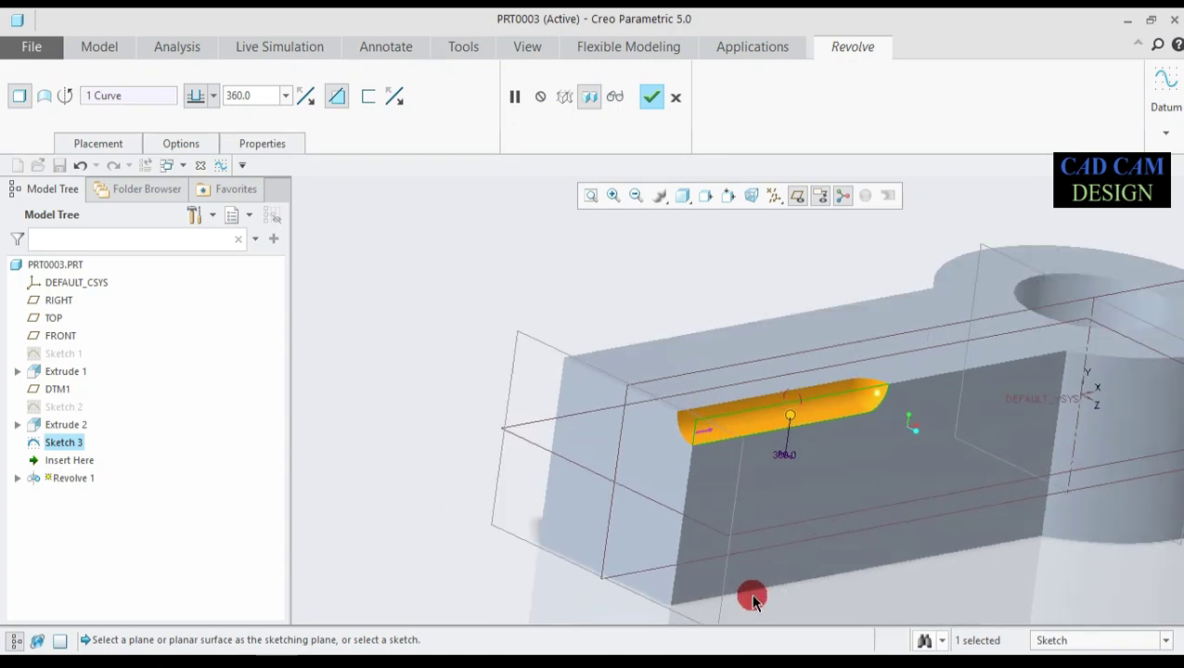
scroll(861, 495, down, 2)
middle_drag(861, 495, 871, 494)
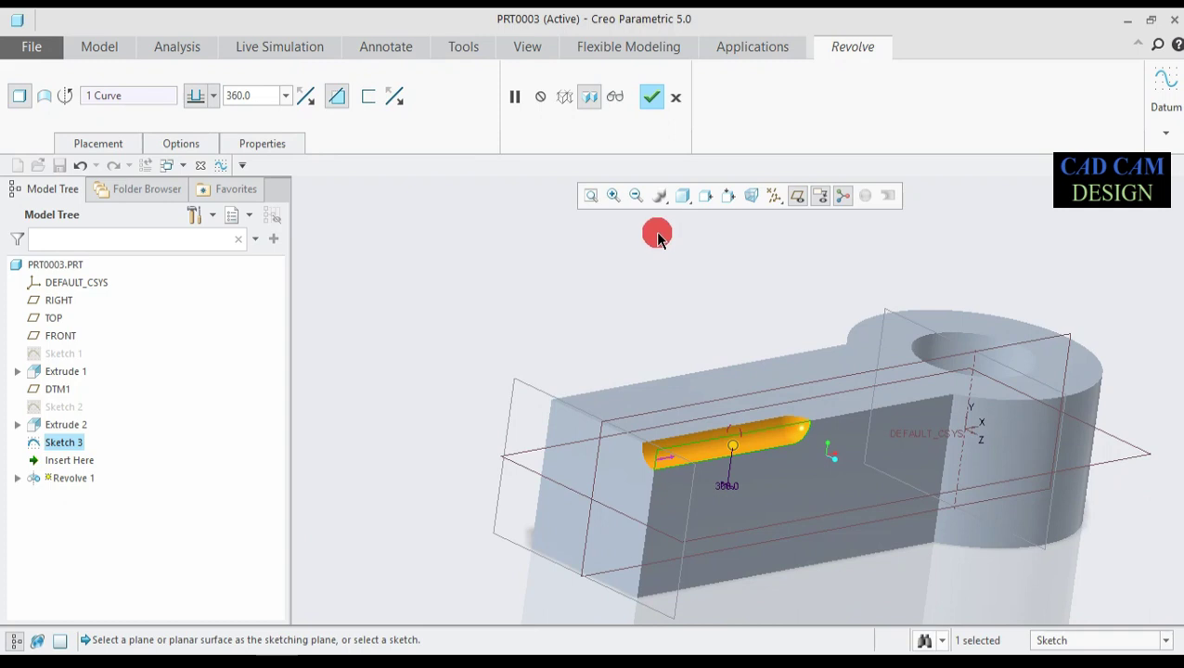
click(621, 98)
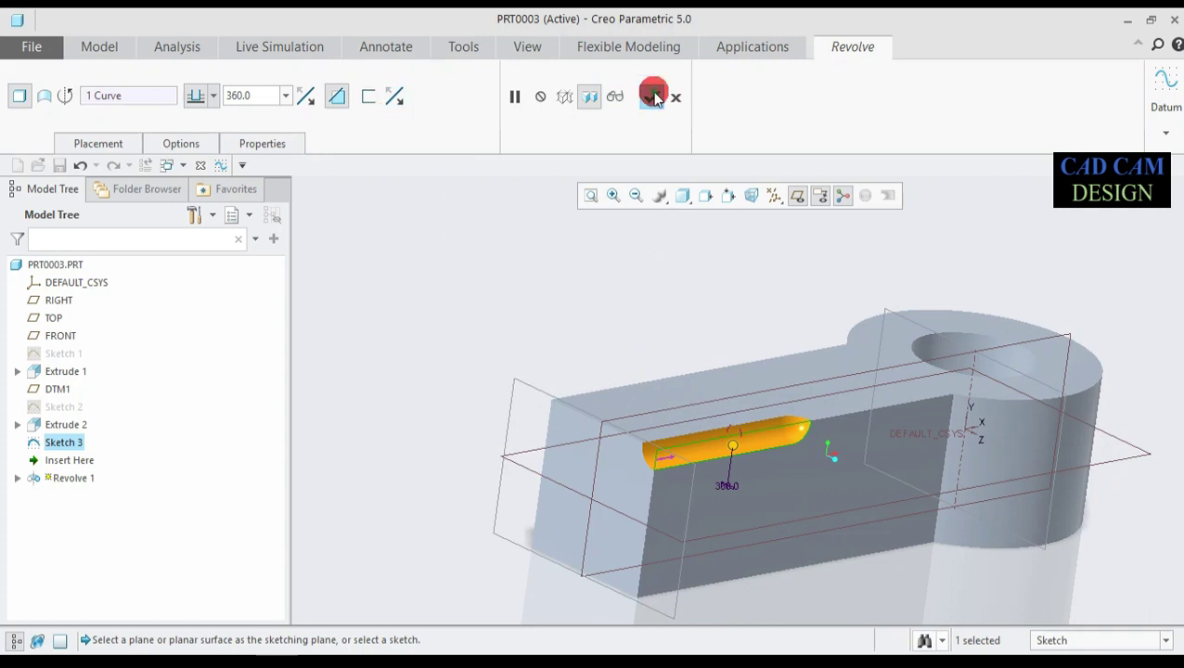
scroll(667, 405, up, 2)
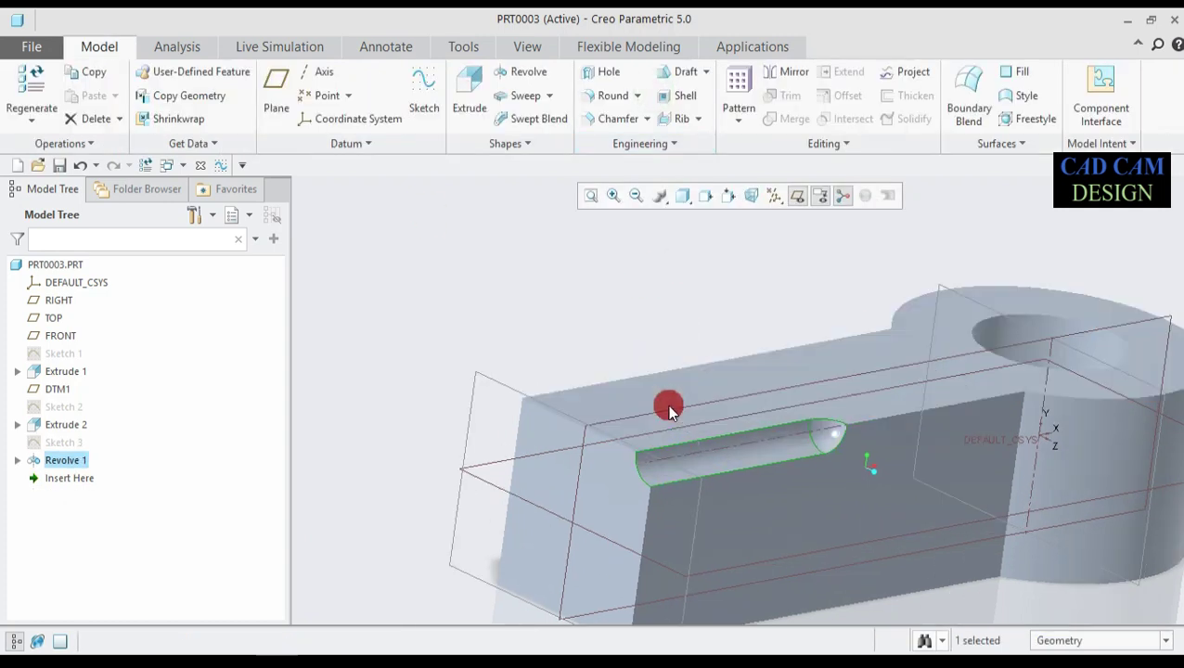
Create an Axis pattern of the groove about the central axis, with 4 members spanning 360°
click(737, 120)
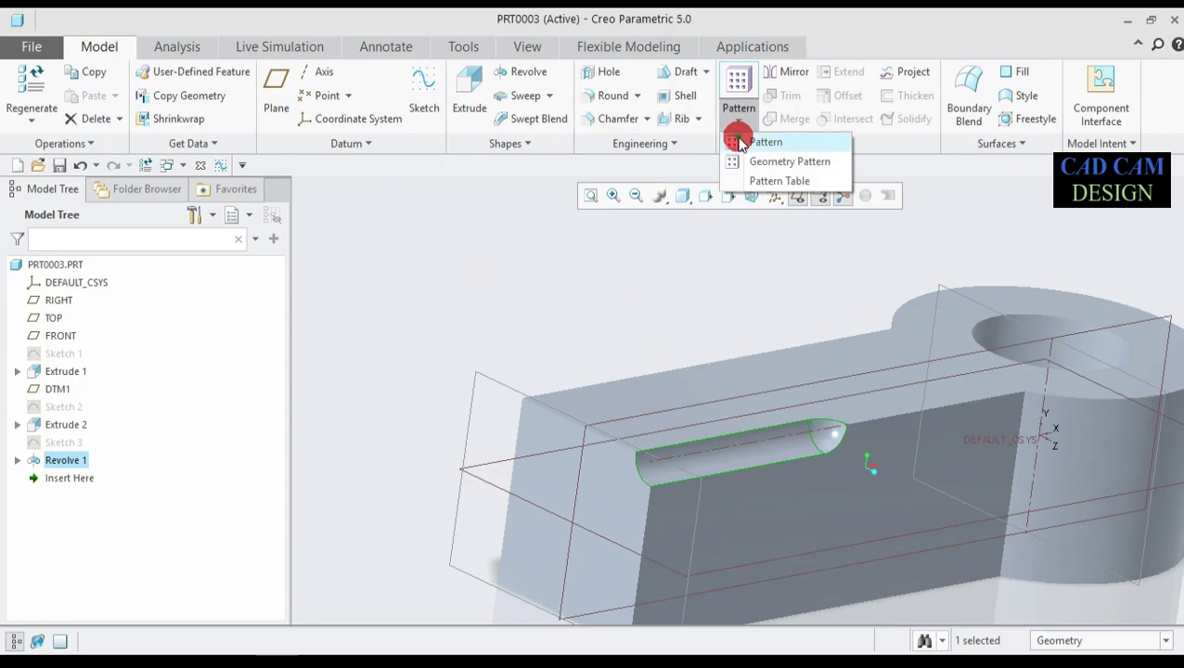
click(740, 141)
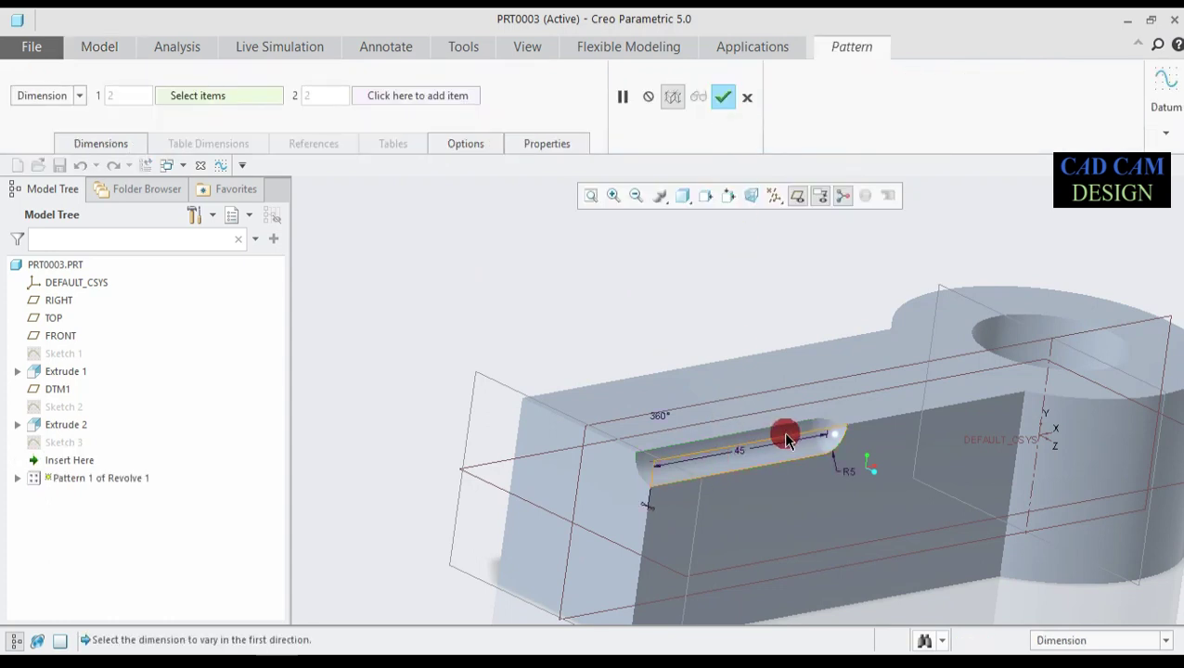
click(74, 95)
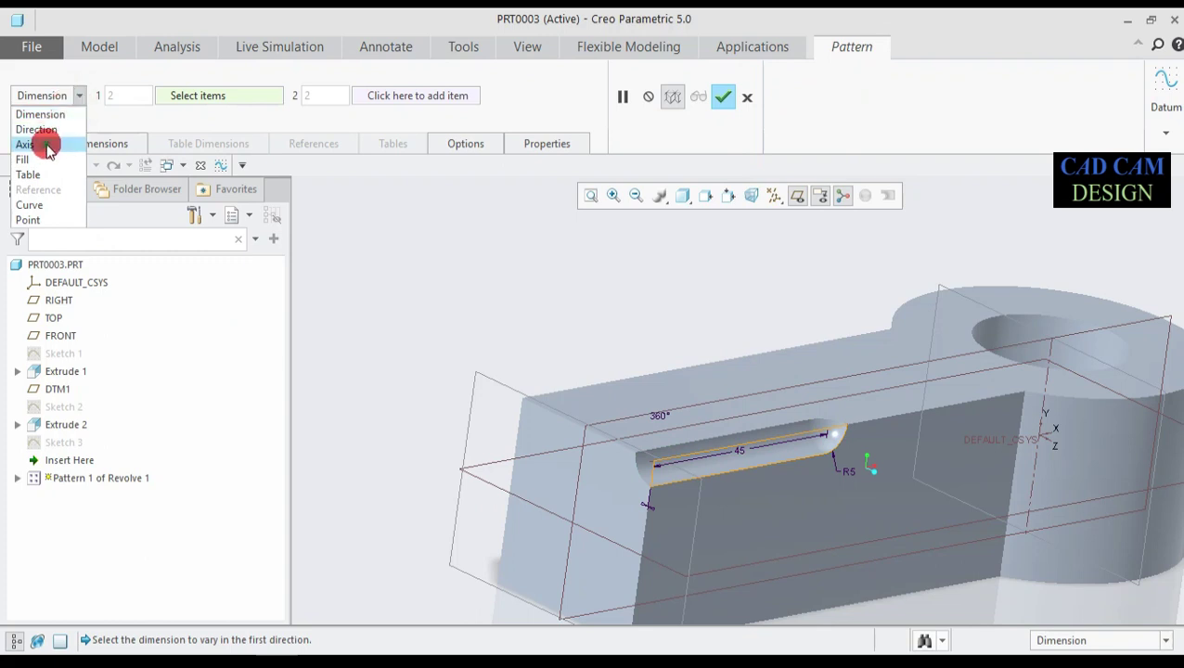
click(46, 146)
scroll(404, 408, up, 3)
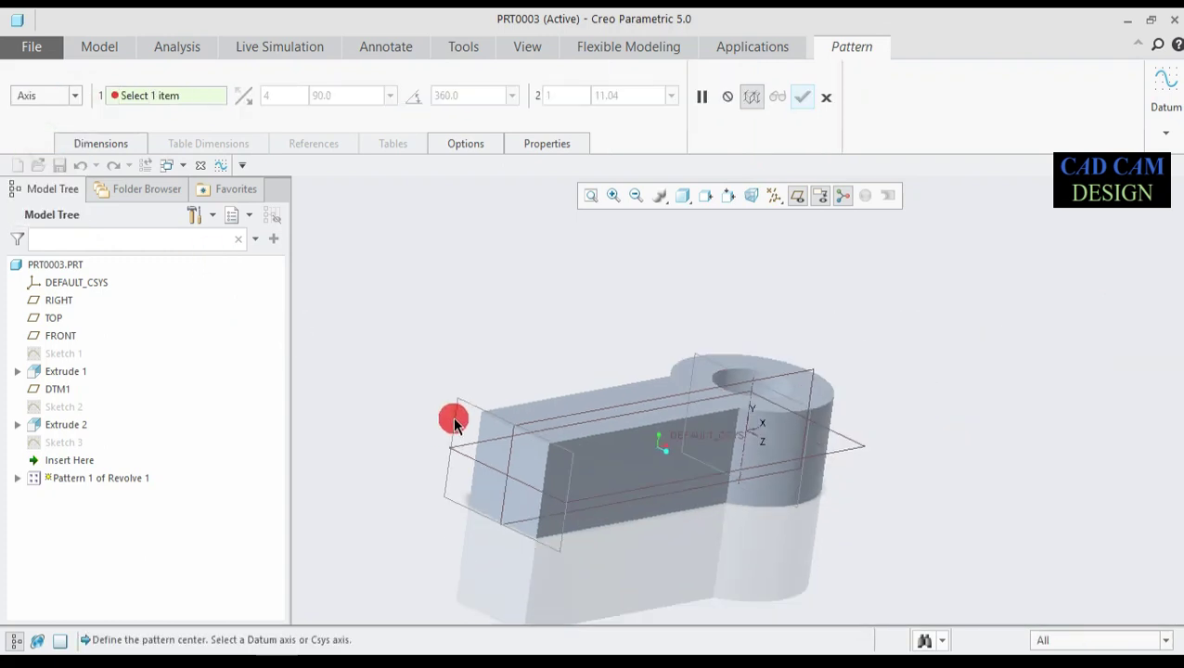
scroll(687, 443, down, 4)
click(823, 421)
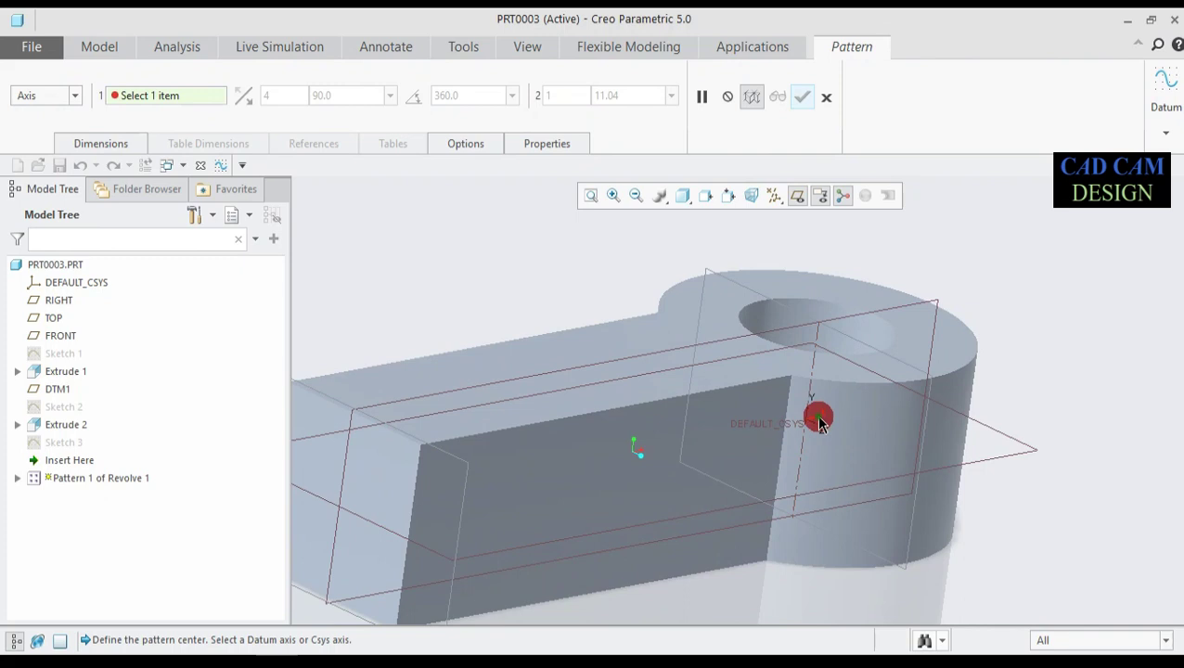
scroll(653, 442, up, 3)
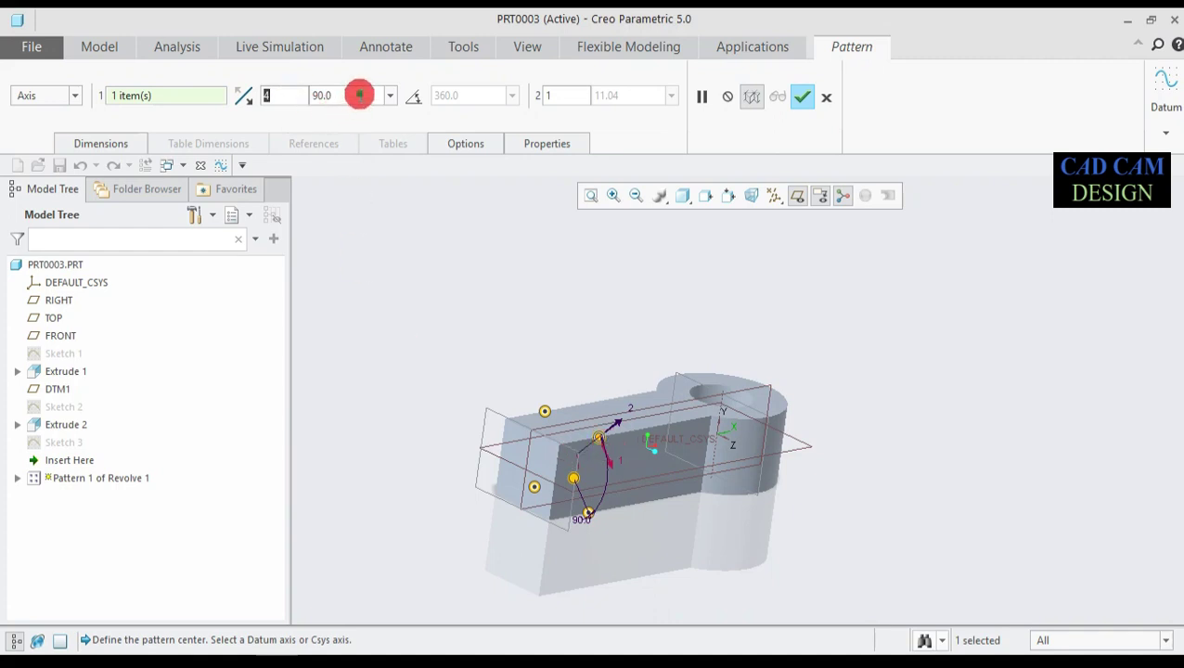
click(413, 95)
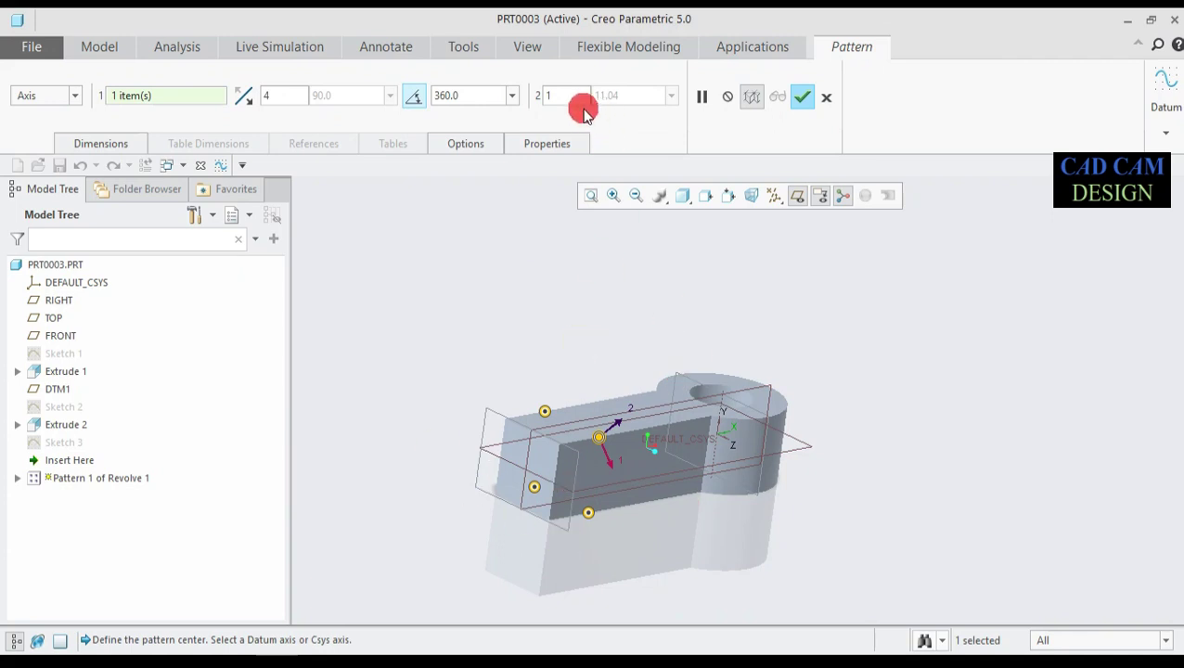
click(806, 98)
middle_drag(519, 482, 714, 471)
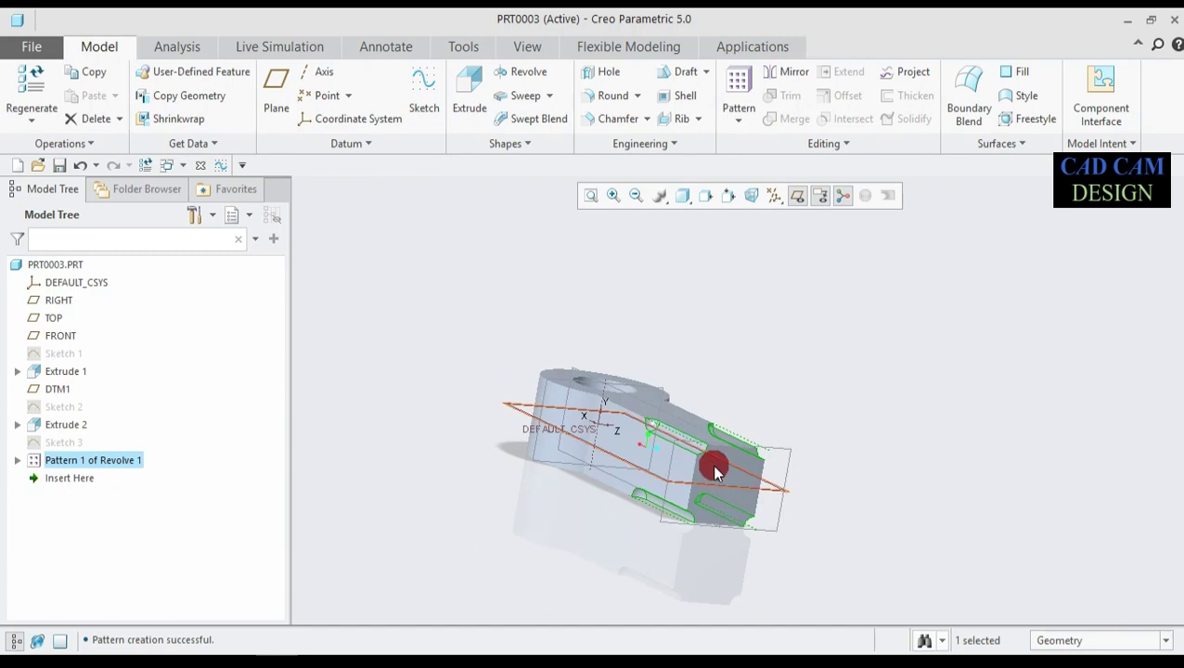
Sketch a 30 mm diameter circle centred on the bar's end face
click(709, 467)
click(807, 384)
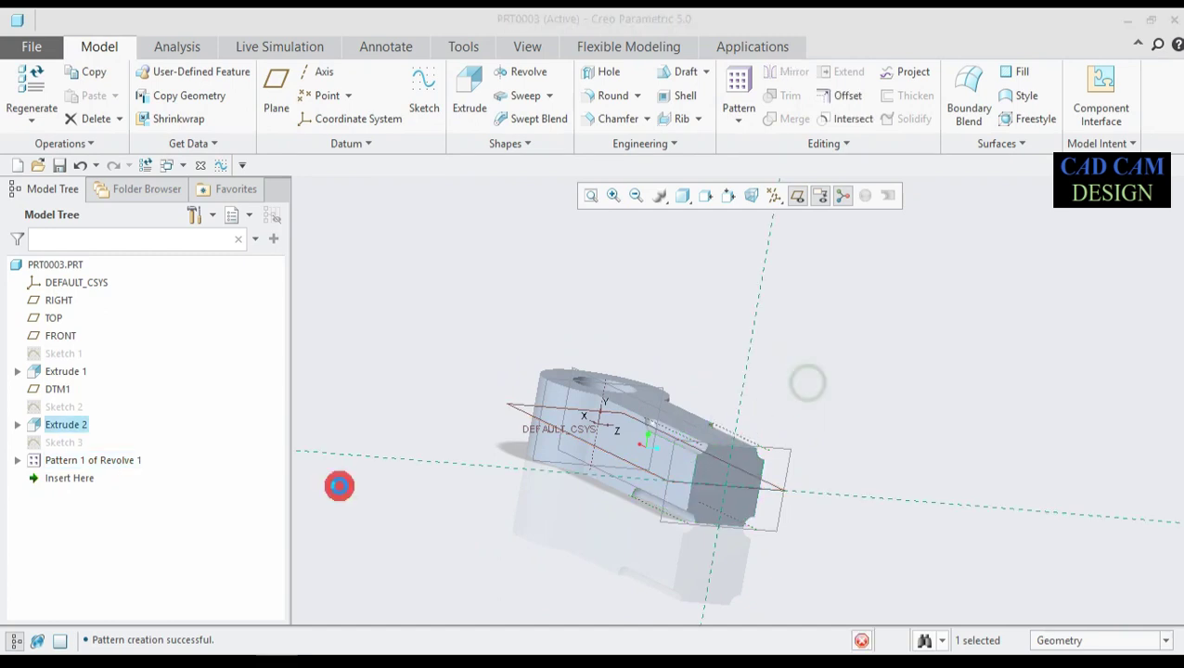
click(772, 192)
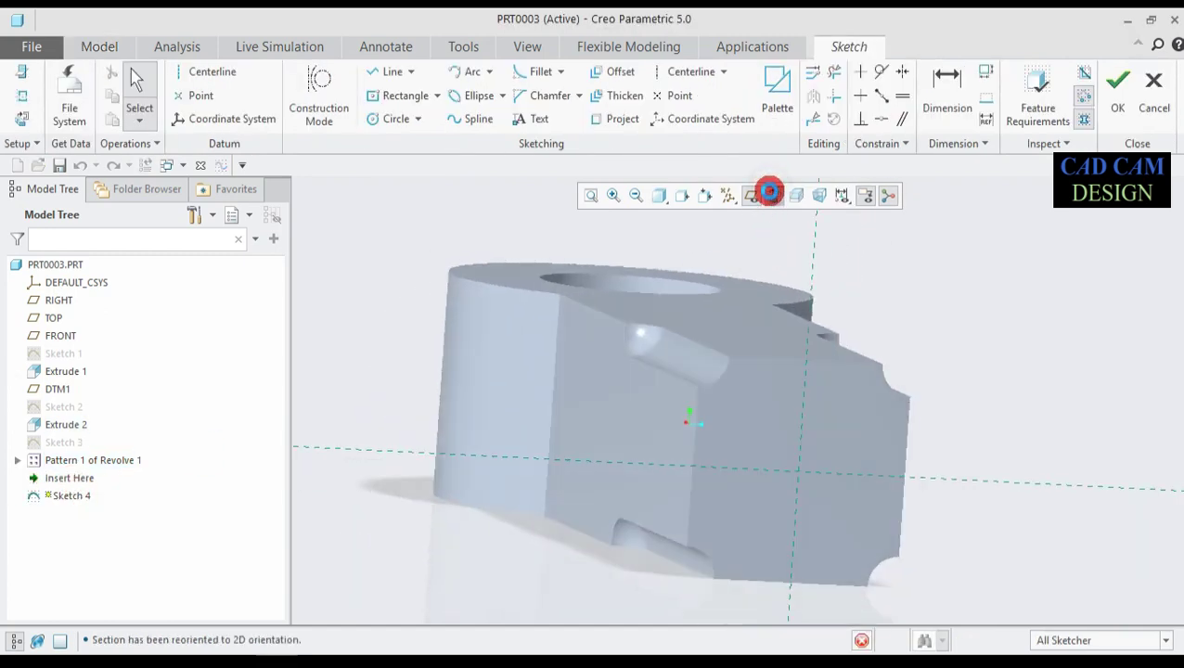
click(387, 118)
click(740, 401)
click(803, 374)
middle_click(795, 378)
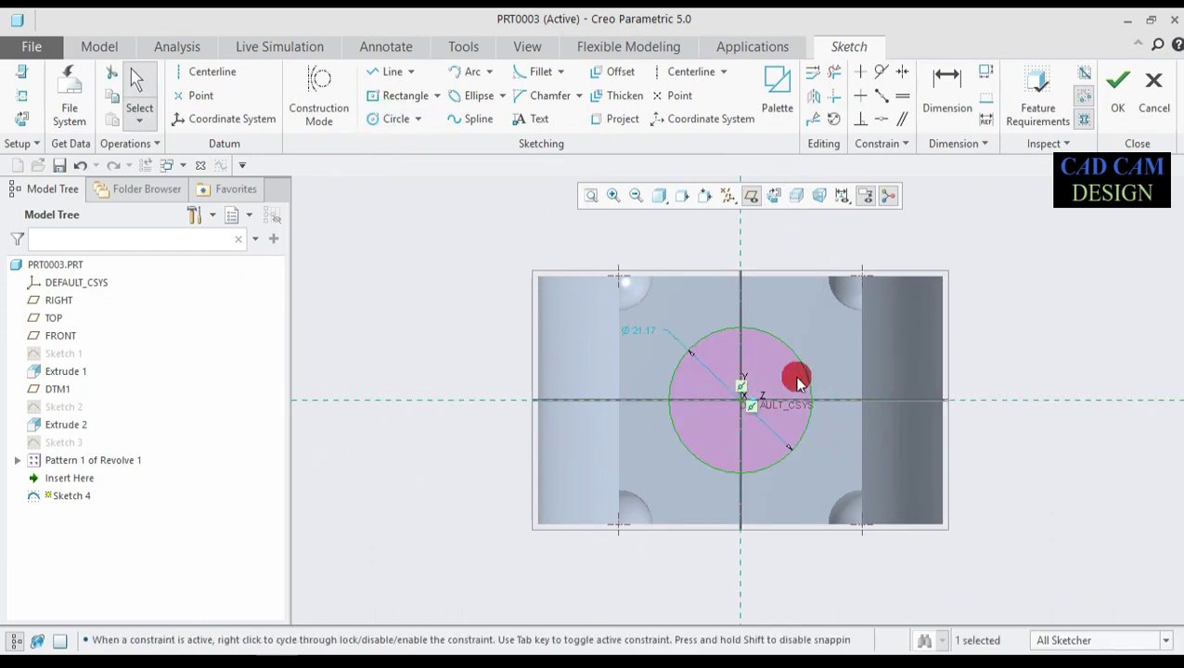
double_click(647, 335)
key(Return)
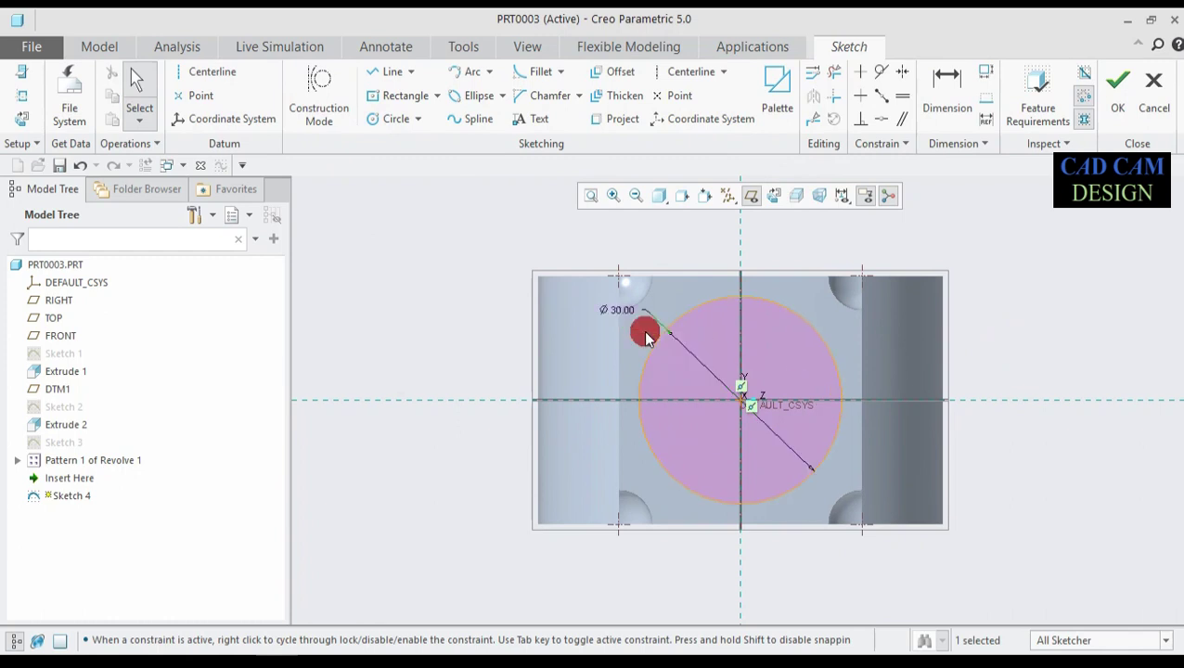
click(1119, 91)
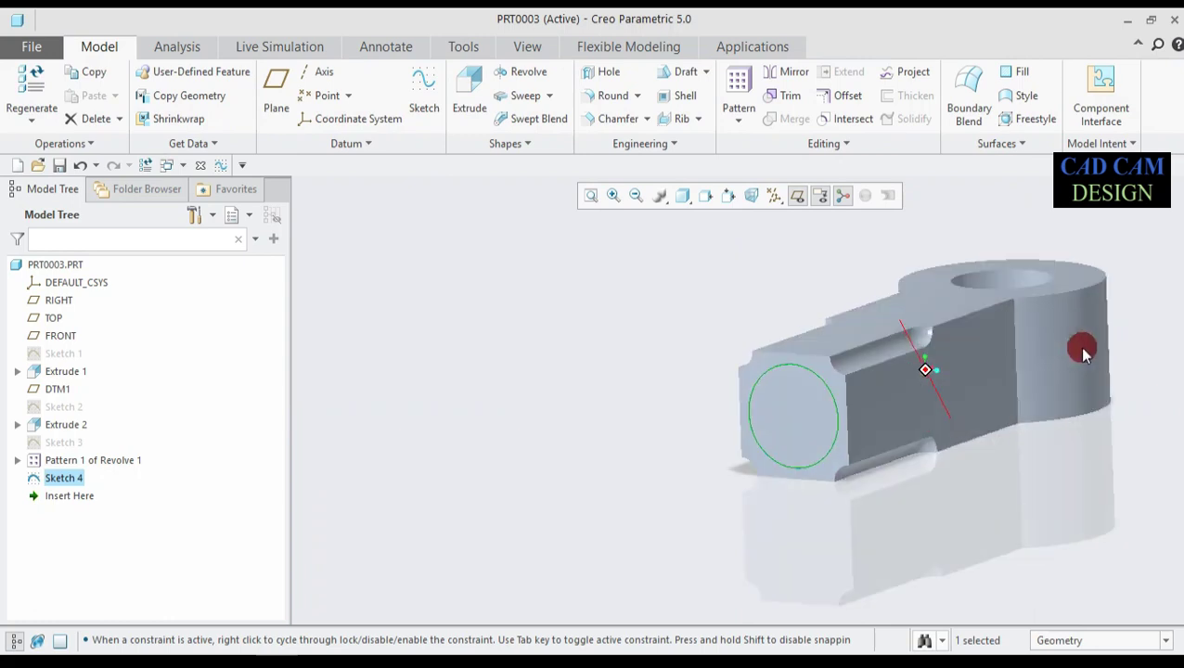
Extrude the circle 30 mm to form the cylindrical rod end
click(471, 92)
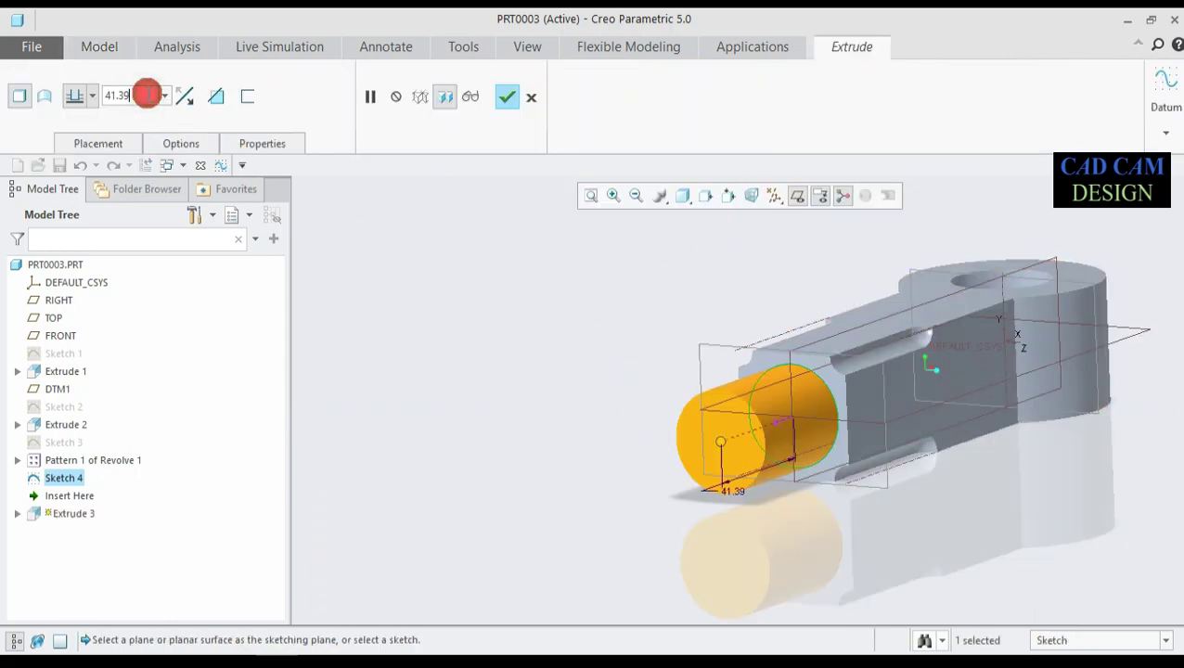
double_click(147, 95)
text(4)
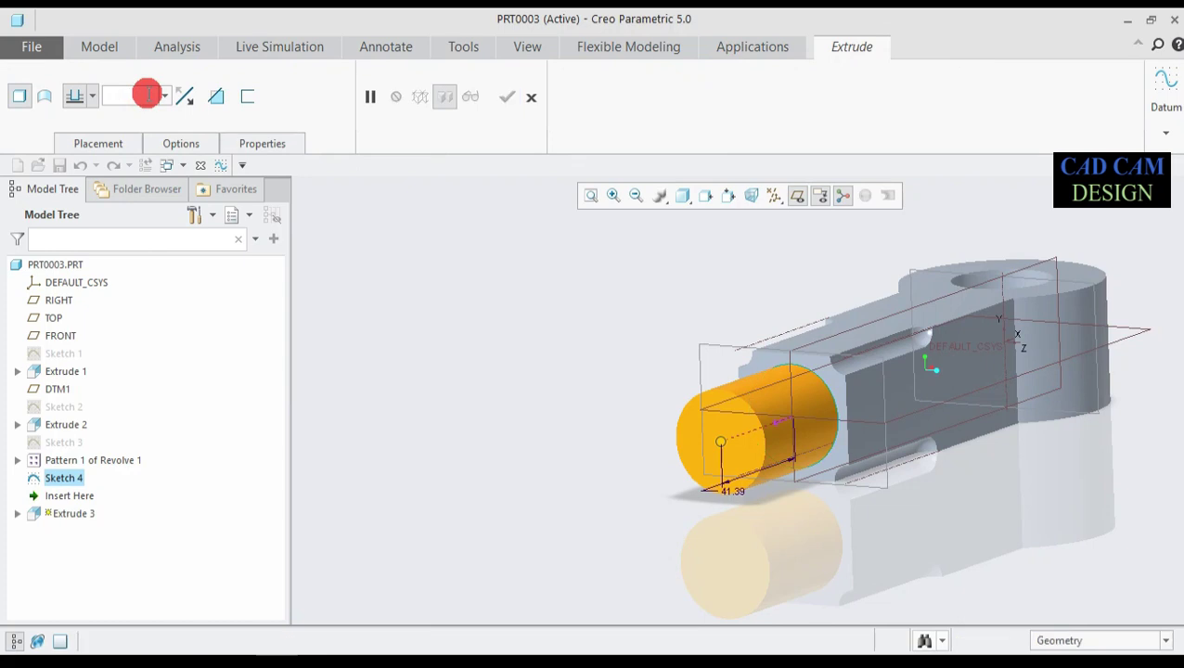
text(30)
key(Return)
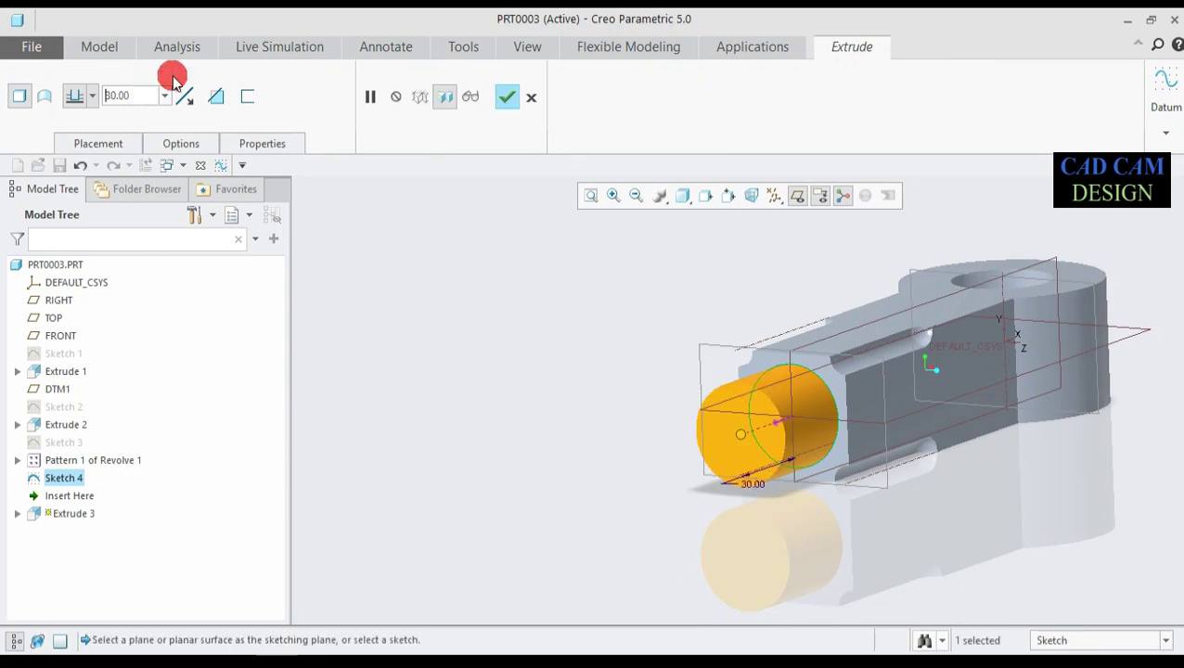
click(507, 97)
middle_drag(542, 399, 655, 462)
scroll(673, 423, up, 2)
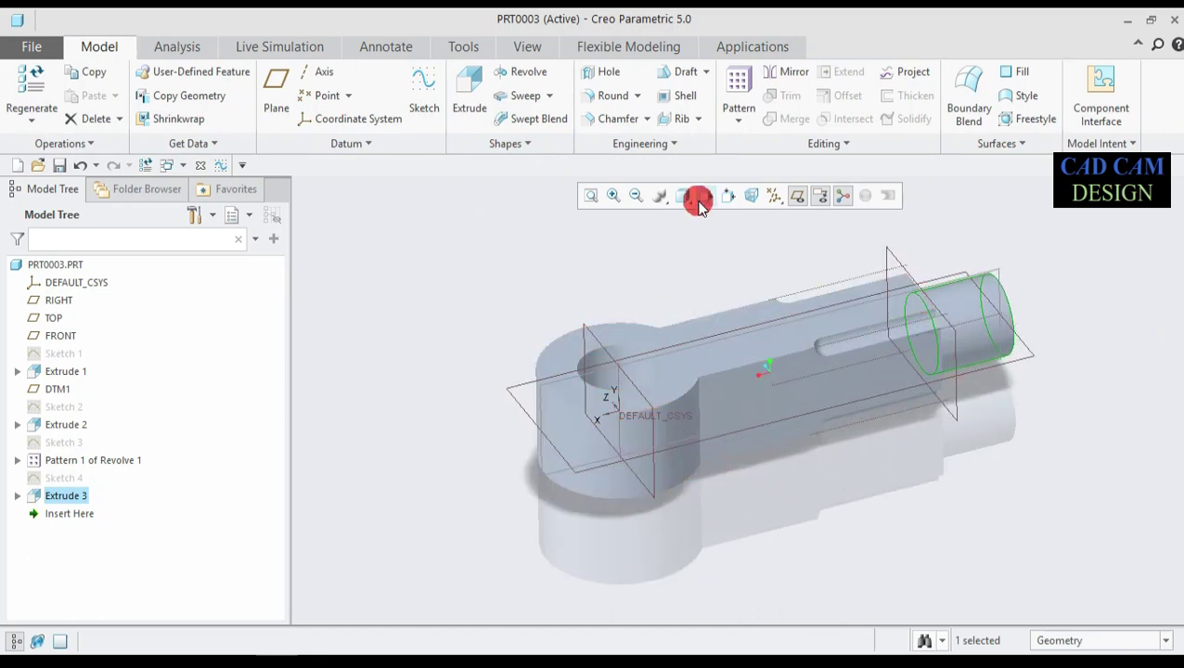
Hide the datum planes, annotations and spin centre, then orbit to a side view
click(798, 195)
click(821, 195)
click(843, 195)
mouse_move(701, 566)
middle_down()
mouse_move(719, 541)
mouse_move(809, 513)
middle_up()
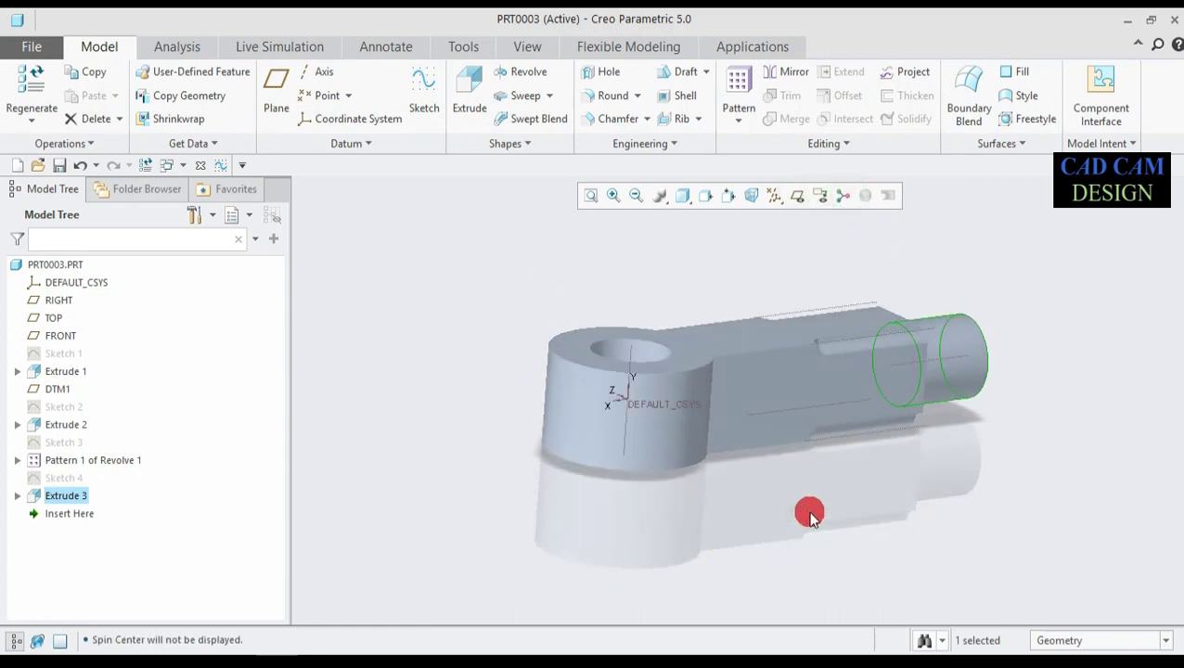
scroll(647, 368, up, 2)
mouse_move(637, 364)
middle_down()
mouse_move(602, 370)
mouse_move(664, 353)
mouse_move(570, 373)
mouse_move(608, 346)
mouse_move(642, 352)
middle_up()
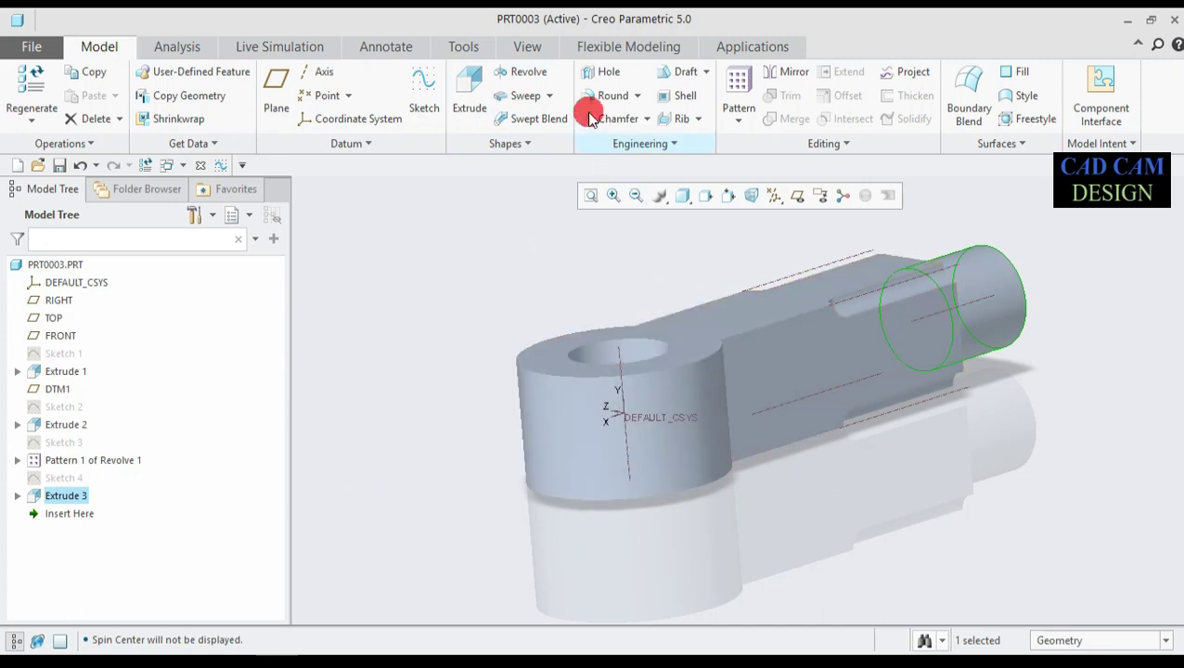
Apply the yellow appearance to the whole part and return to the standard orientation
click(537, 48)
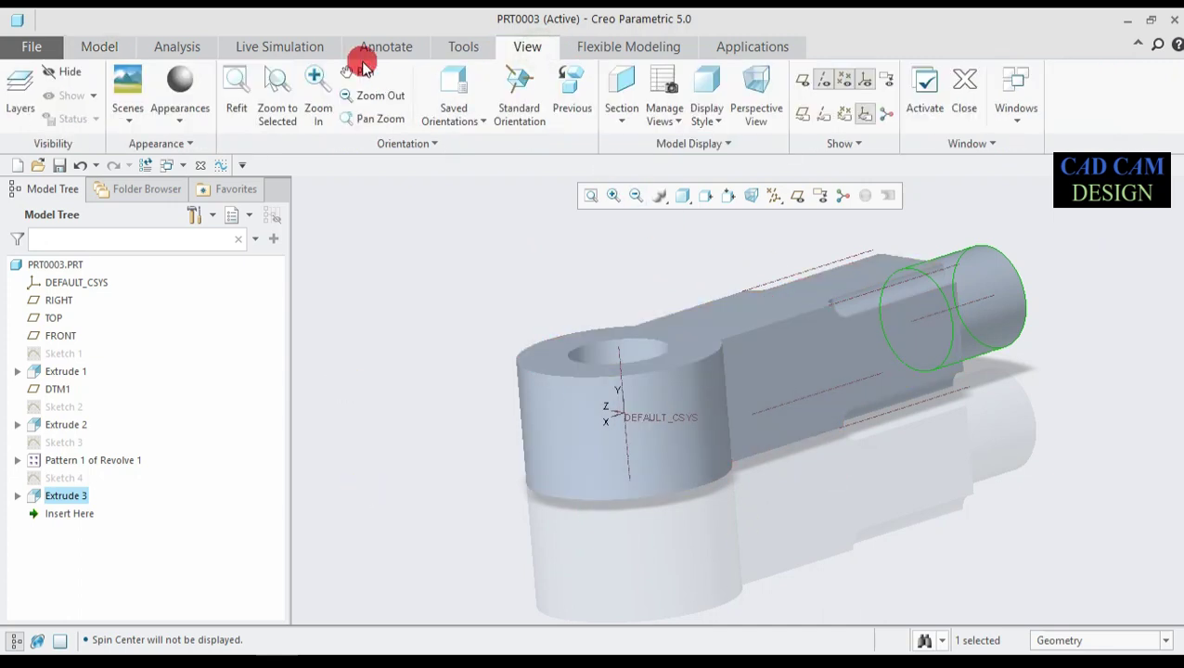
click(190, 129)
click(173, 280)
drag(366, 219, 1093, 529)
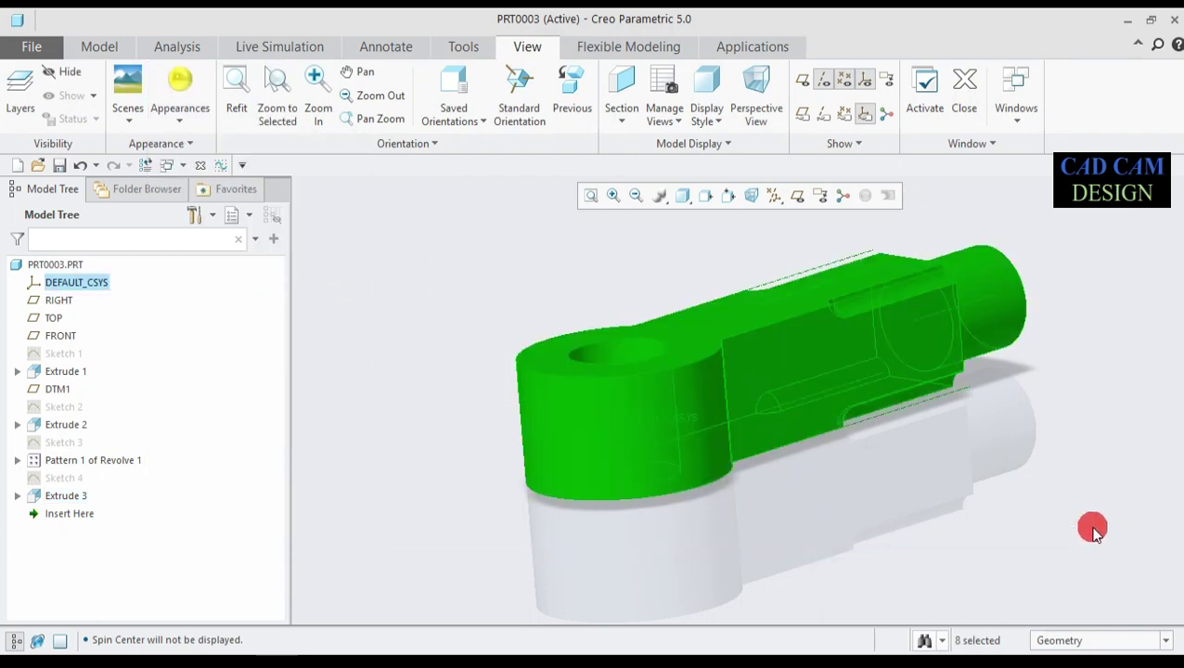
click(177, 78)
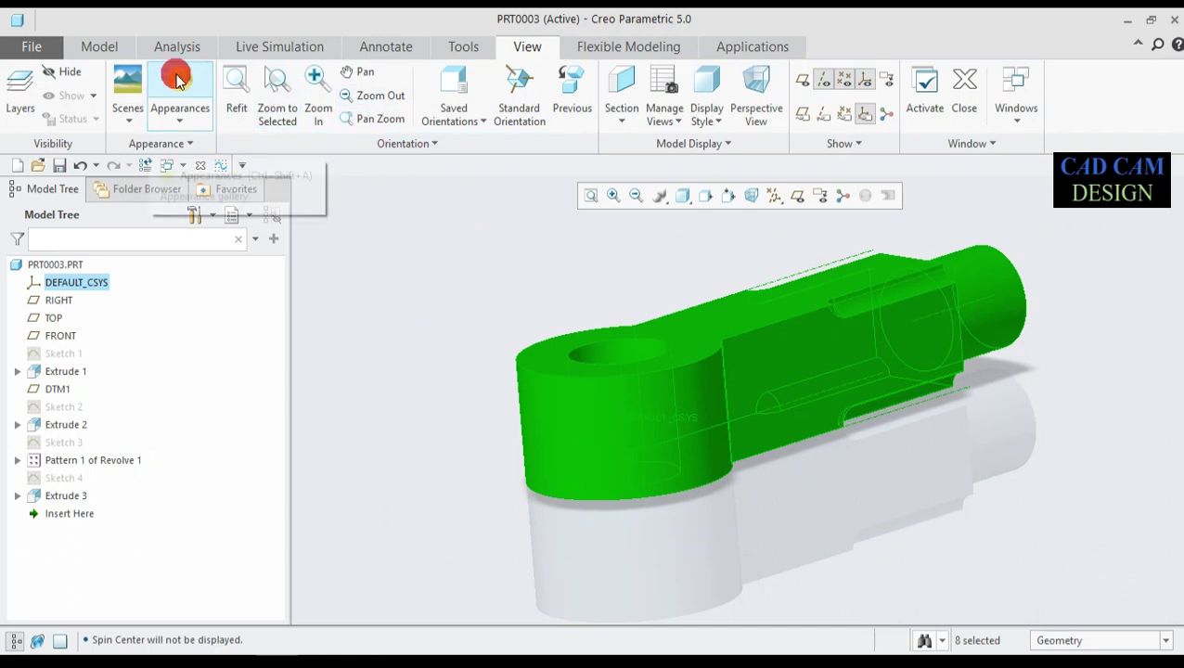
mouse_move(457, 415)
middle_down()
mouse_move(482, 426)
mouse_move(478, 397)
mouse_move(468, 409)
middle_up()
mouse_move(359, 438)
middle_down()
mouse_move(648, 436)
mouse_move(616, 449)
mouse_move(582, 426)
mouse_move(808, 402)
mouse_move(769, 394)
mouse_move(763, 414)
mouse_move(726, 386)
mouse_move(714, 391)
mouse_move(788, 365)
mouse_move(683, 388)
mouse_move(719, 362)
mouse_move(811, 364)
mouse_move(849, 319)
mouse_move(854, 358)
mouse_move(851, 341)
mouse_move(785, 330)
mouse_move(836, 324)
mouse_move(848, 365)
mouse_move(845, 343)
mouse_move(817, 362)
mouse_move(835, 359)
mouse_move(839, 256)
mouse_move(827, 253)
mouse_move(844, 240)
mouse_move(948, 360)
middle_up()
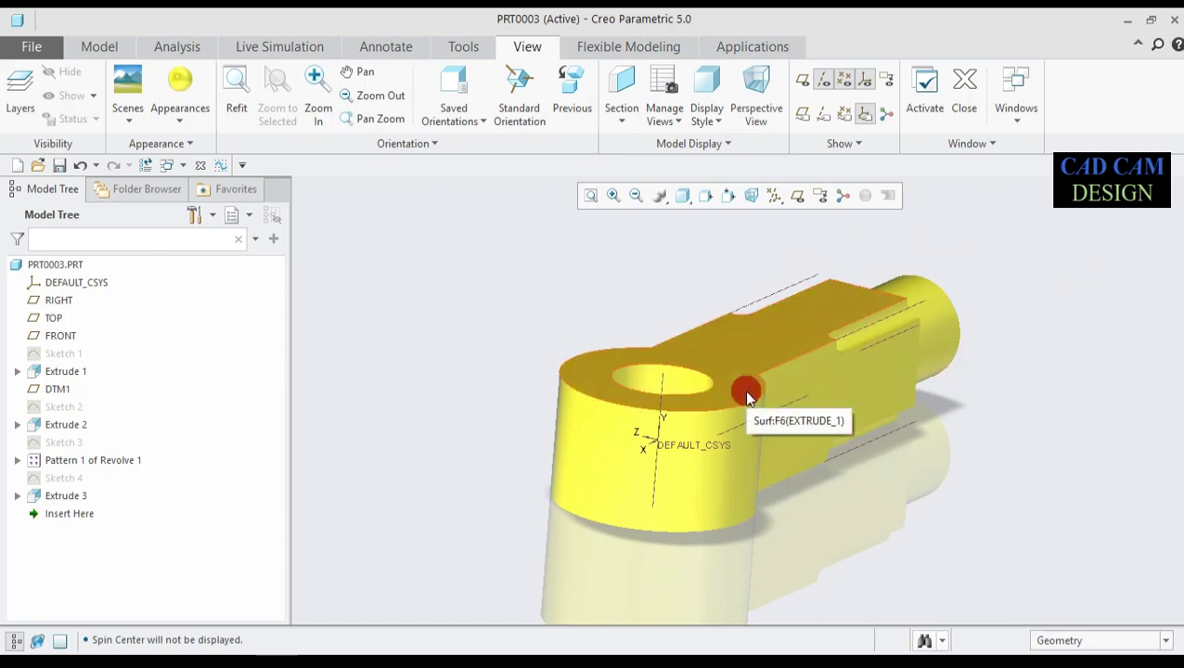
key(ctrl+d)
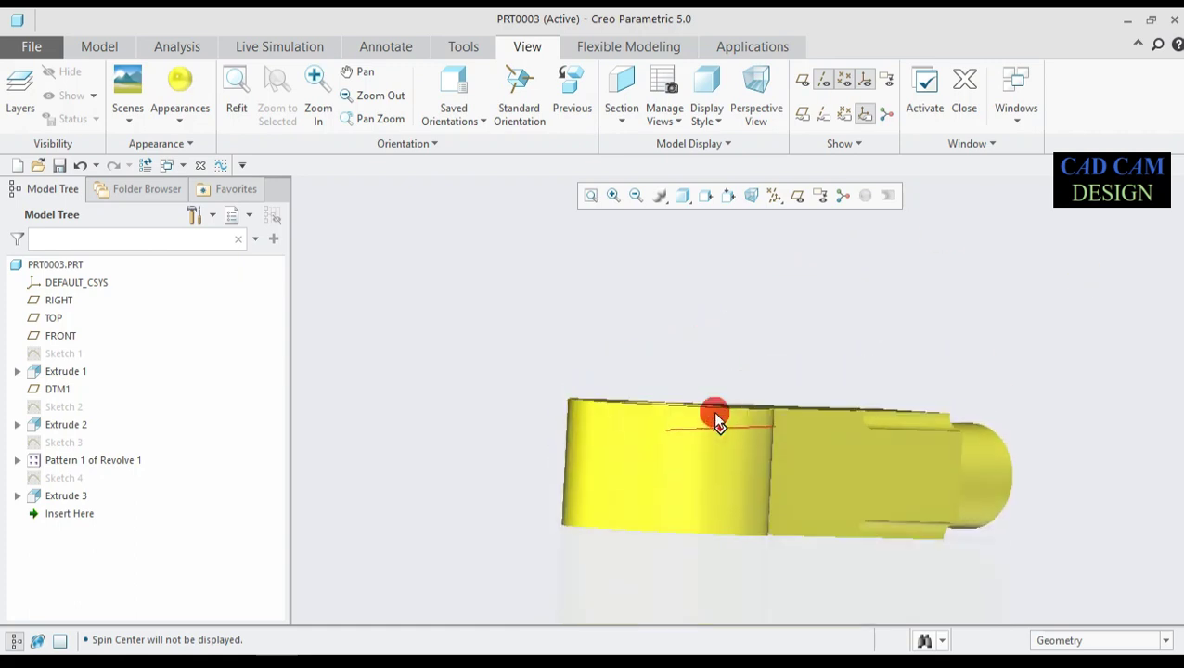
Start real-time rendering in Render Studio, refit the part to a side view, and open Render output
click(746, 51)
click(598, 98)
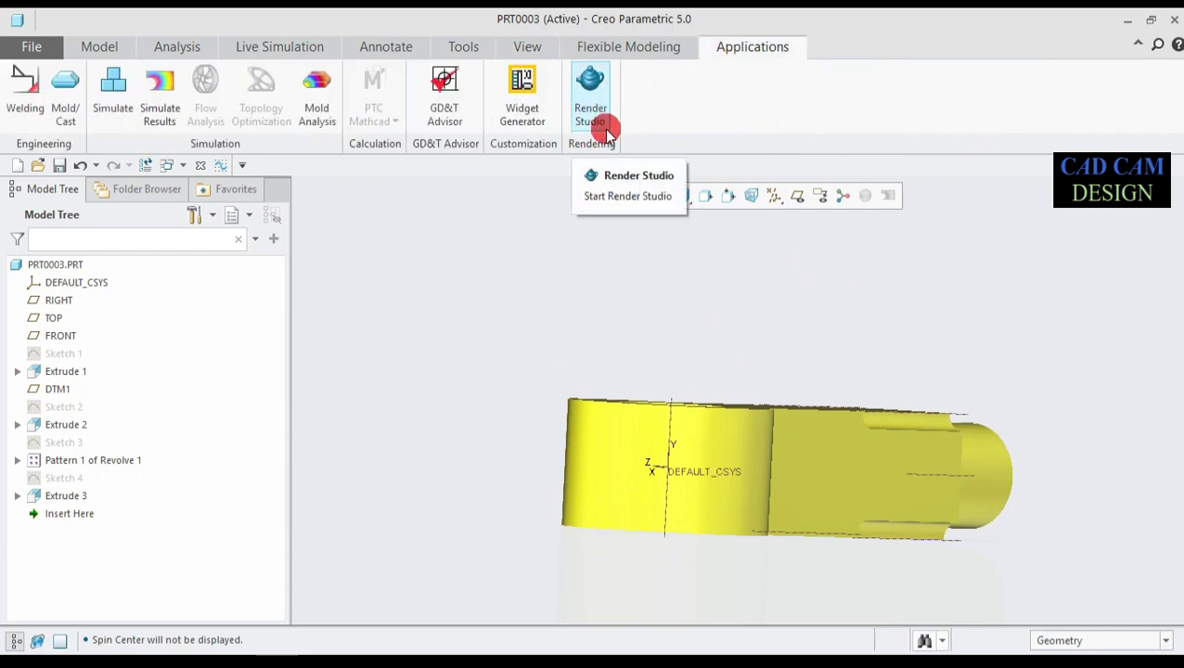
click(591, 107)
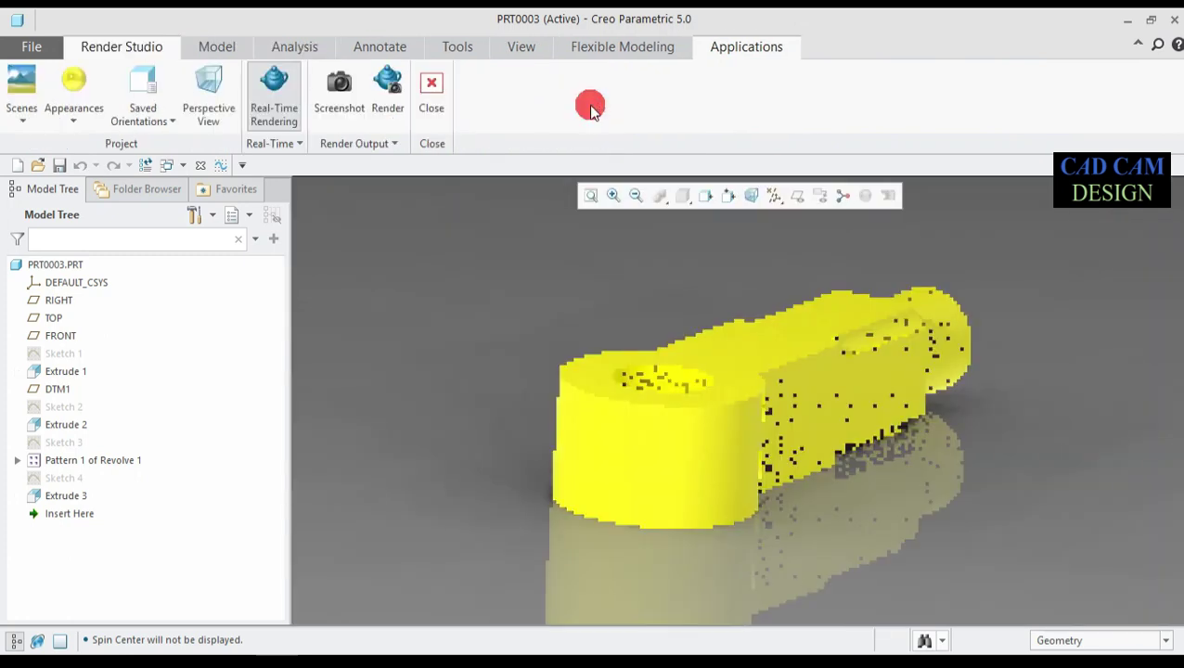
middle_drag(548, 378, 436, 444)
scroll(306, 356, down, 3)
scroll(308, 360, up, 3)
key(ctrl+d)
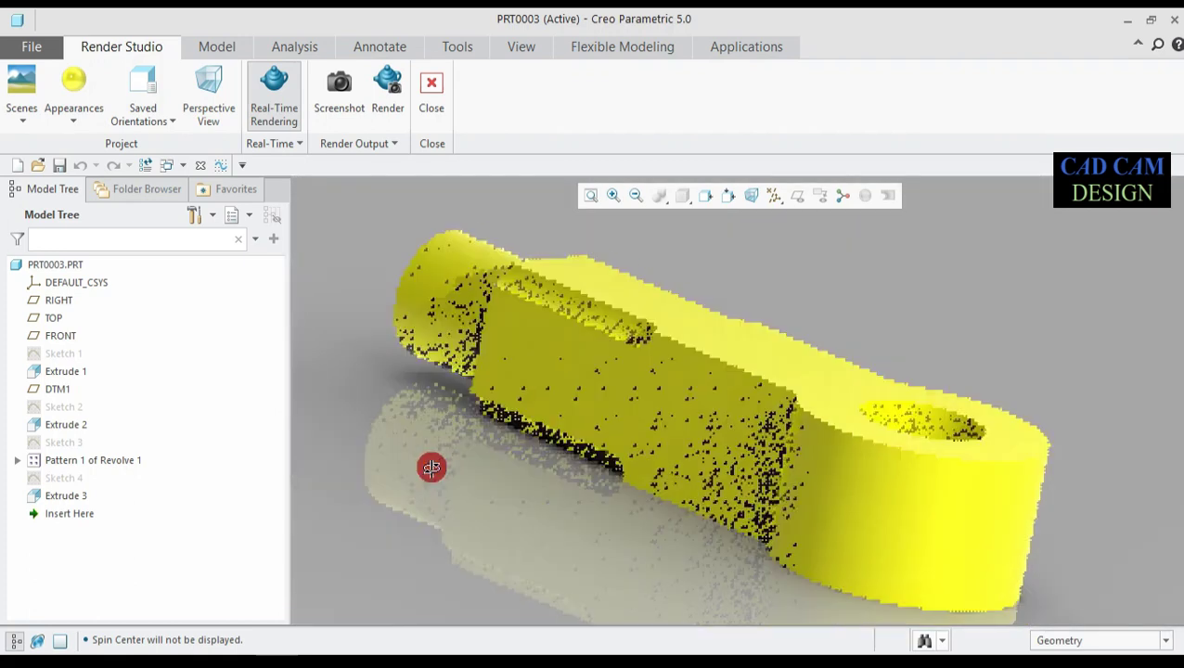
mouse_move(632, 451)
middle_down()
mouse_move(626, 428)
mouse_move(623, 452)
middle_up()
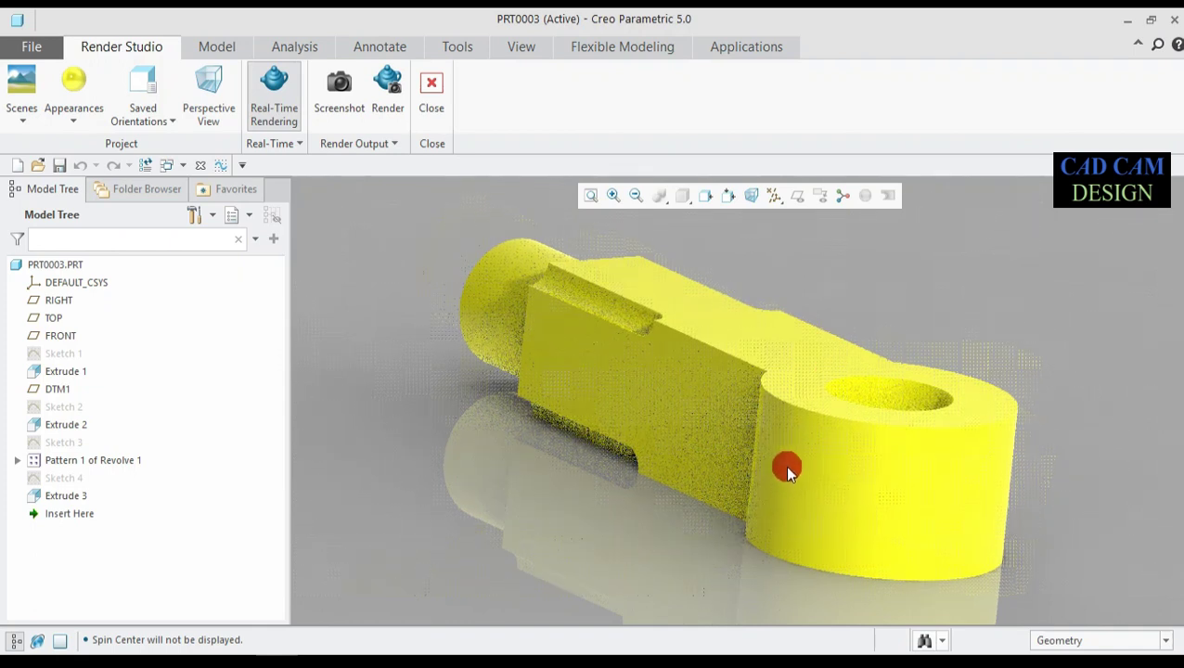
click(388, 91)
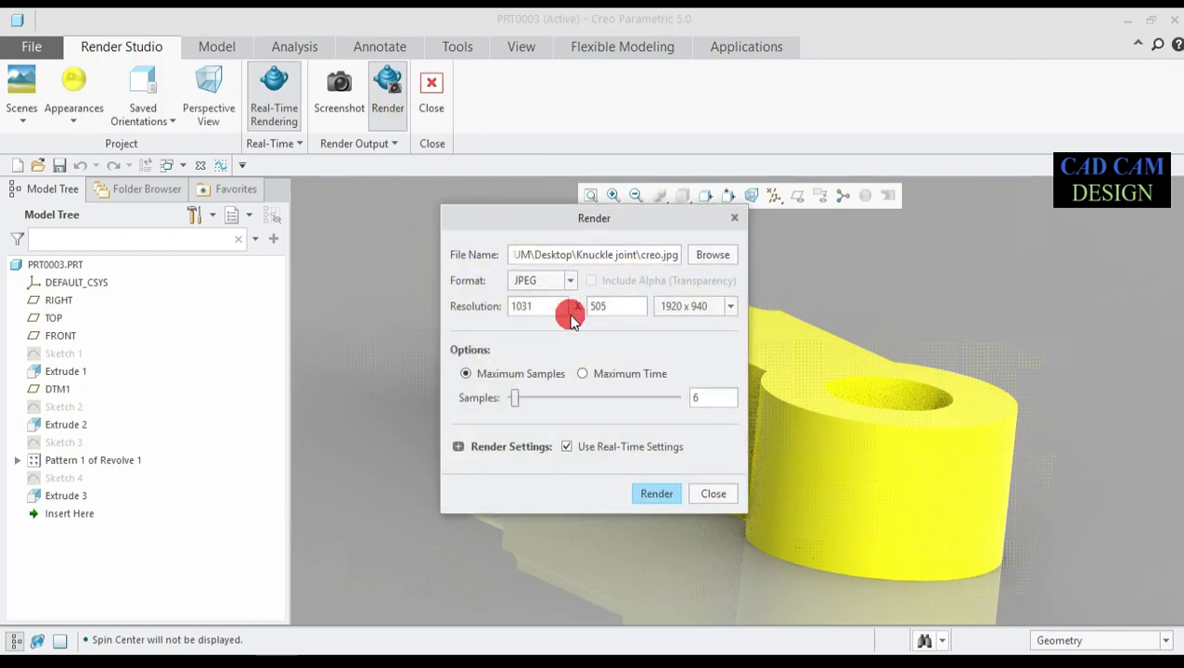
Rename the output to 'p-2 Single eye end' with 1920 x 940 resolution and 256 samples
click(654, 254)
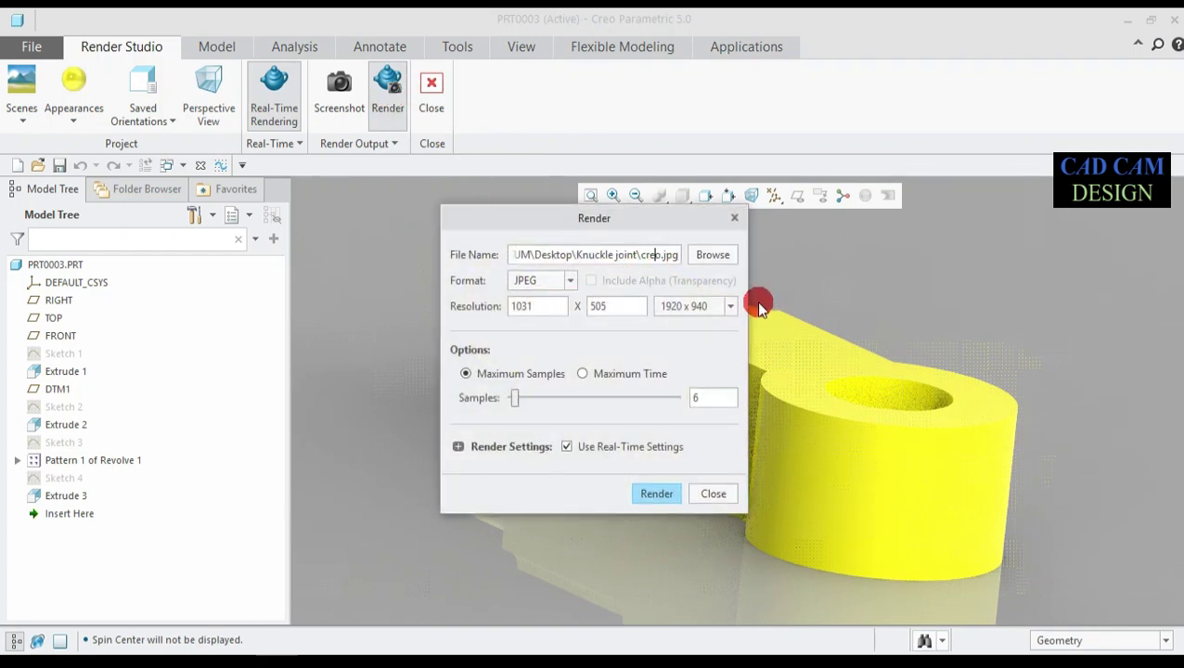
key(Delete)
key(BackSpace)
key(BackSpace)
key(BackSpace)
text(p-2 Sing)
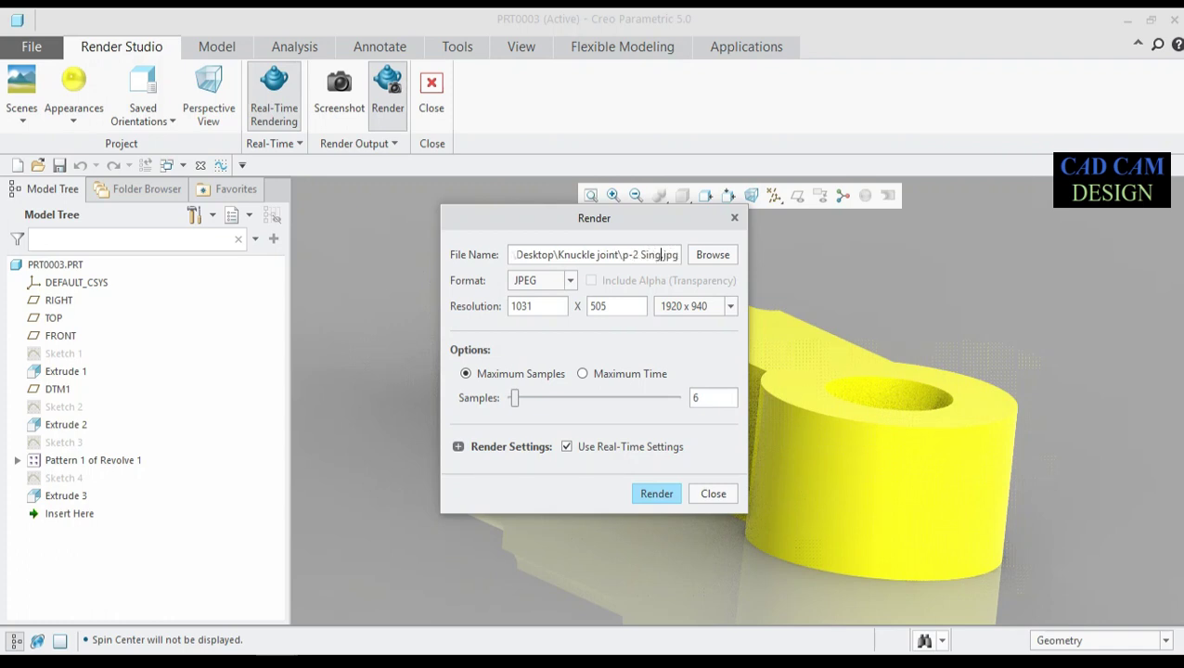
text(le eye)
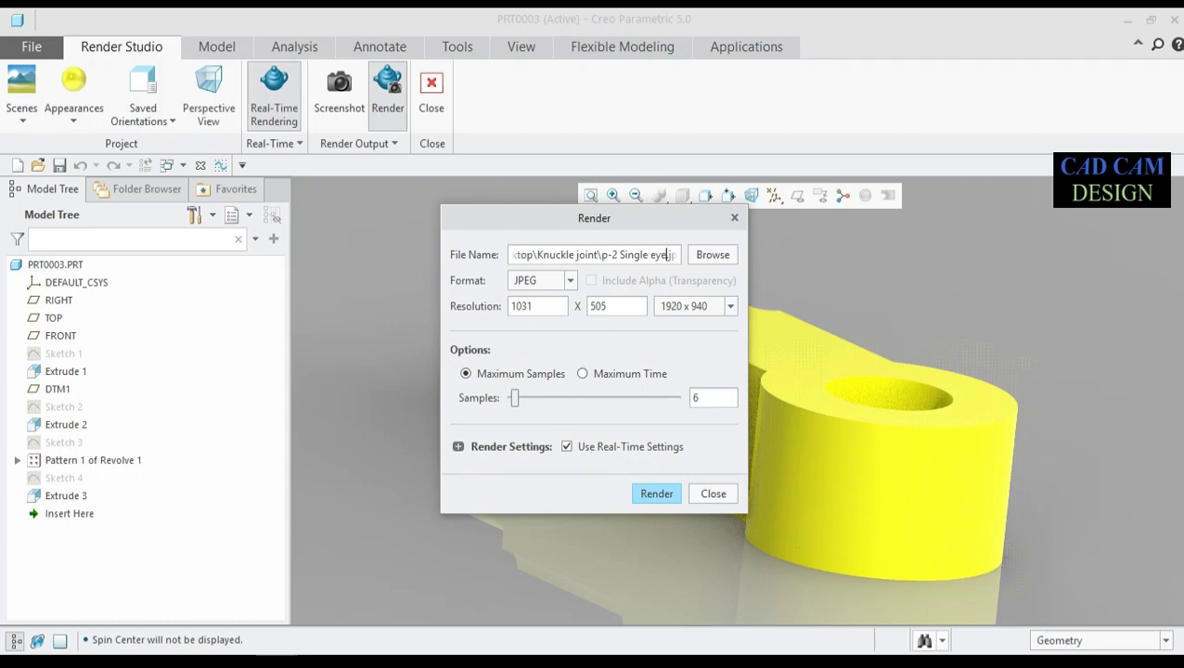
text( end)
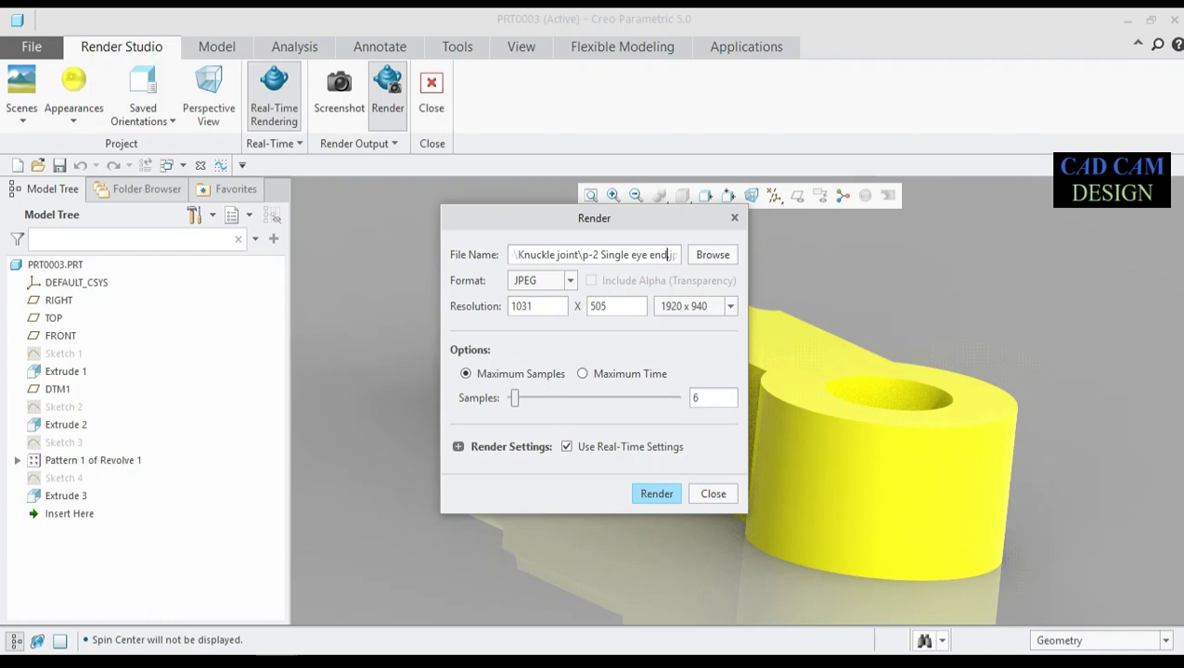
click(732, 307)
click(701, 316)
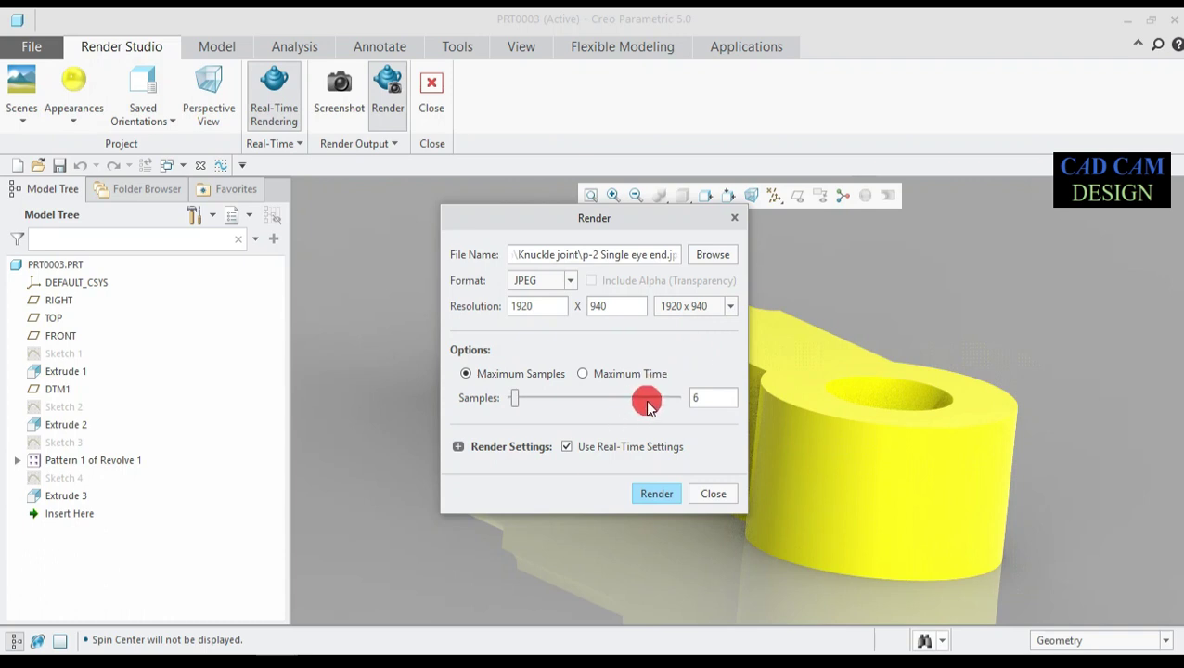
drag(654, 401, 737, 386)
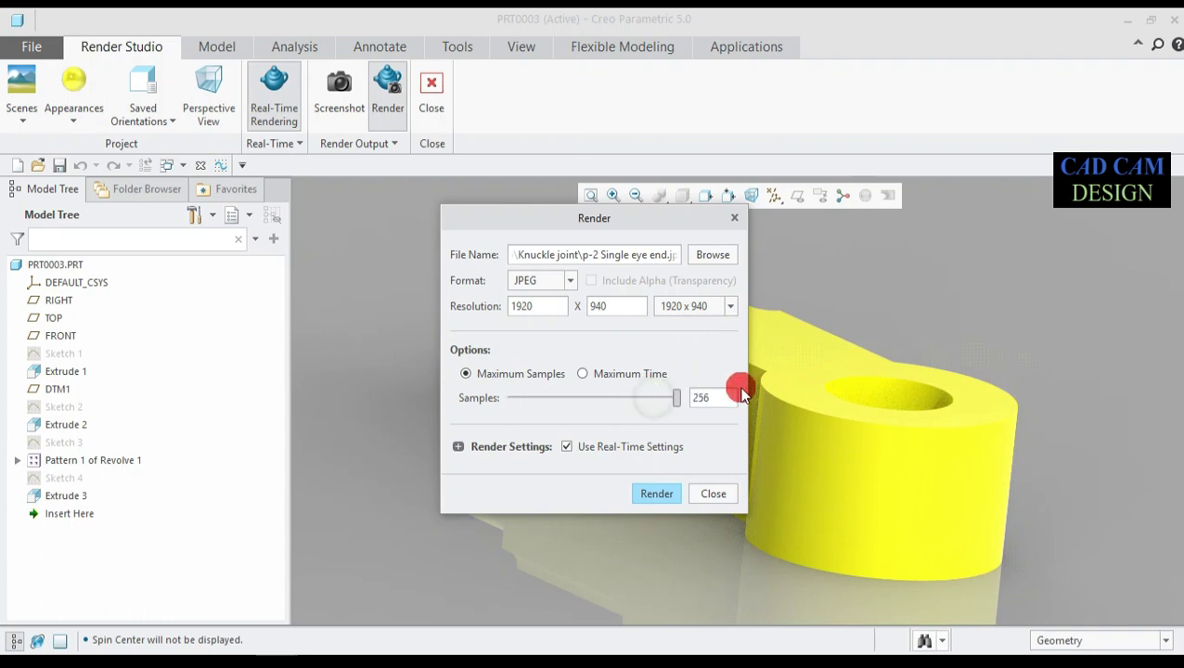
Render, decline overwriting, correct the name to 'p2 Single eye end' and render again
click(661, 497)
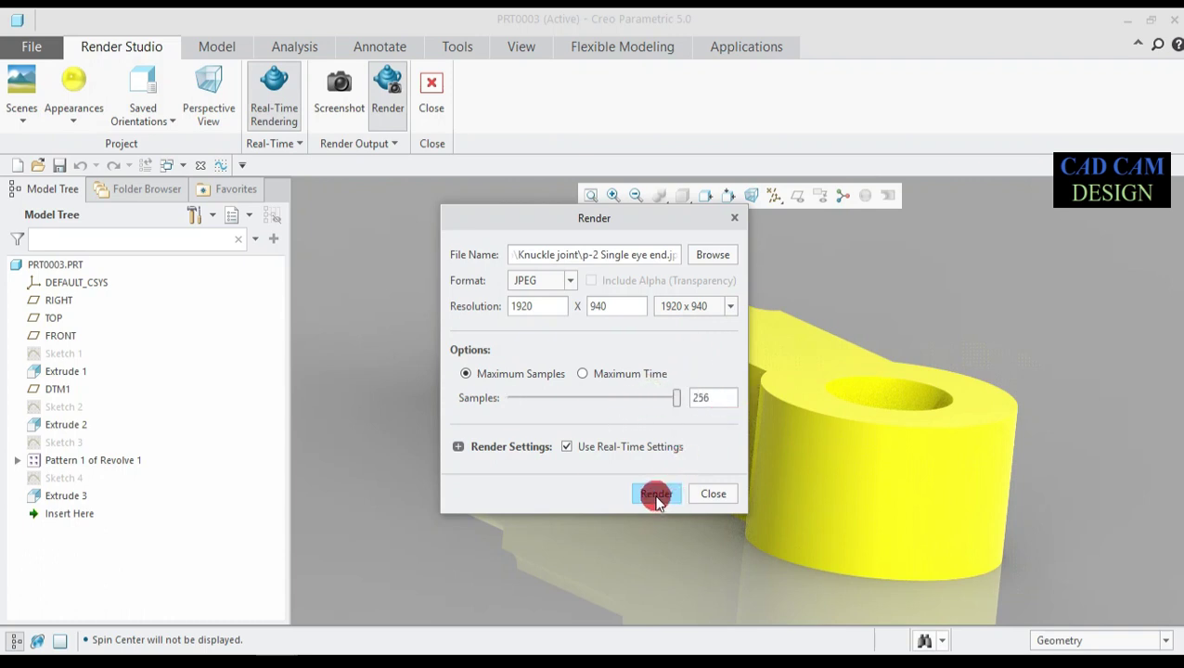
click(656, 496)
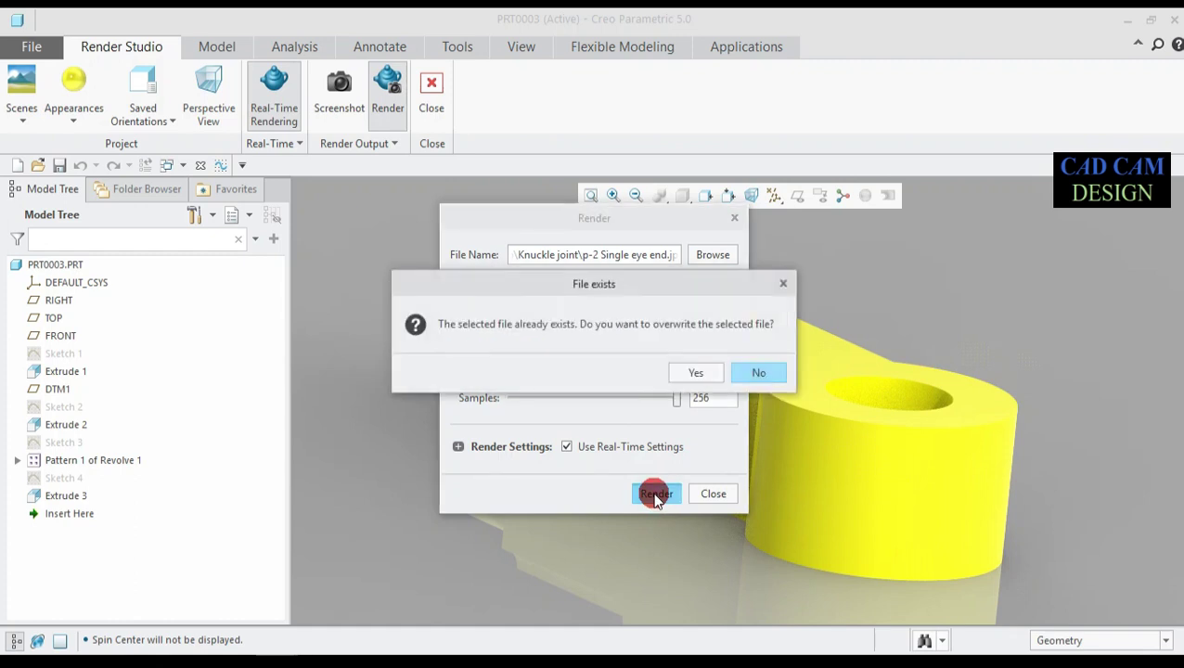
click(755, 373)
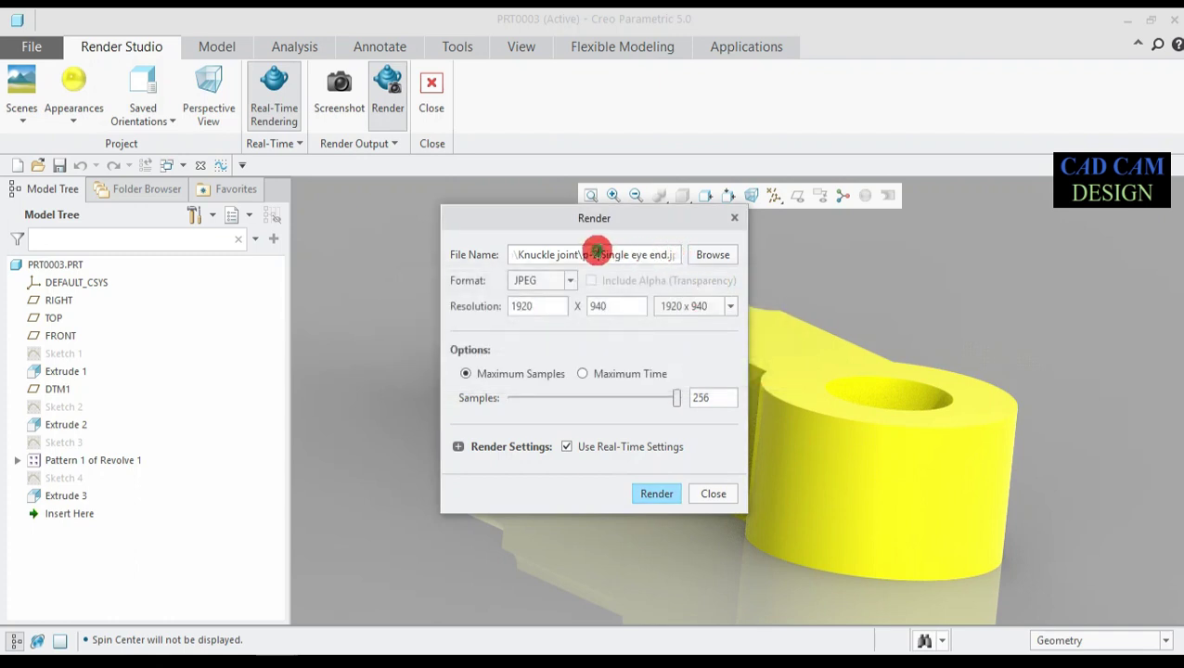
key(BackSpace)
key(BackSpace)
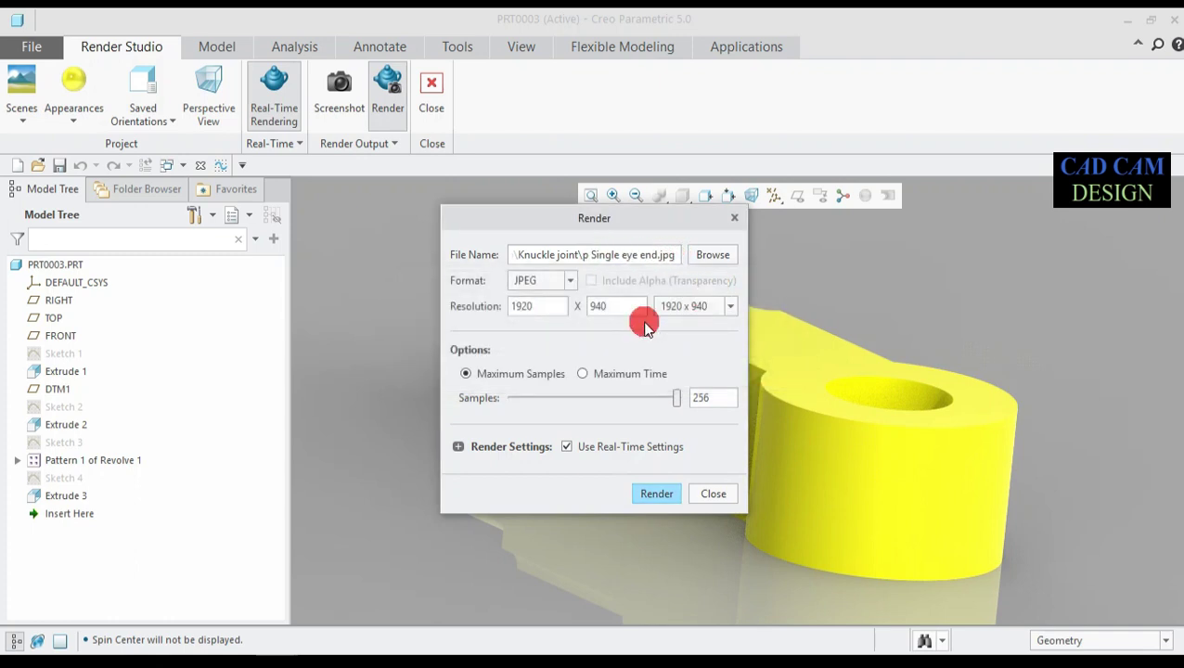
text(2)
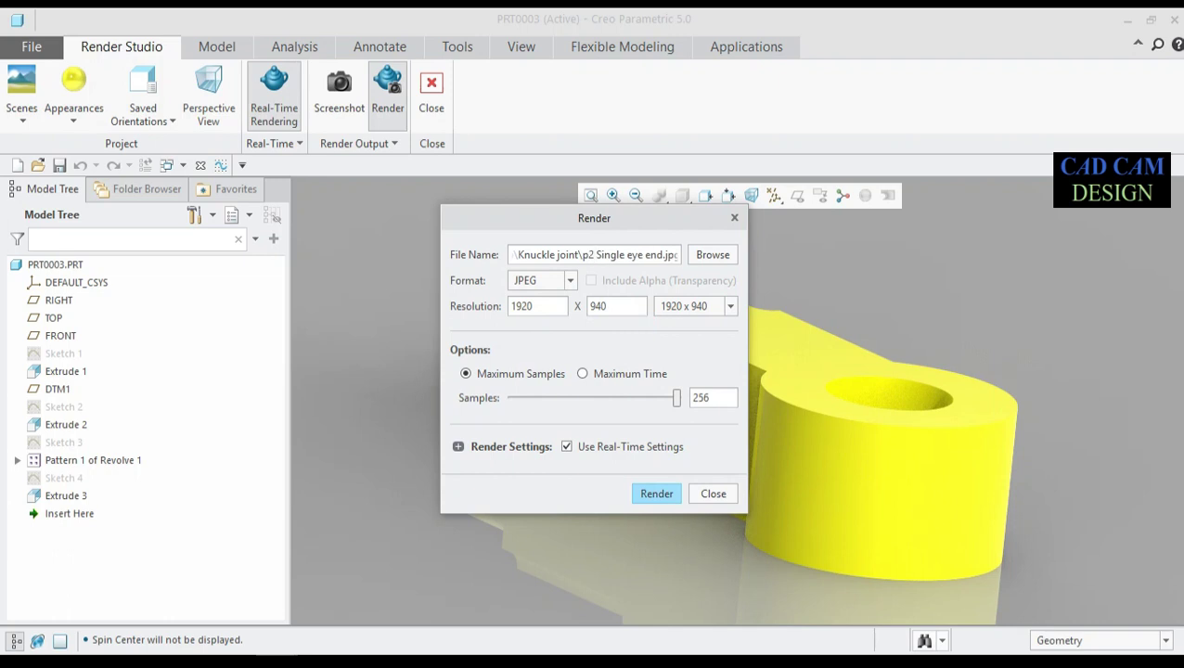
click(661, 494)
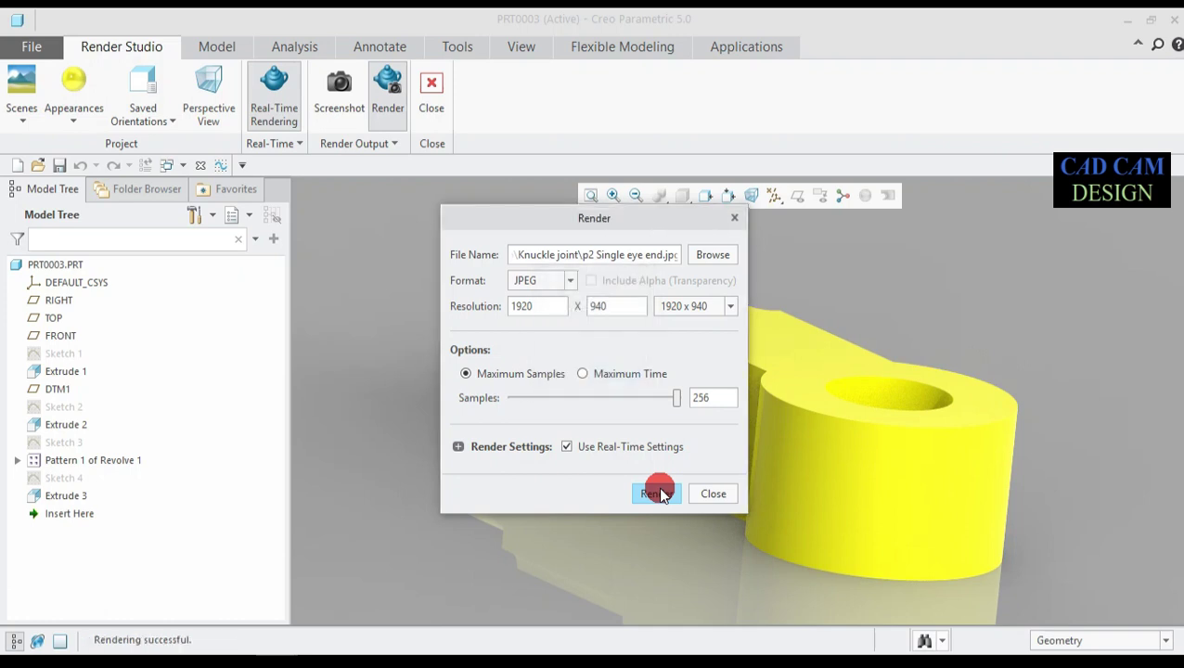
Close the Render dialog and Render Studio, then save PRT0003.PRT in the Knuckle joint folder
click(715, 493)
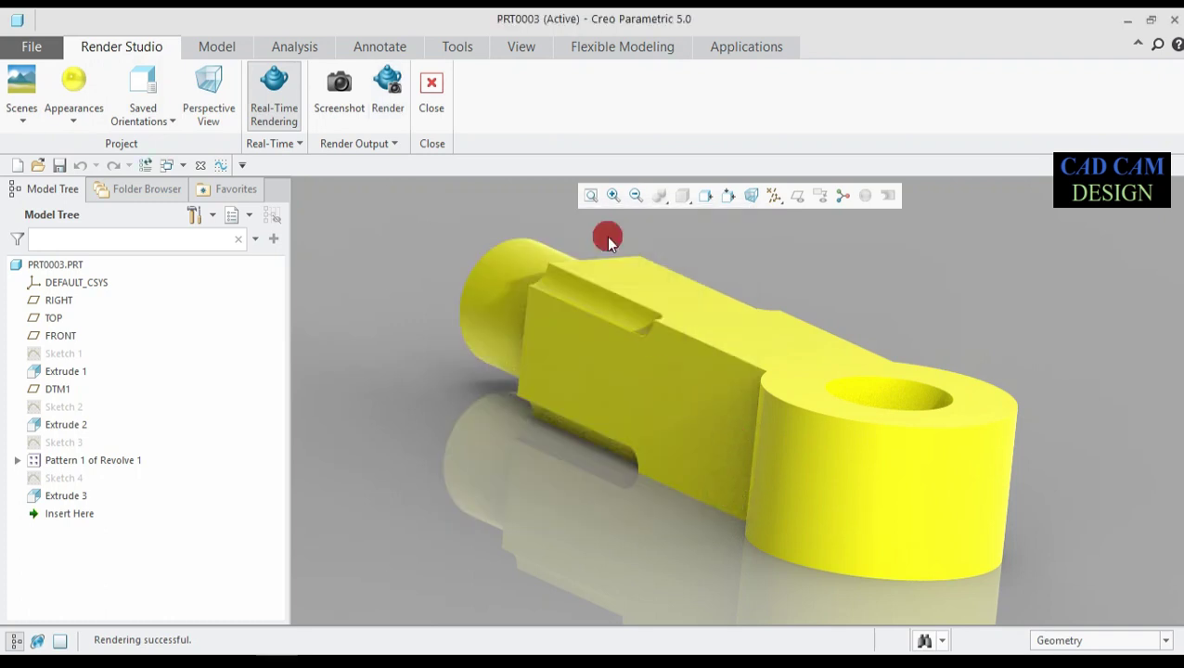
click(432, 93)
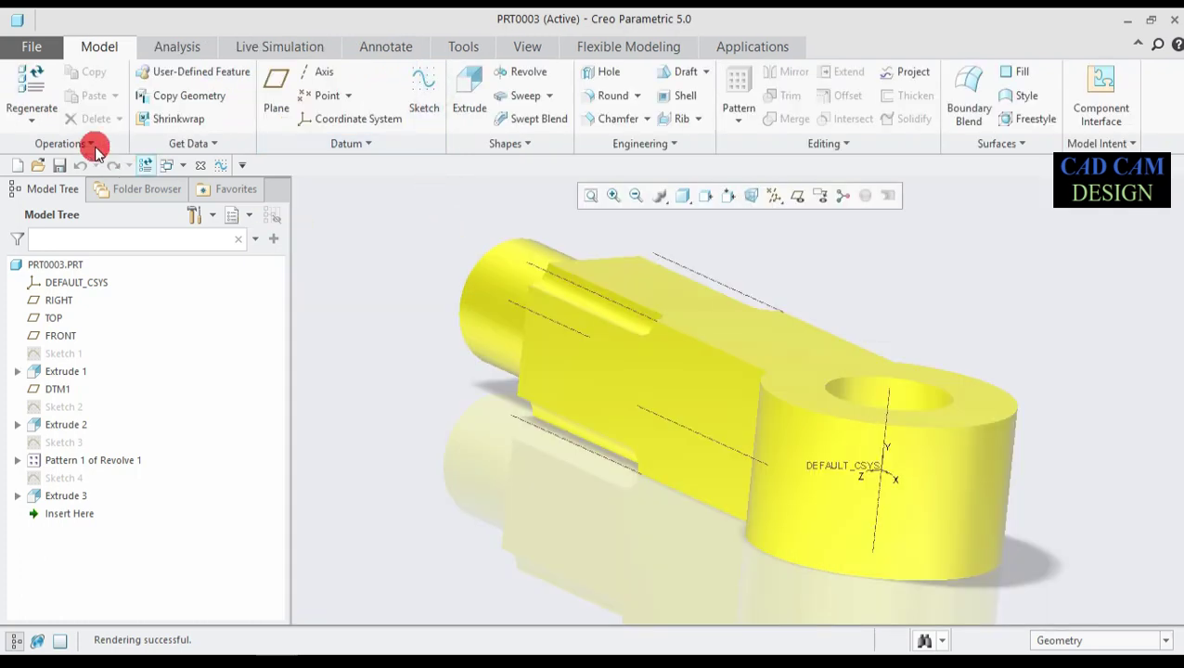
click(32, 46)
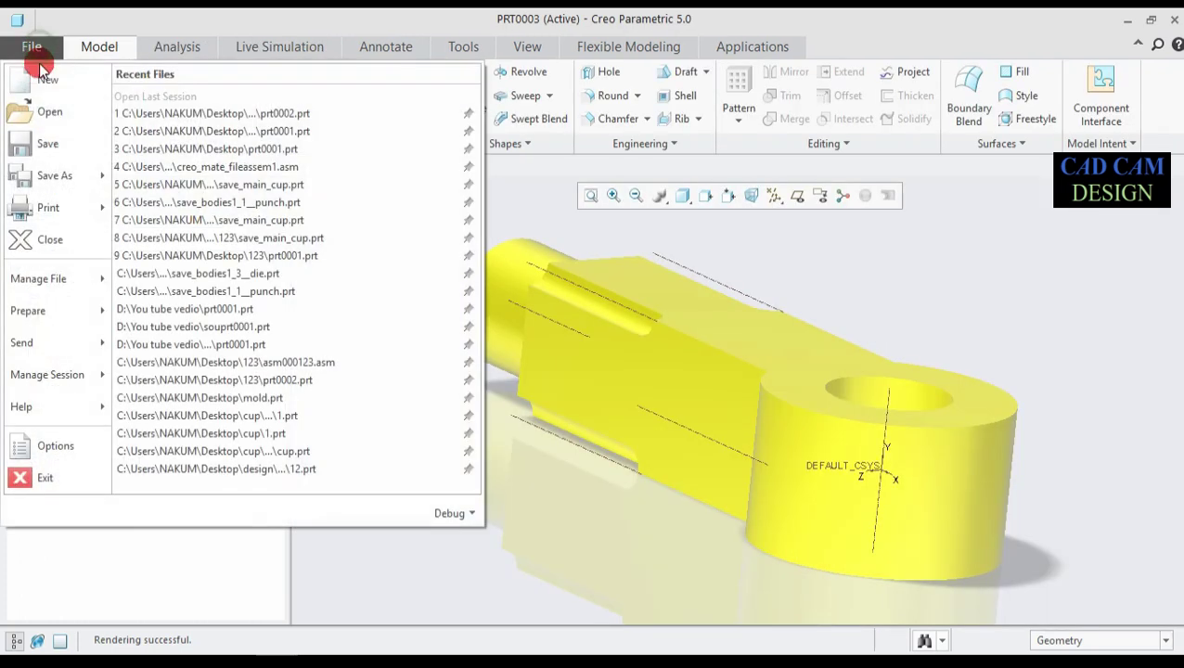
click(37, 148)
click(585, 134)
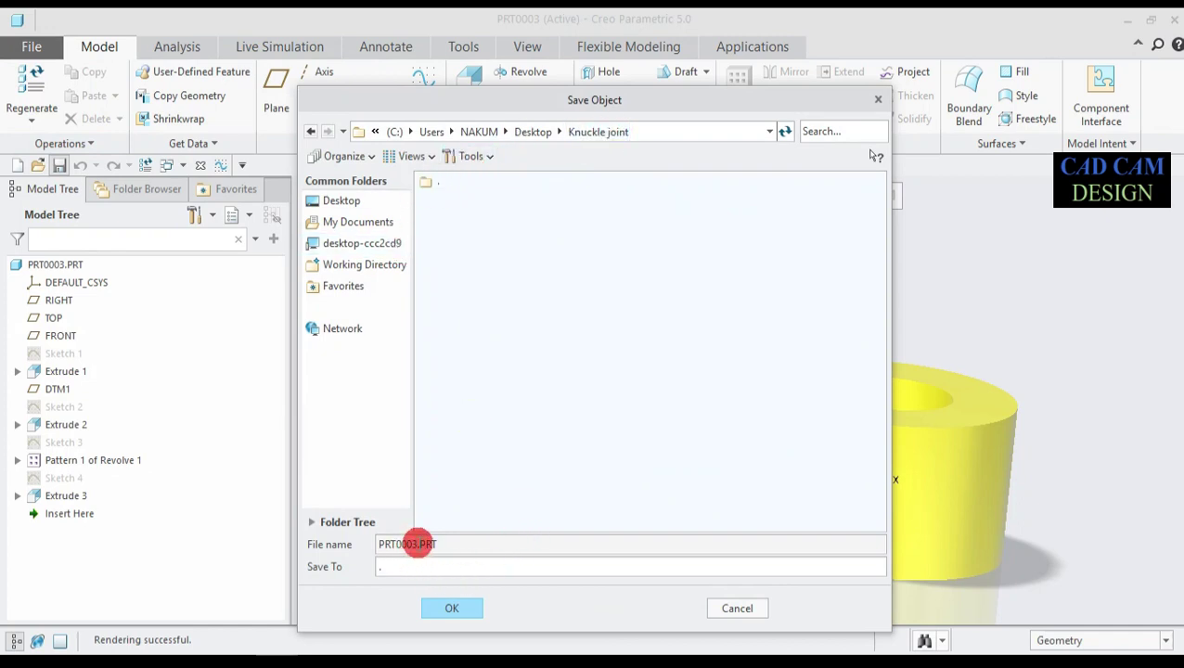
click(418, 544)
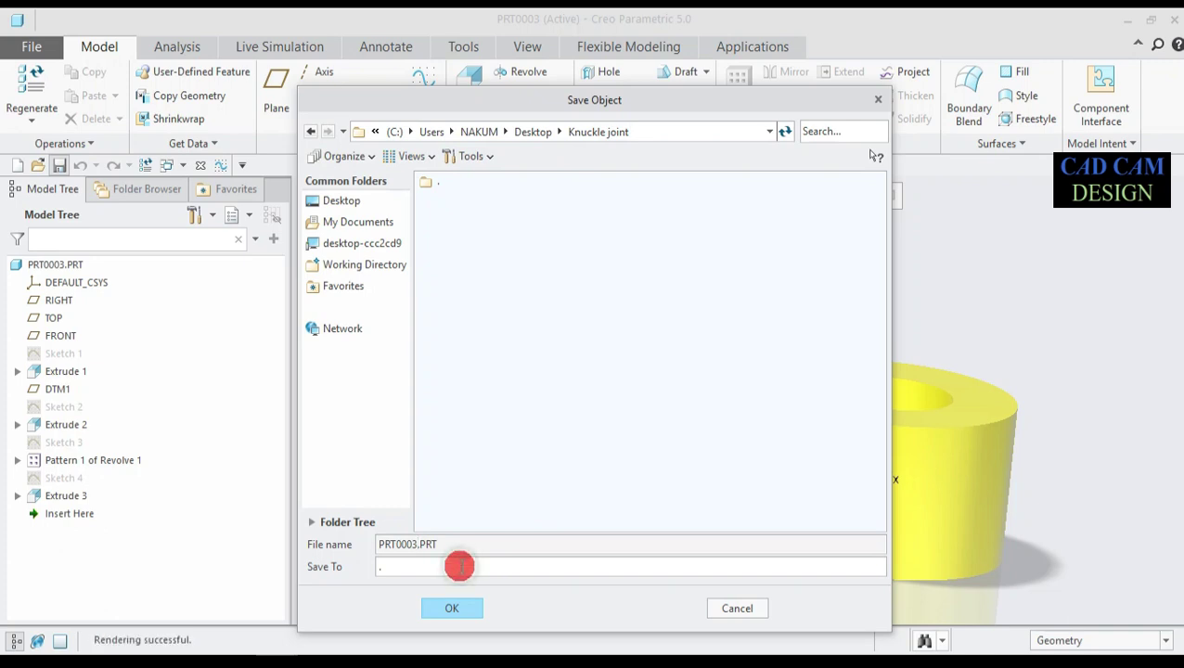
click(462, 610)
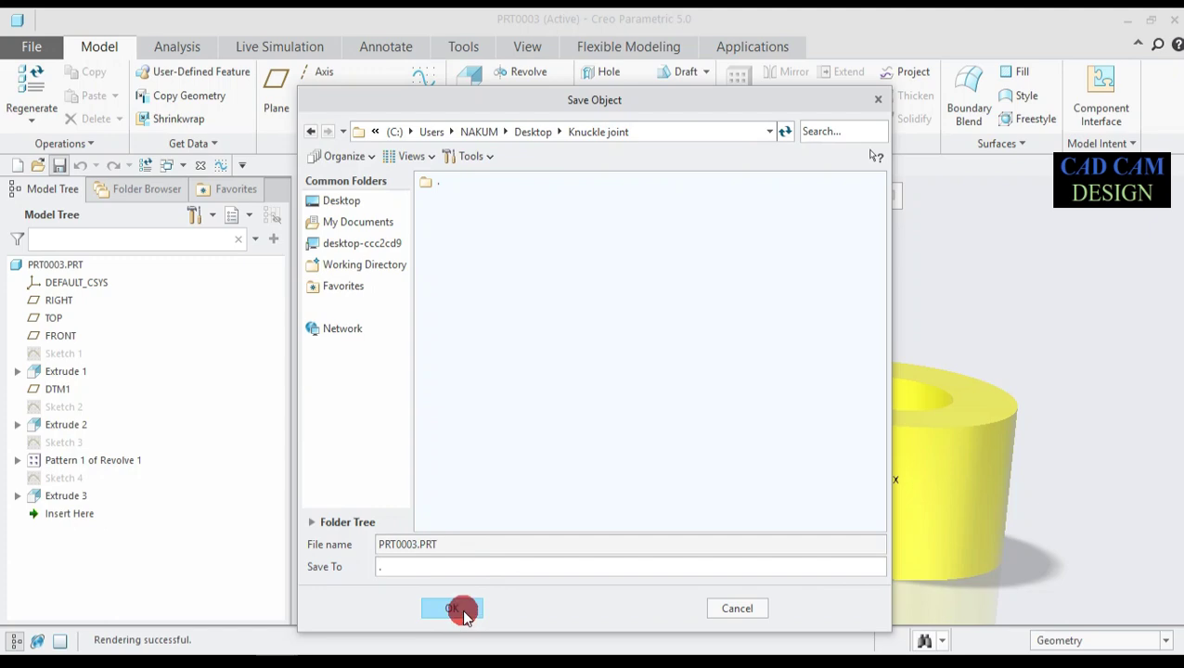